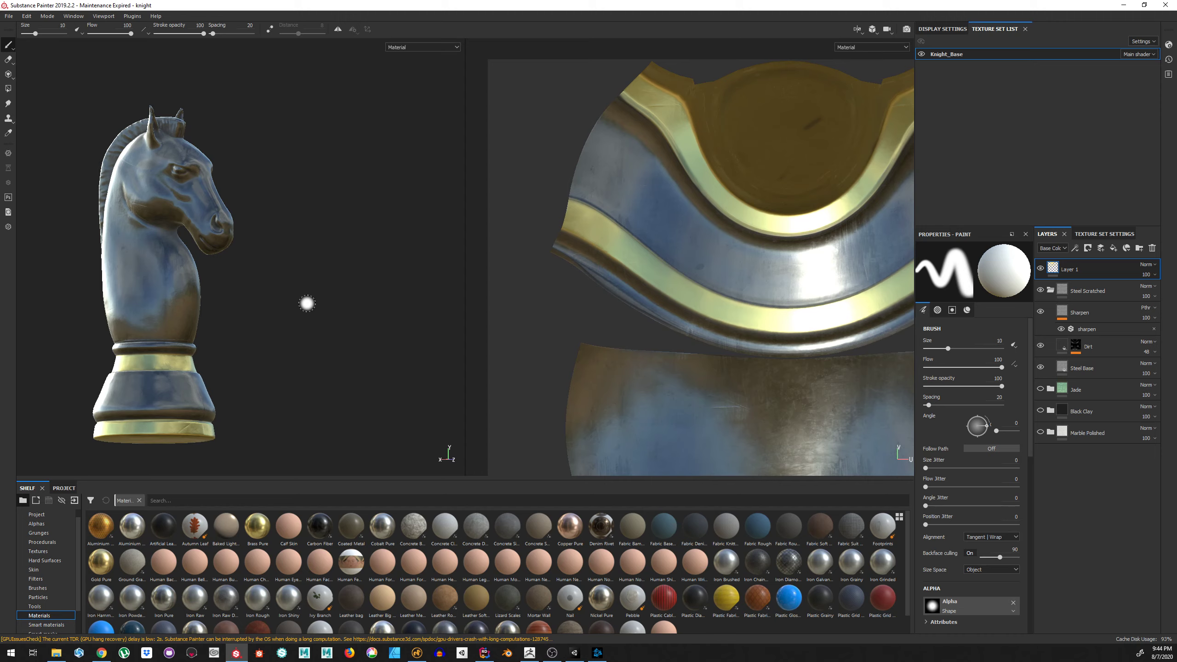
Review the Knight_Base mesh map baking parameters without baking, and return to the layer stack
mouse_move(346, 291)
left_mouse_down("alt")
mouse_move(340, 314)
mouse_move(278, 341)
mouse_move(441, 315)
left_mouse_up("alt")
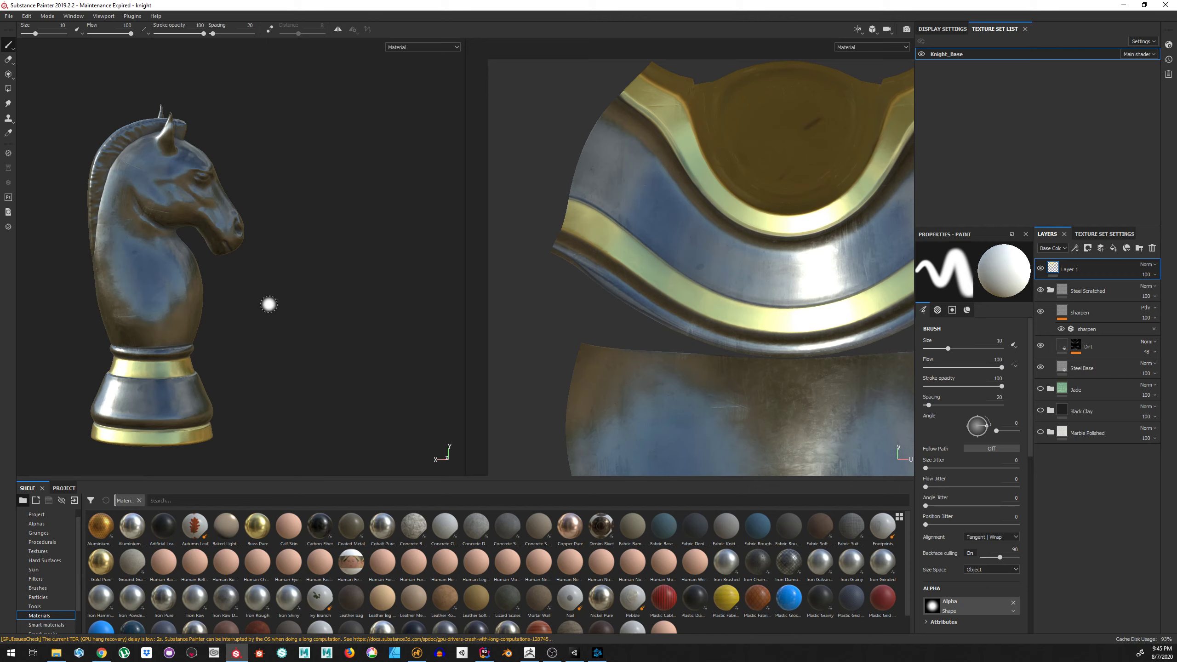
left_click(1104, 233)
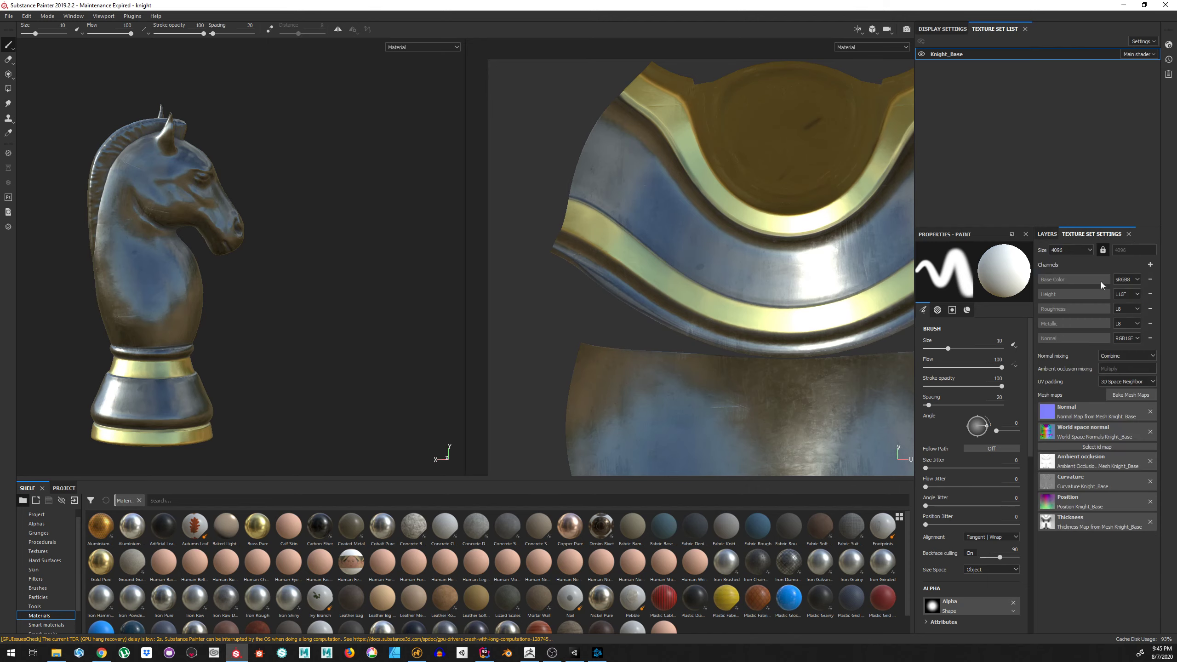
left_click(1128, 395)
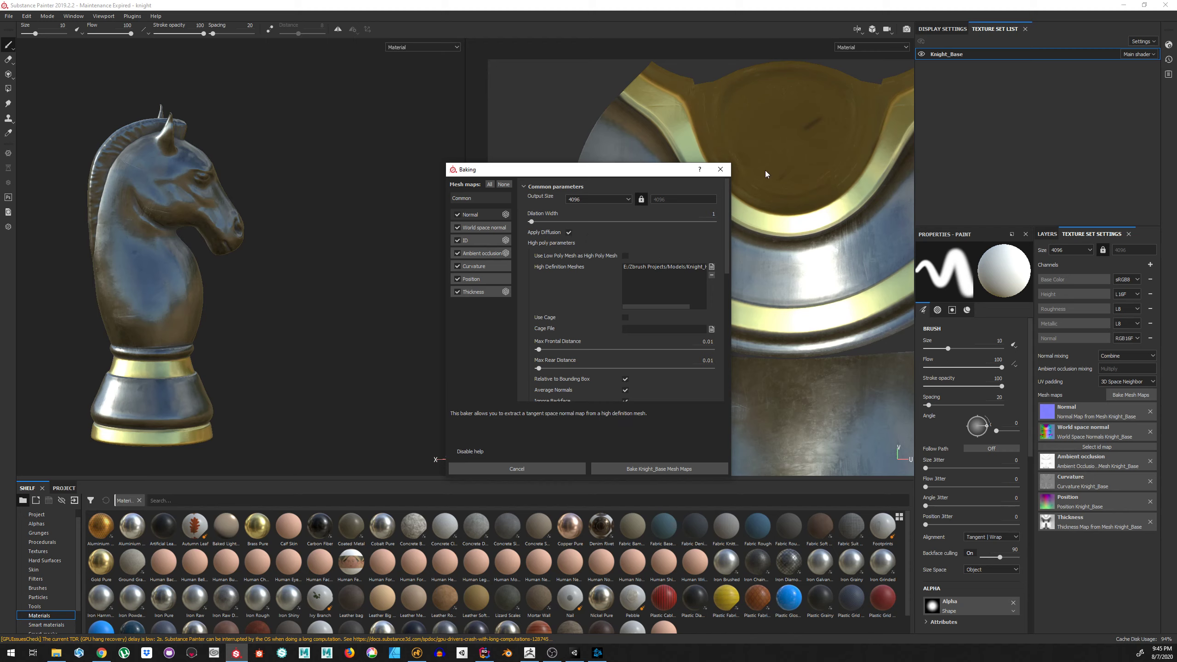
left_click(720, 169)
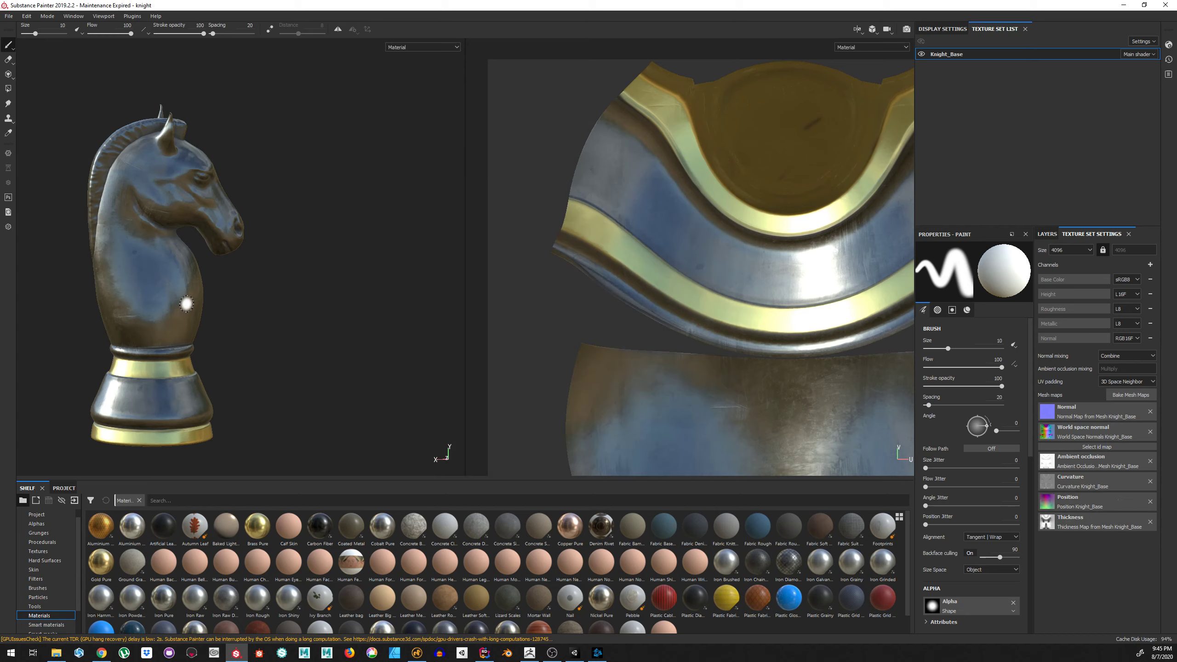
left_click(1053, 234)
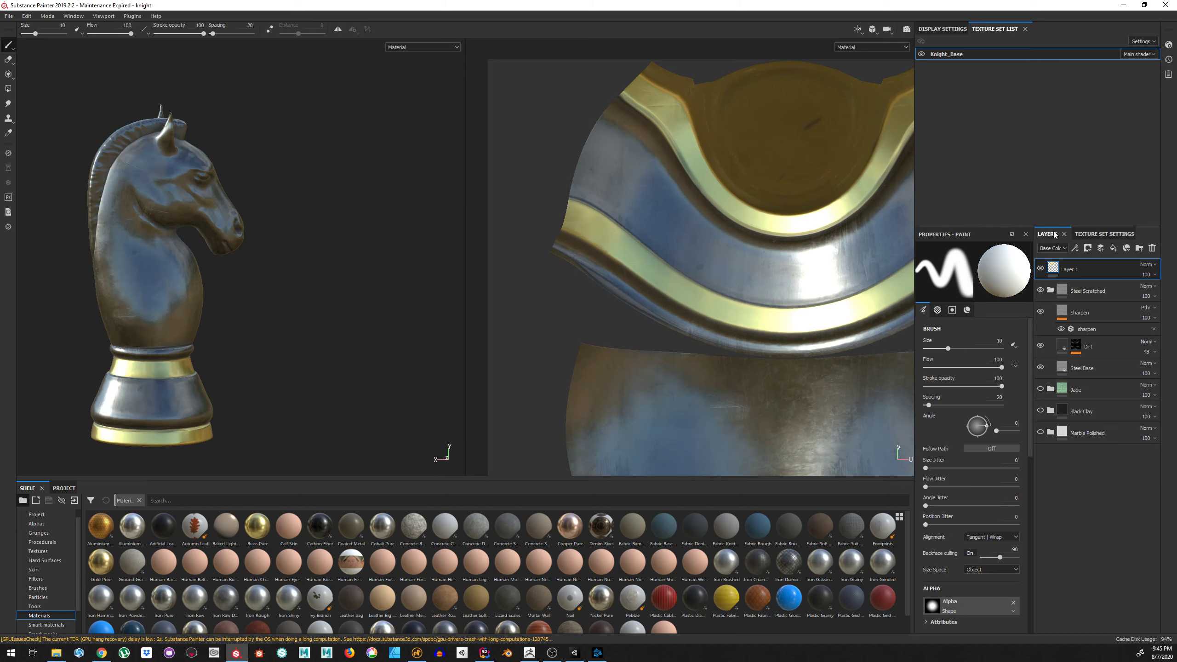
Collapse the Steel Scratched folder, switch the visible material from it to Black Clay, and inspect the knight
left_click(1051, 290)
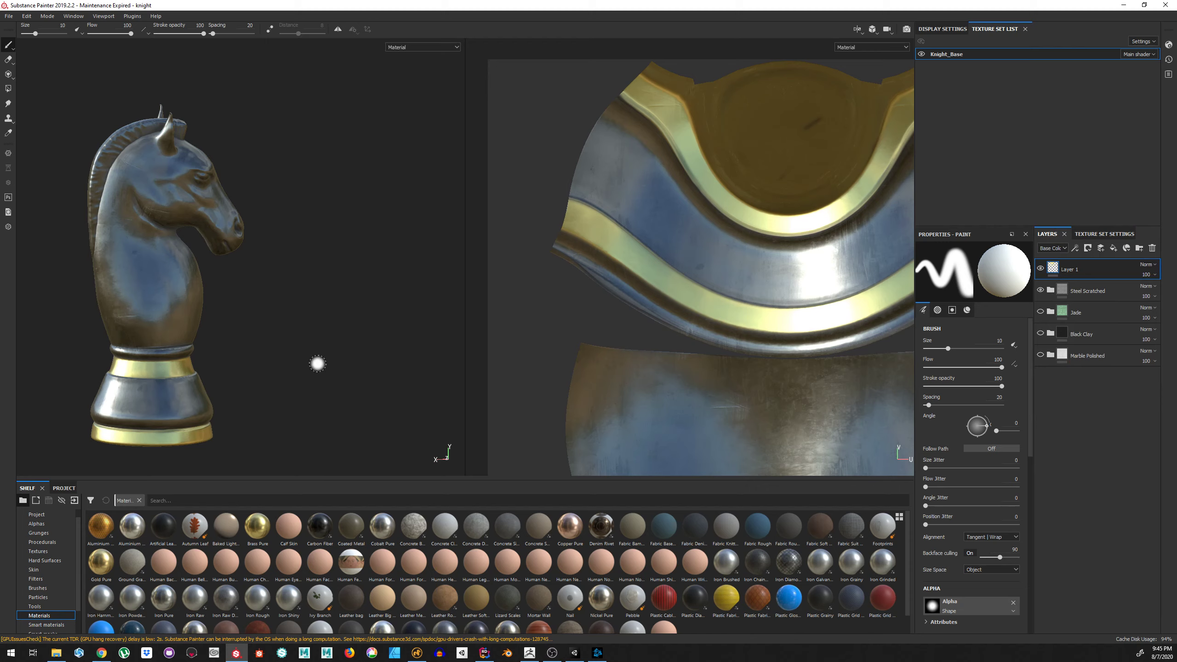
left_click_drag(317, 364, 221, 368, "alt")
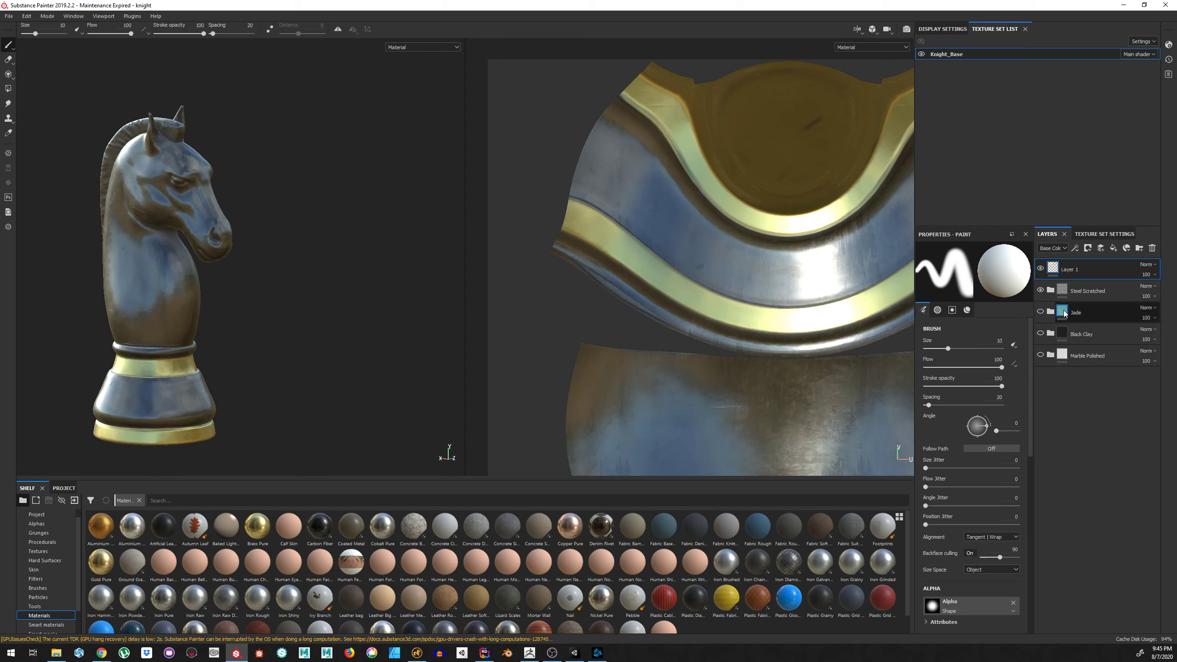
left_click(1040, 291)
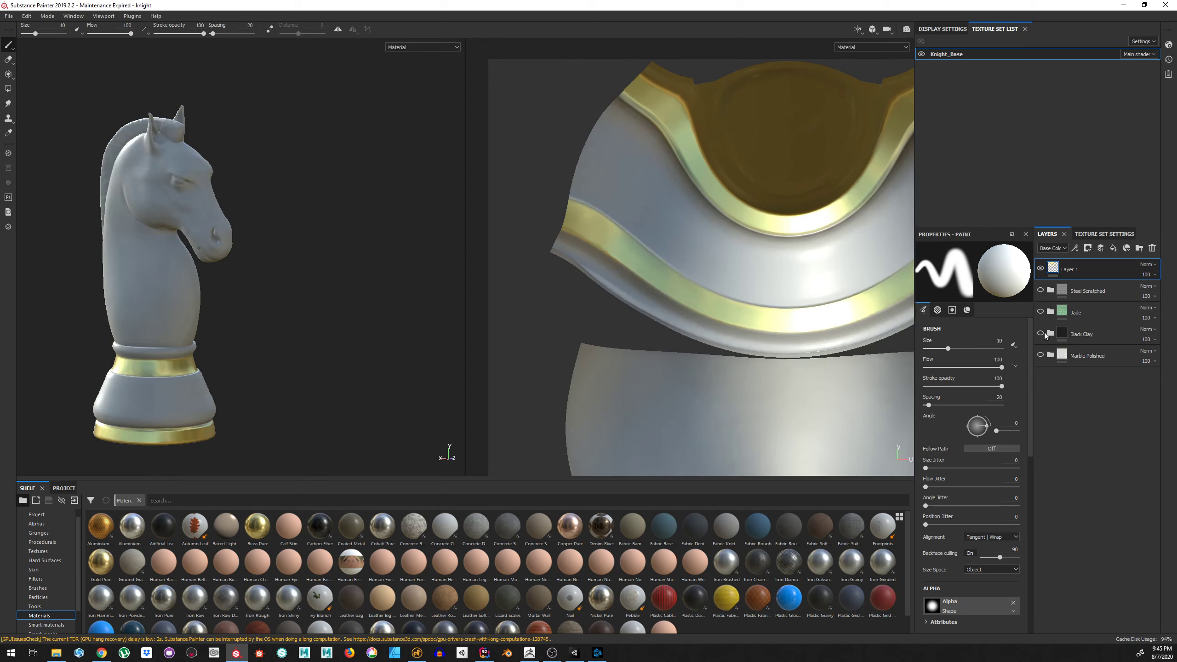
left_click(1041, 333)
left_click_drag(329, 367, 108, 371, "alt")
left_click_drag(238, 436, 35, 419, "alt")
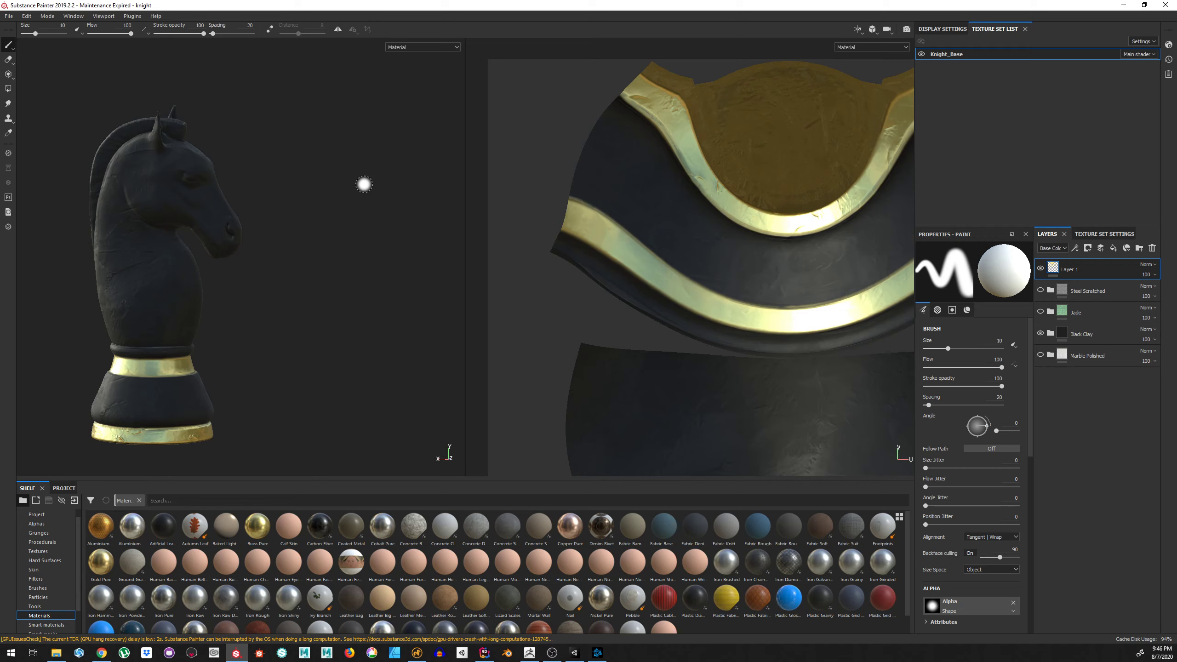
Switch the visible material from Black Clay to Marble Polished and inspect the knight from several sides and up close
left_click(1039, 333)
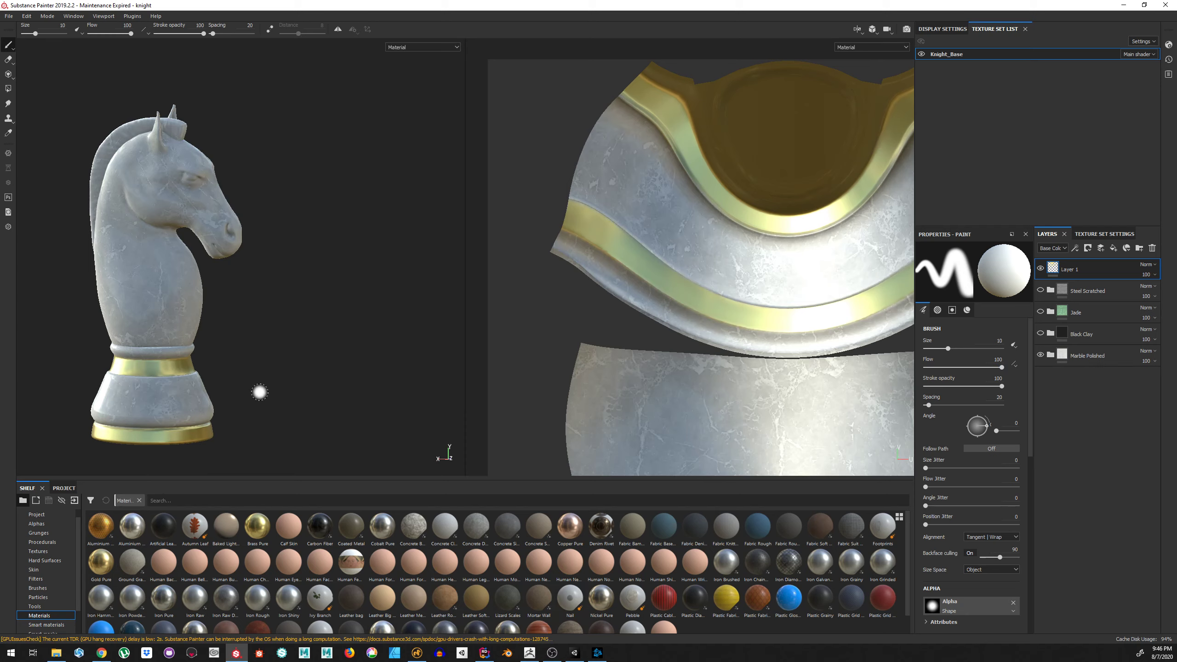
left_click_drag(257, 392, 365, 410, "alt")
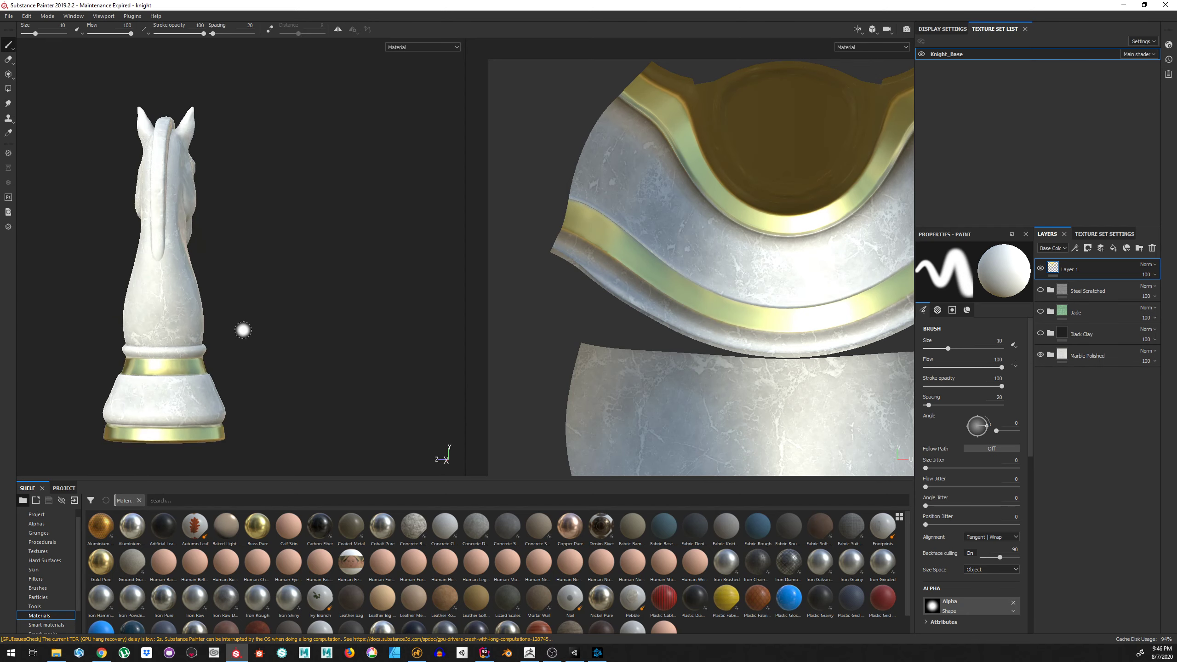
left_click_drag(278, 415, 424, 409, "alt")
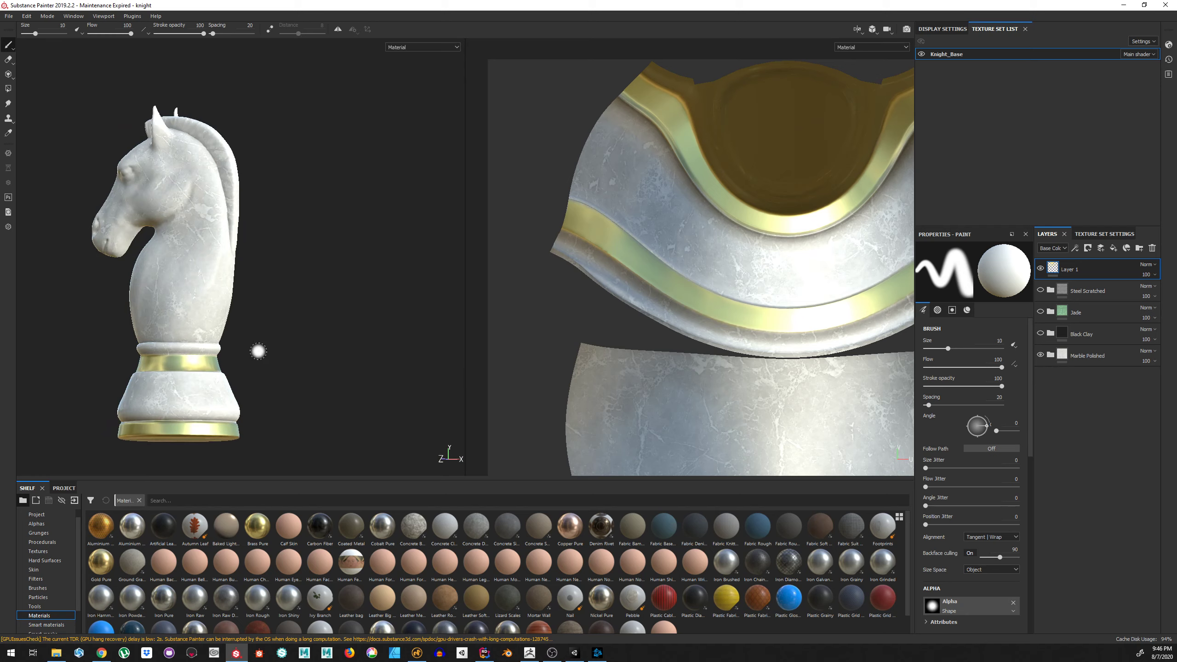
right_click_drag(214, 312, 399, 324, "alt")
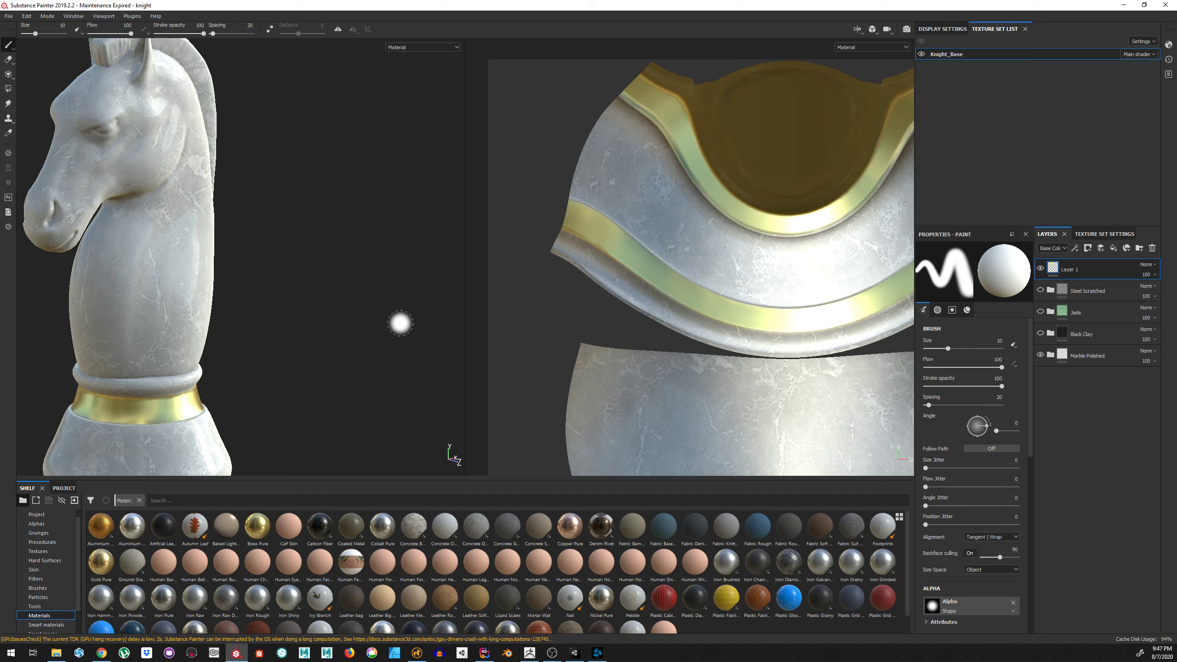
left_click_drag(259, 295, 315, 305, "alt")
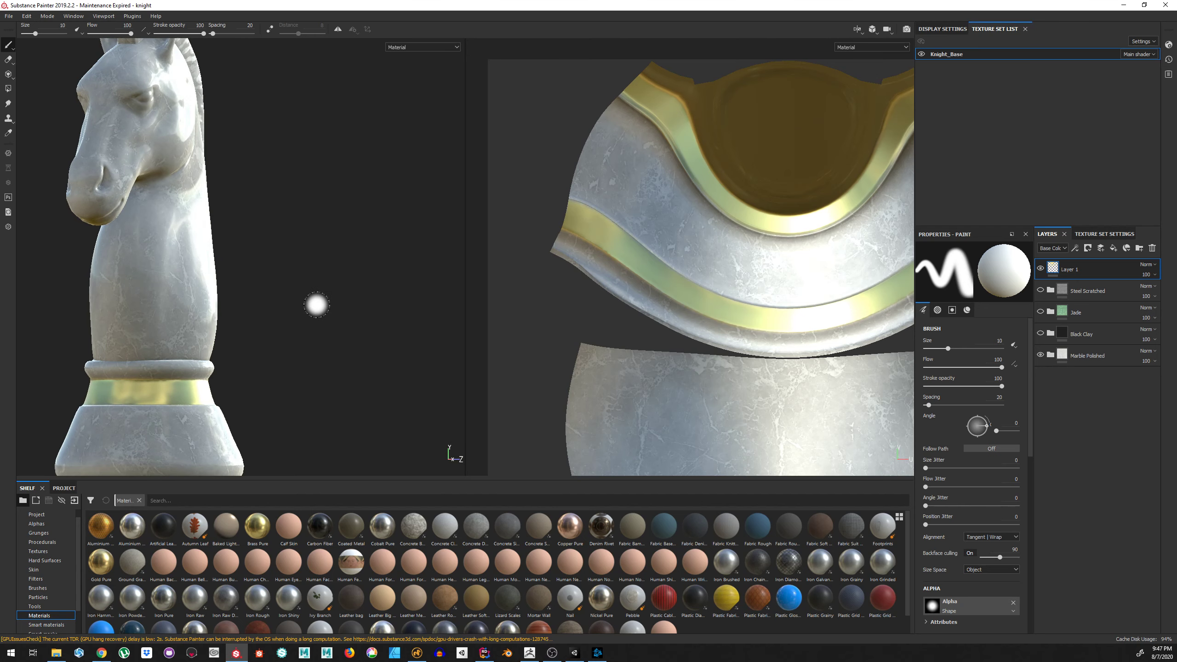
Switch to Modo, activate the Chessboard.fbx scene, and examine the chessboard frame and squares
left_click(423, 657)
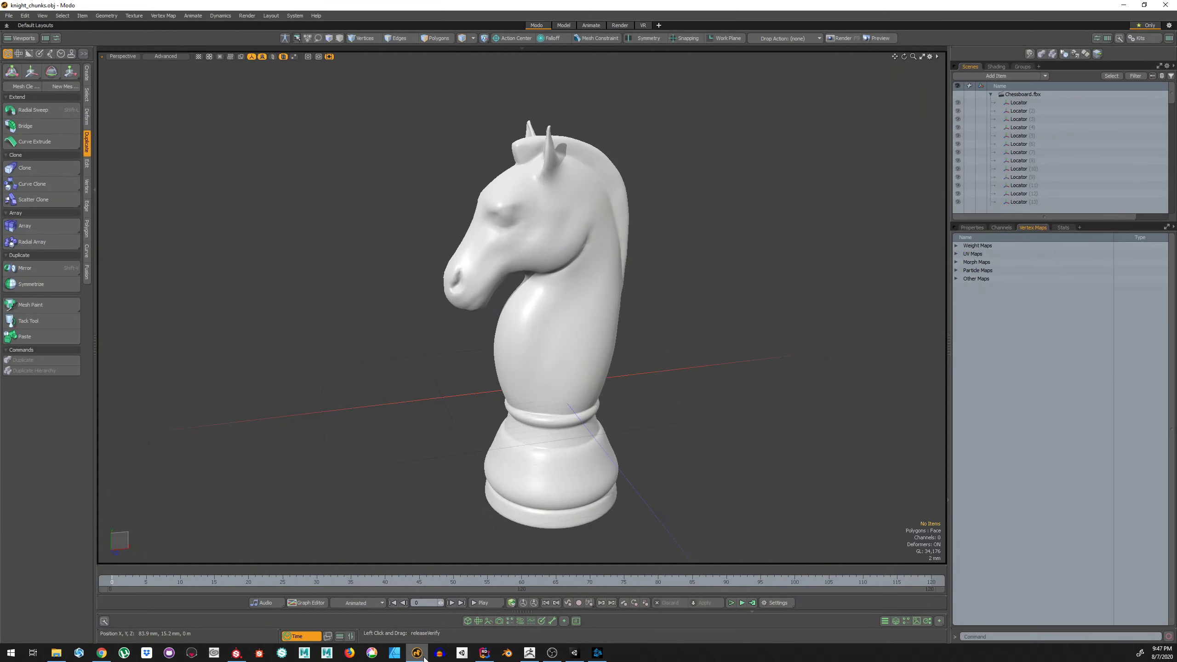
left_click(1031, 95)
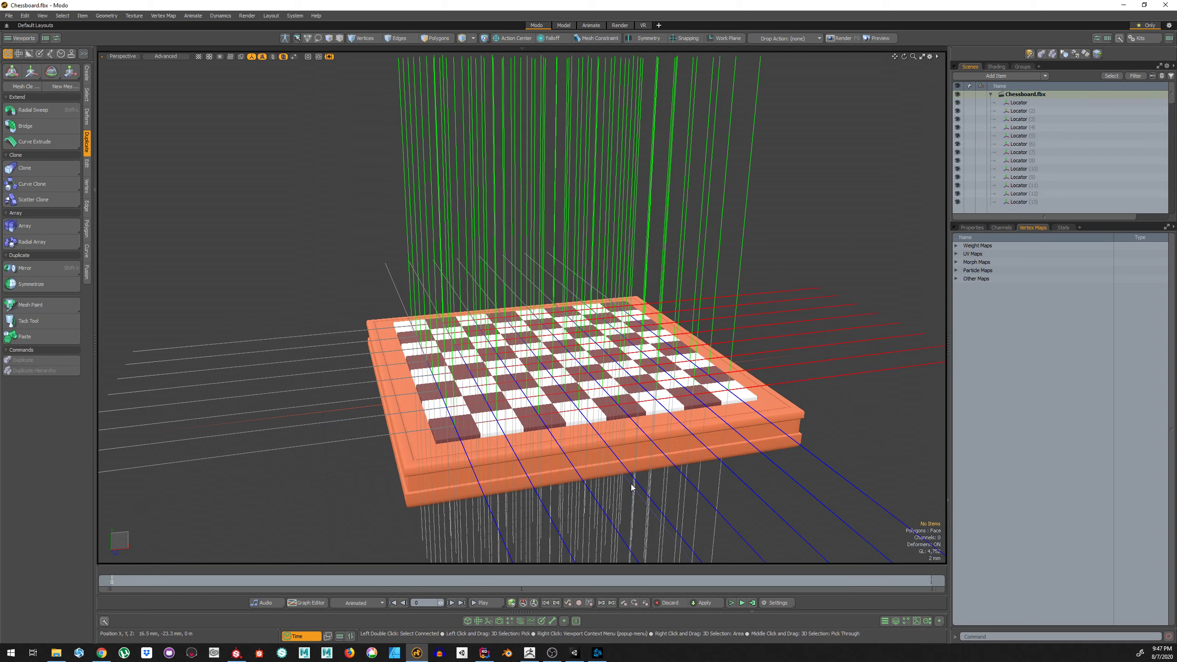
scroll(482, 464, "up", 3)
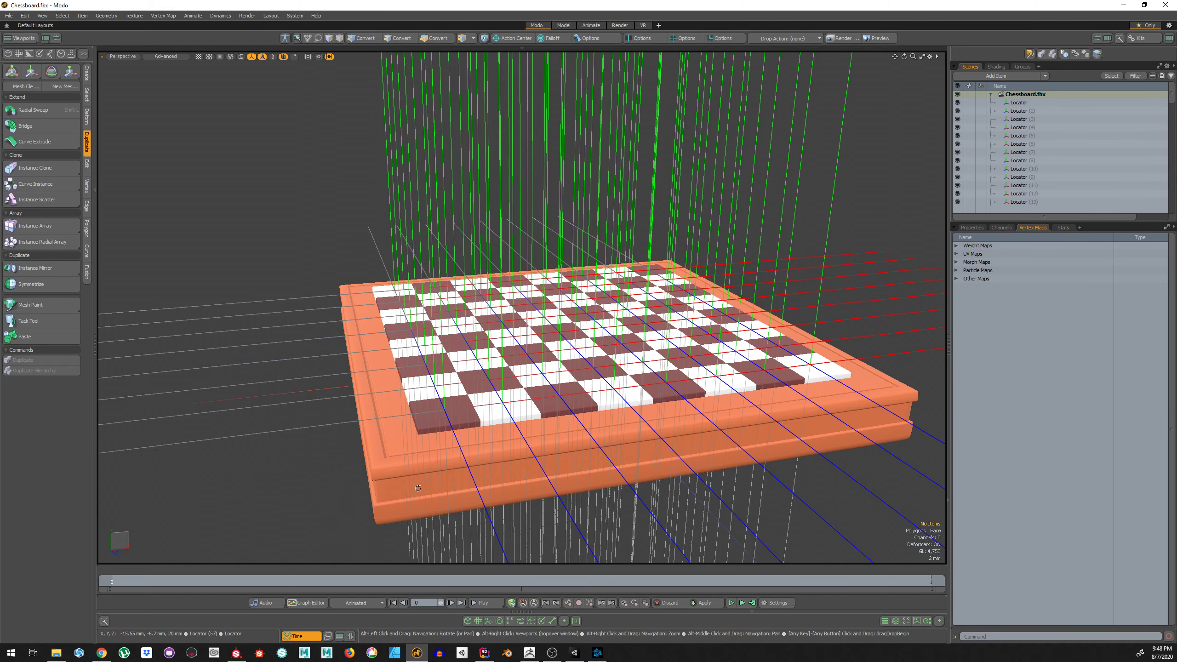
left_click_drag(429, 480, 418, 440, "alt")
left_click(381, 399)
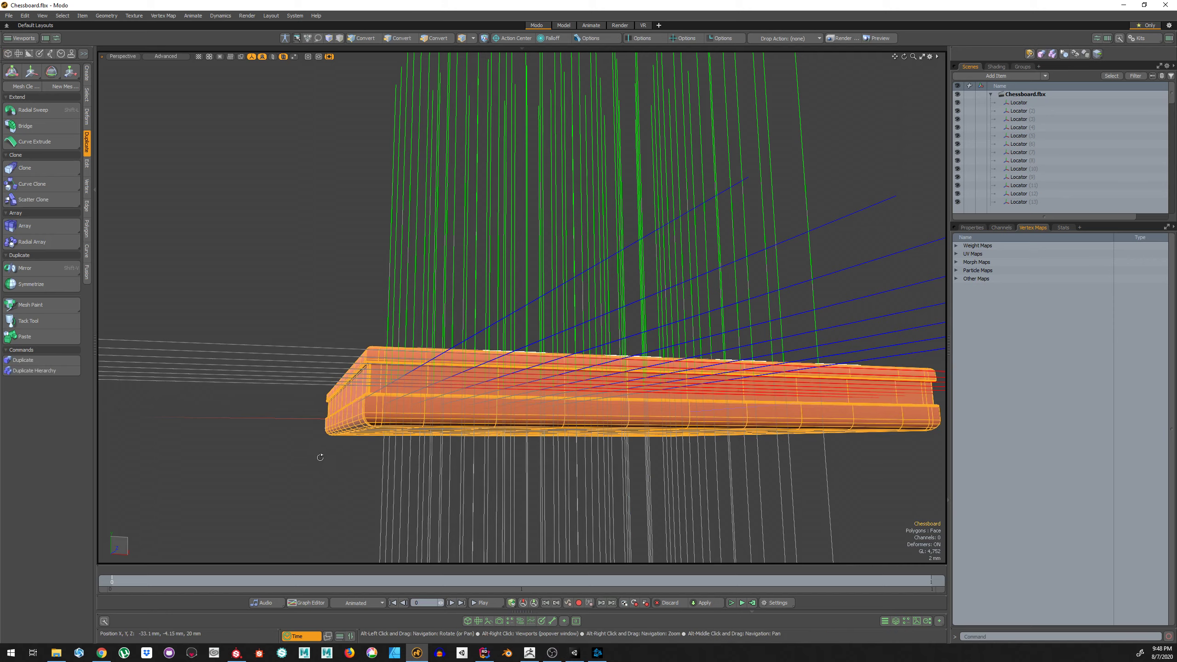
left_click_drag(317, 452, 510, 408, "alt")
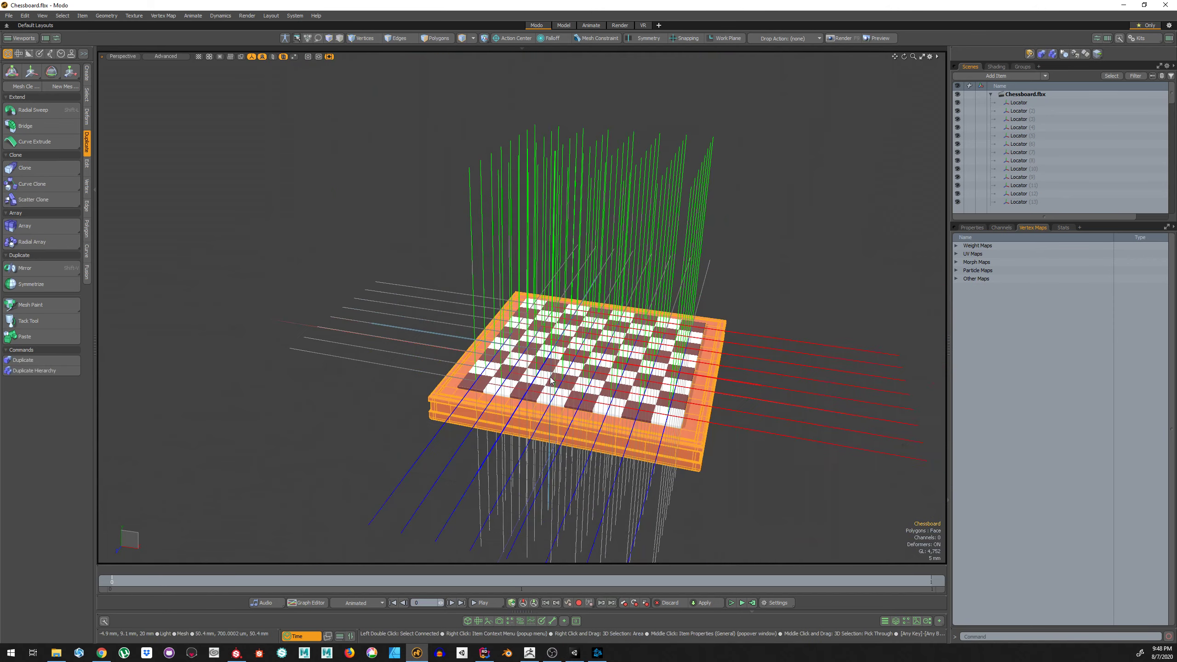
scroll(579, 378, "up", 6)
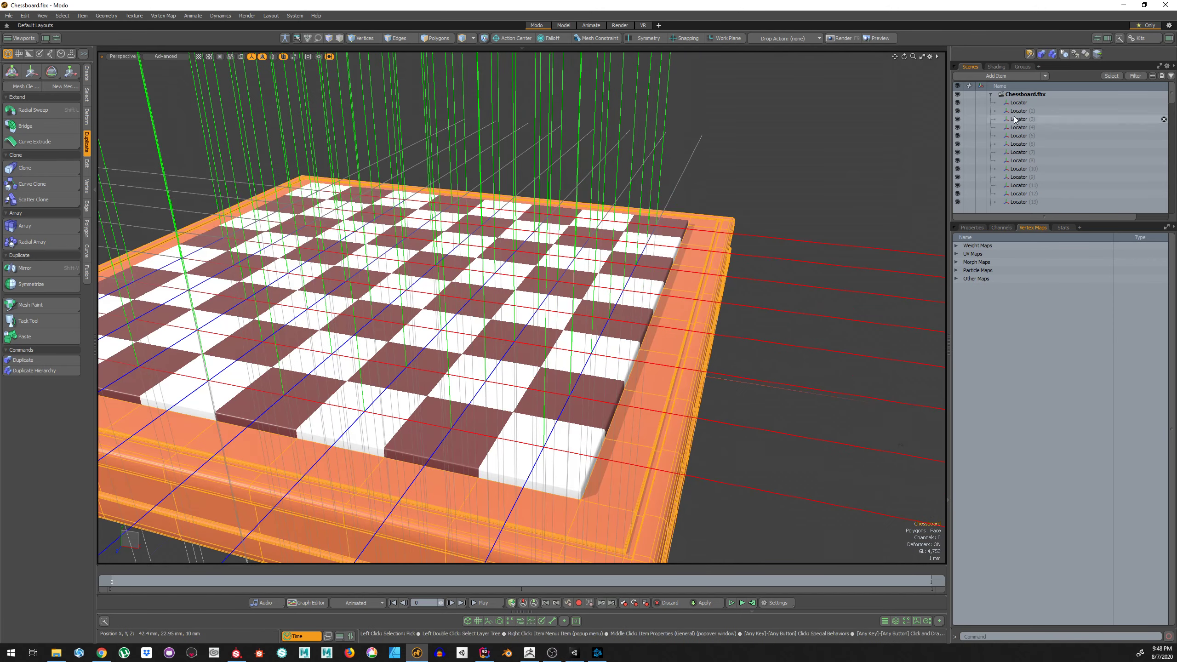
Select the first Locator in Chessboard.fbx, enlarge the item list, and examine the locator at the board's corner square
left_click(1031, 101)
left_click_drag(1042, 222, 1049, 418)
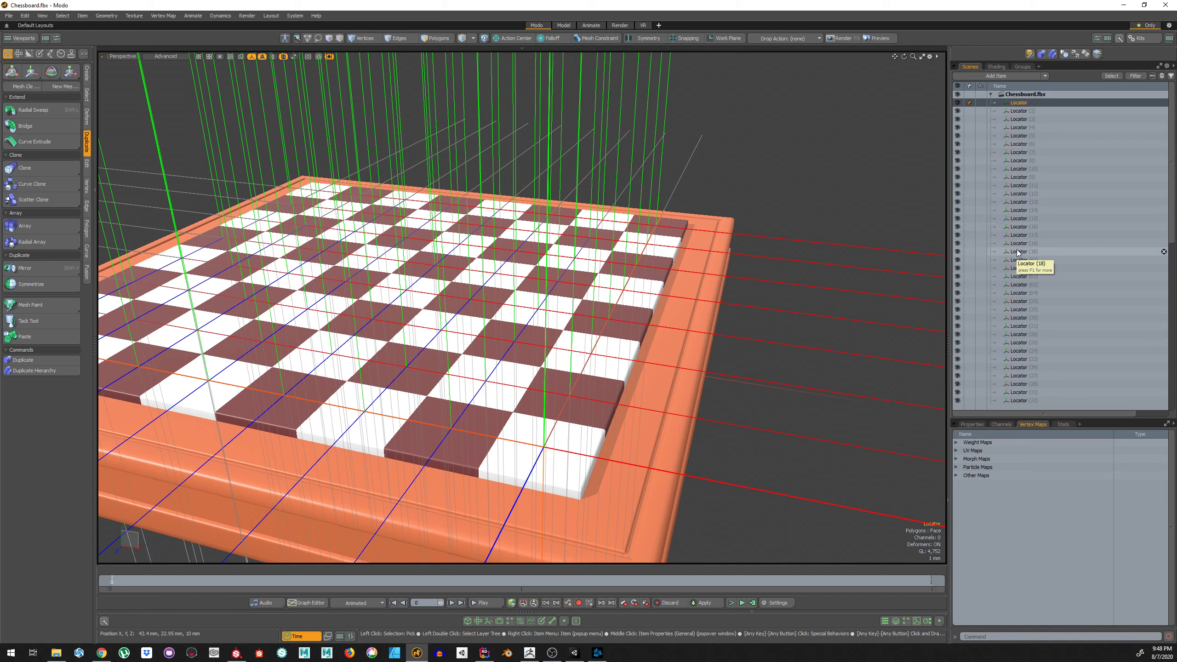
scroll(741, 220, "down", 5)
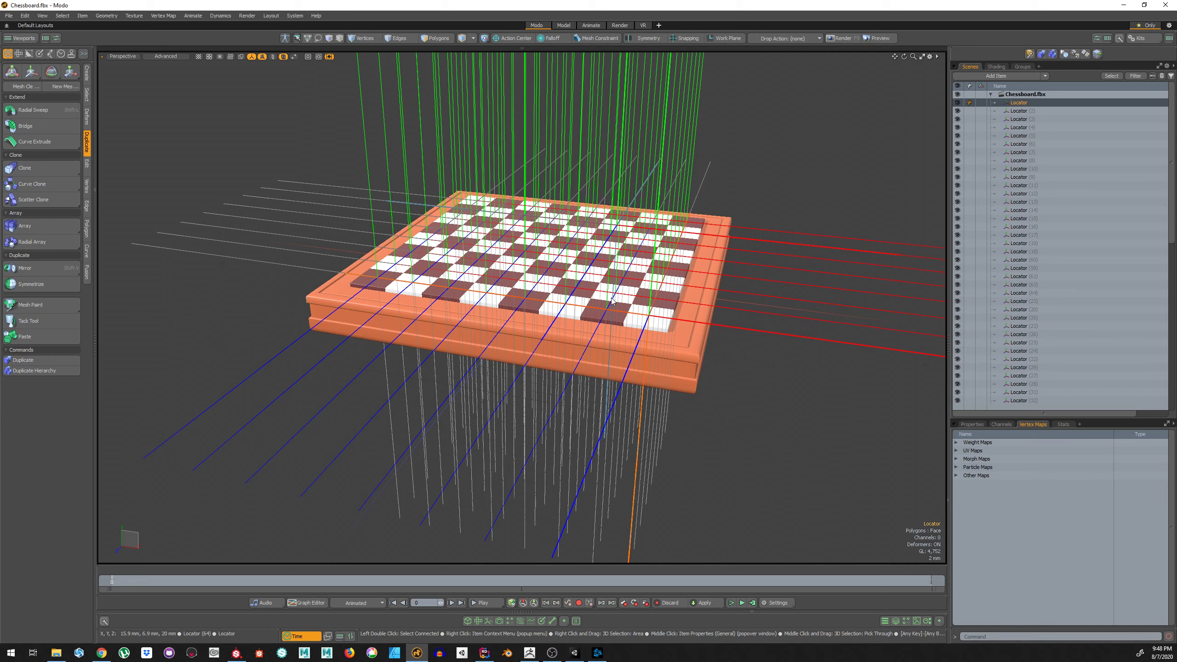
scroll(640, 327, "up", 5)
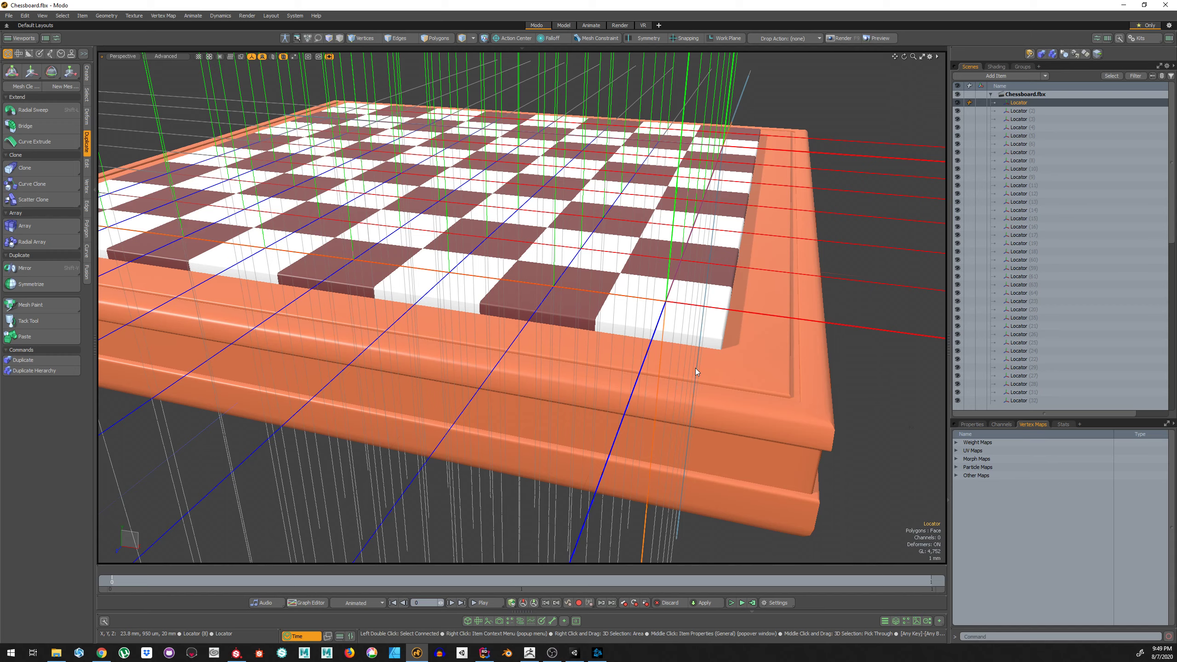
Collapse Chessboard.fbx, activate the knight_chunks.obj scene, and select the knight mesh
left_click(990, 95)
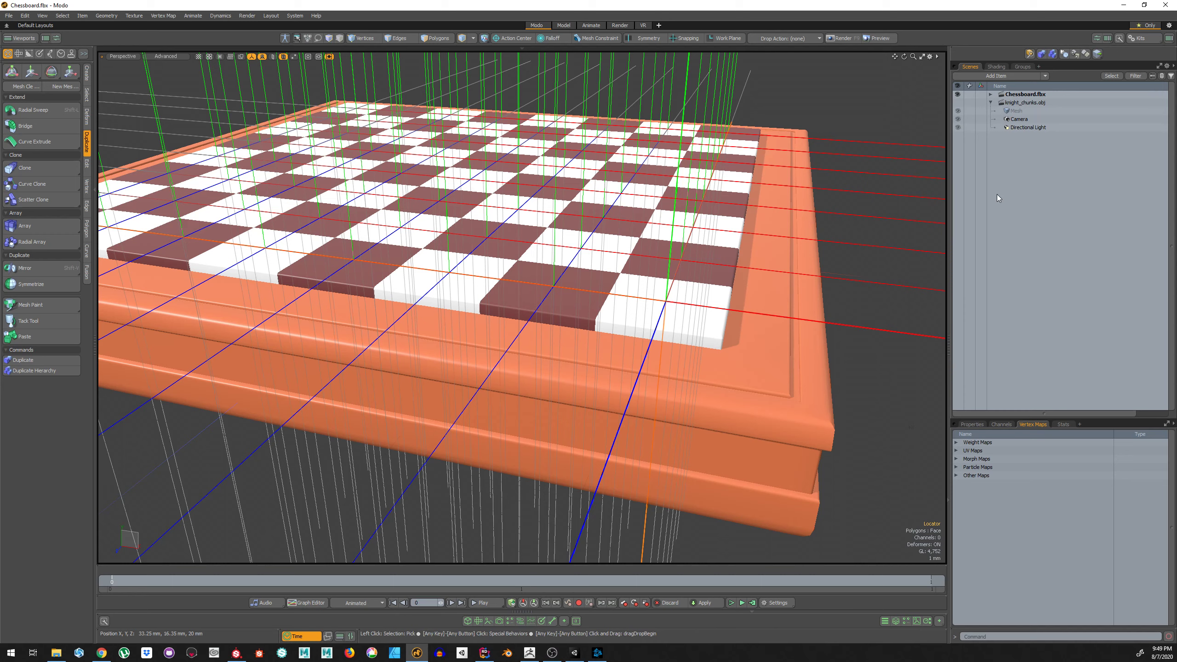
left_click(1028, 104)
scroll(555, 313, "down", 3)
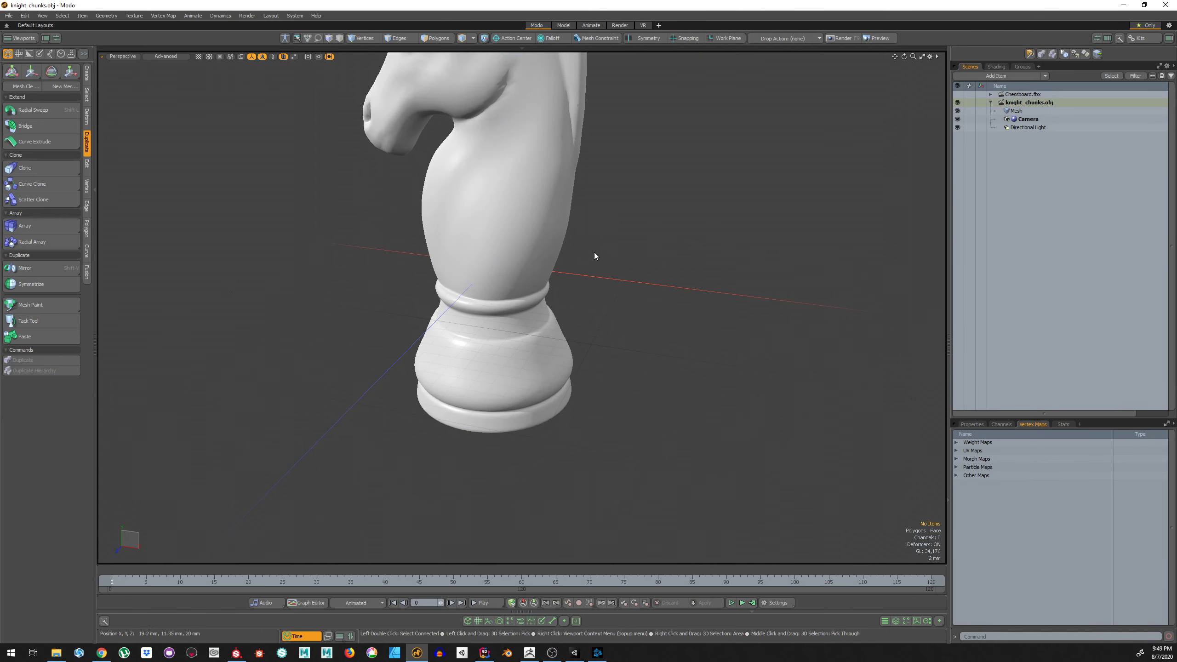
scroll(597, 256, "down", 2)
left_click_drag(521, 292, 572, 280, "alt")
left_click(533, 209)
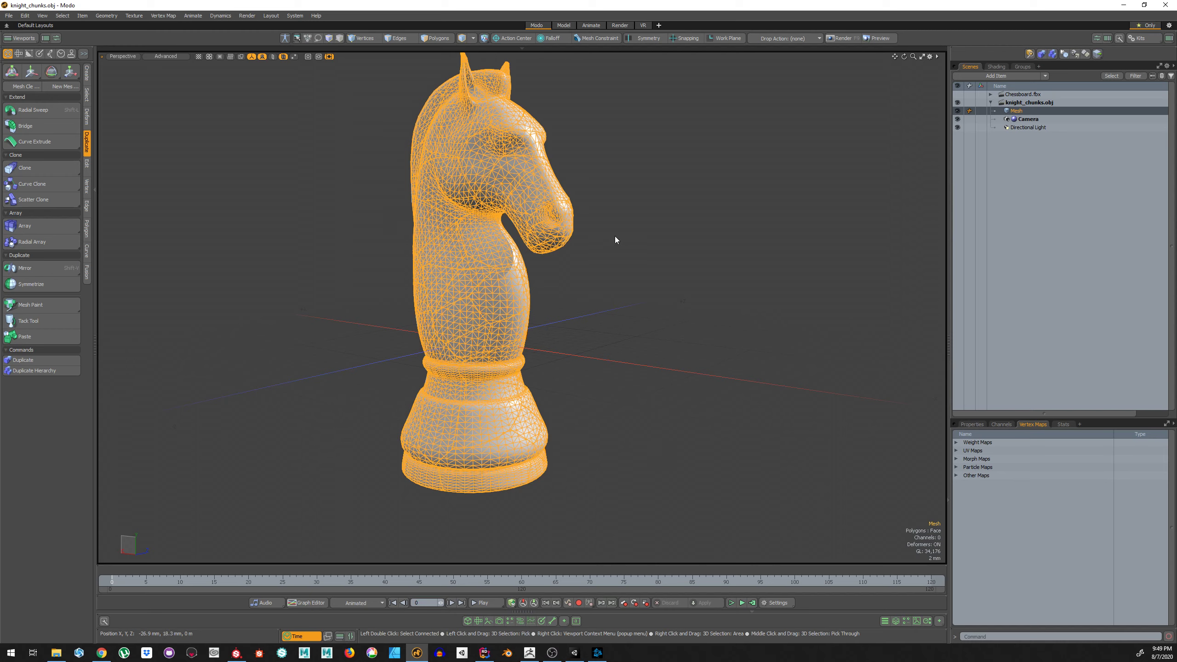
Review the Mesh Shatter modes available for the knight mesh without applying one
left_click(107, 16)
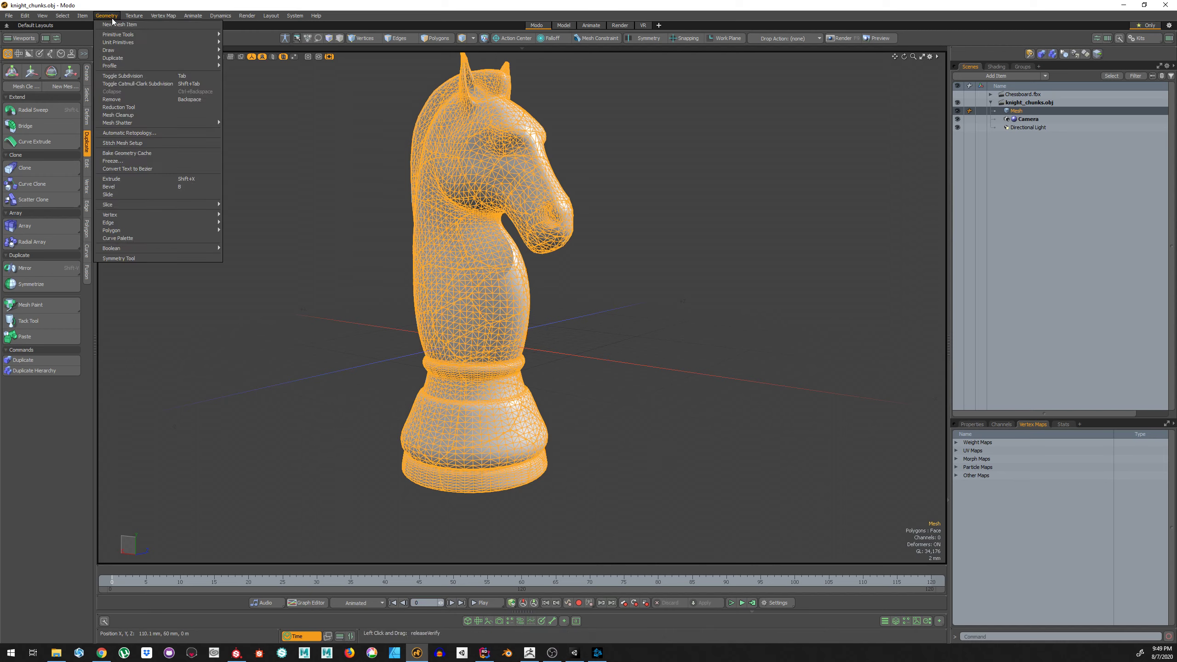
mouse_move(152, 124)
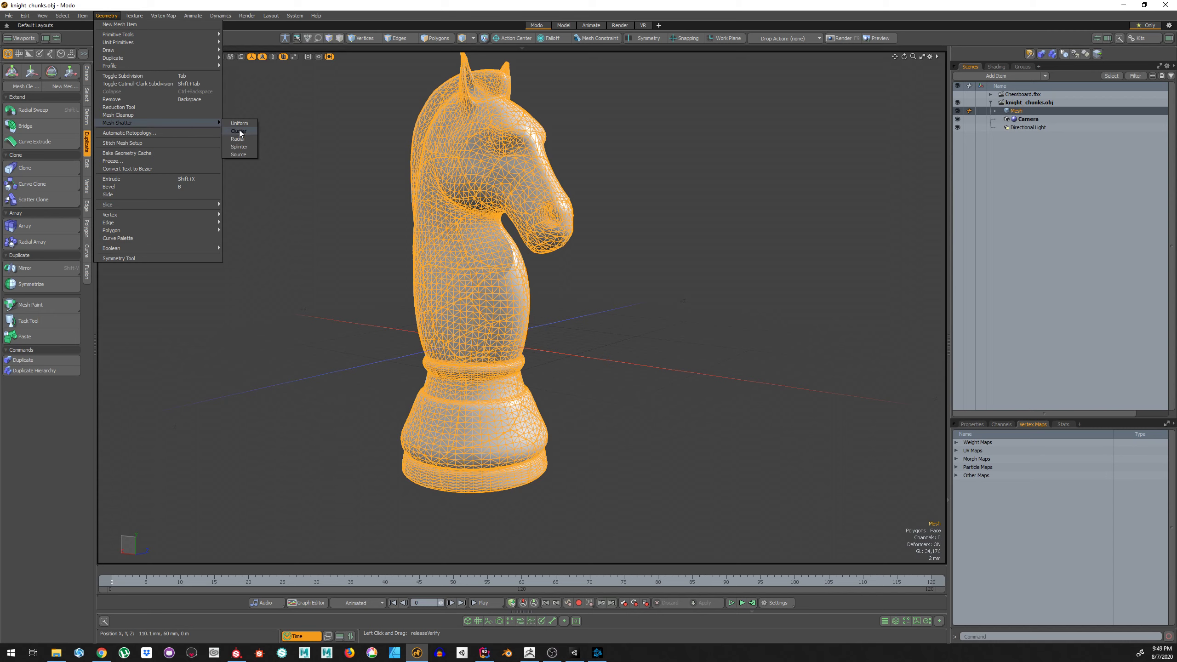
left_click(635, 208)
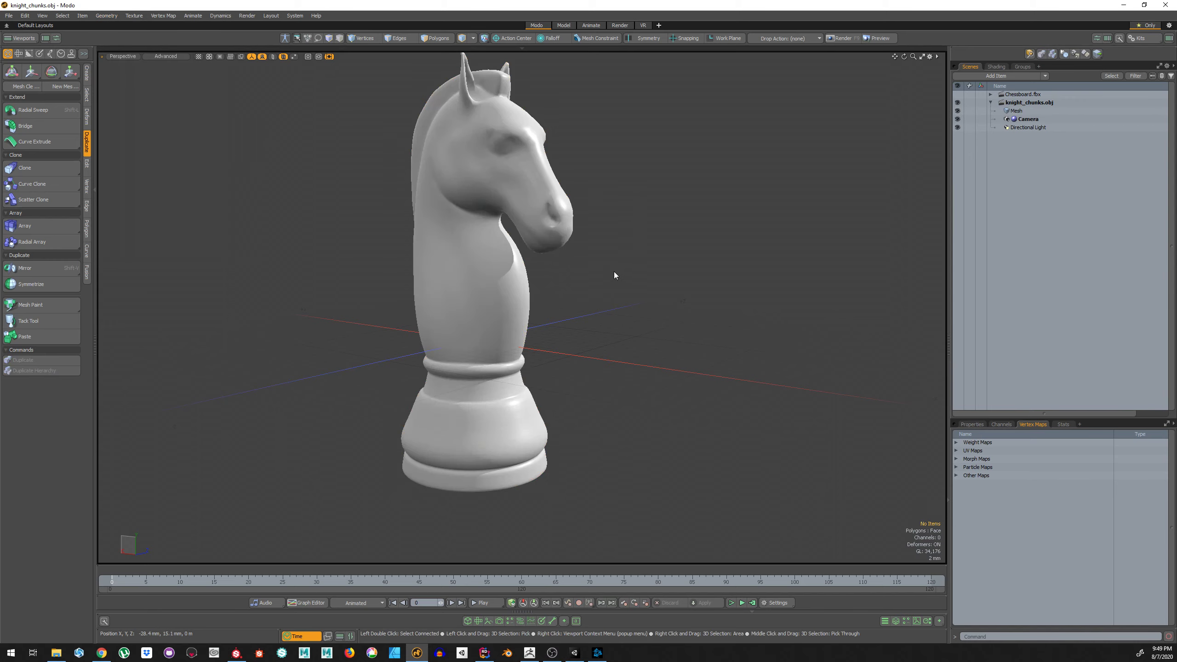
In Polygons mode, select the whole chunk at the front of the knight's neck and move it sideways out of the body
left_click(514, 294)
left_click_drag(612, 401, 532, 416, "alt")
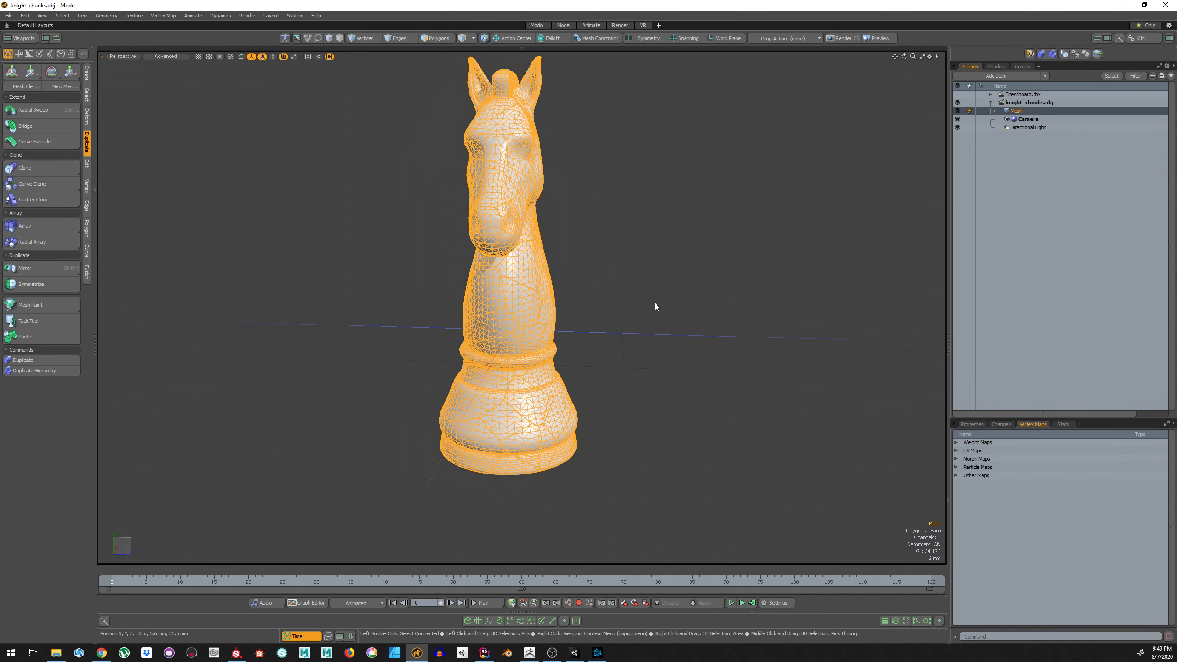
left_click(445, 41)
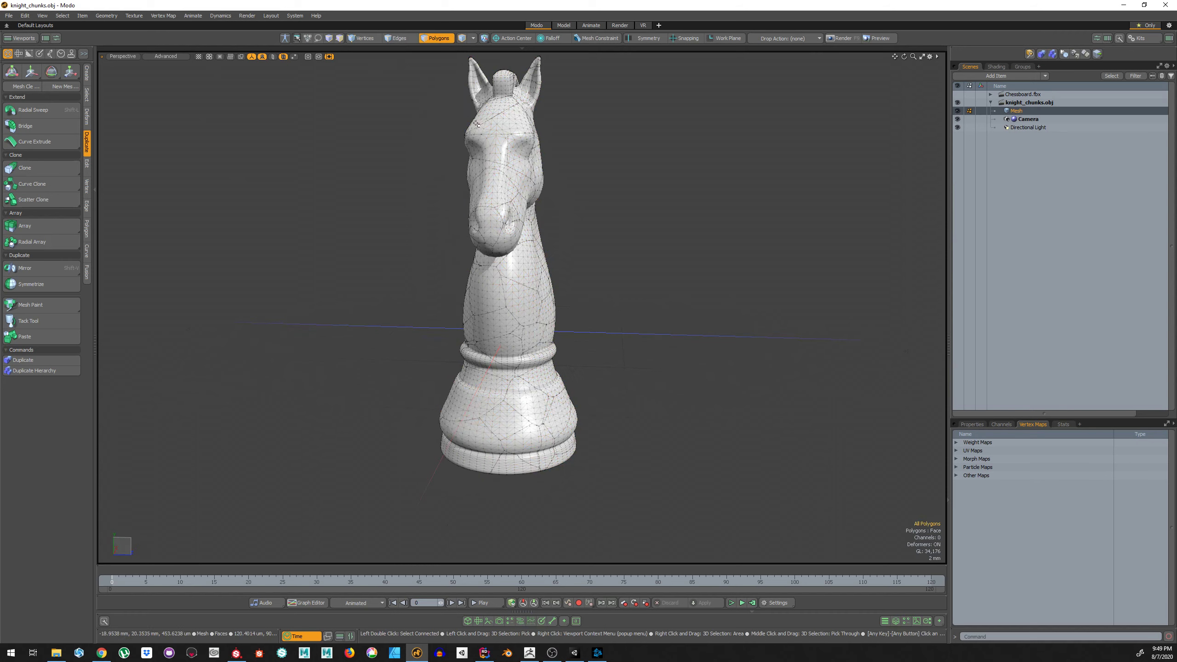
double_click(517, 301)
left_click_drag(644, 393, 672, 396, "alt")
key("w")
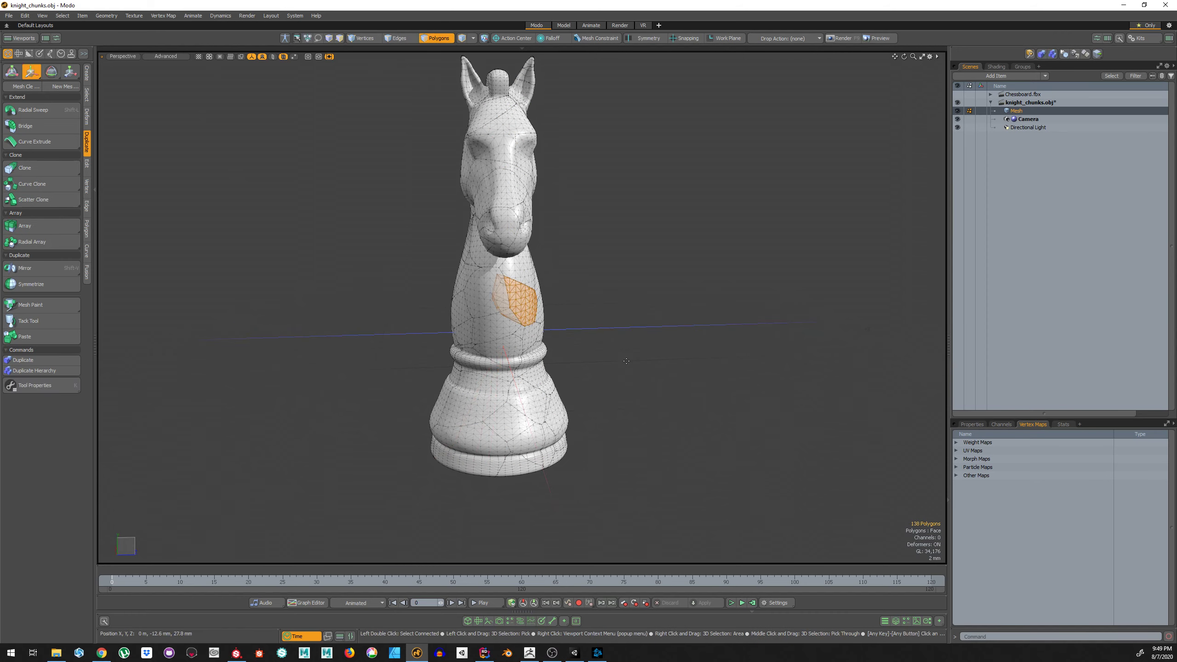
left_click_drag(551, 297, 634, 295)
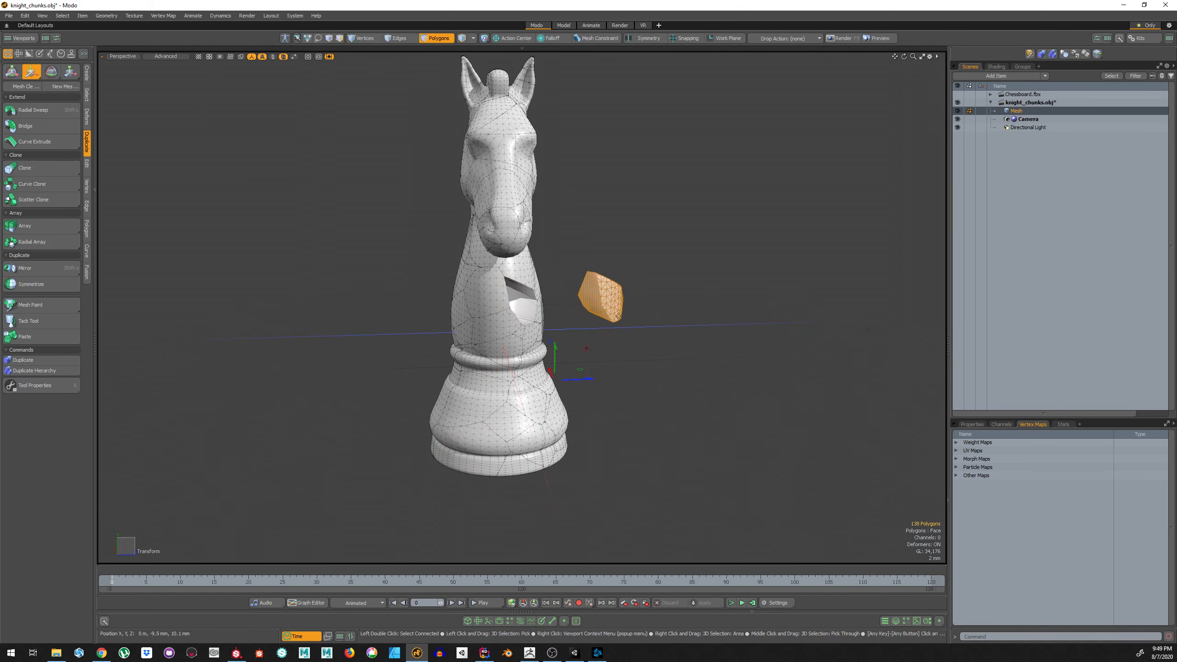
key("space")
Select the neighbouring chunk on the other side of the knight's neck and move it away from the body
double_click(486, 292)
left_click_drag(579, 379, 505, 299, "alt")
key("w")
key("space")
Select the whole lower chunk at the base of the knight's neck, move it sideways out of the body, and deselect it
double_click(531, 345)
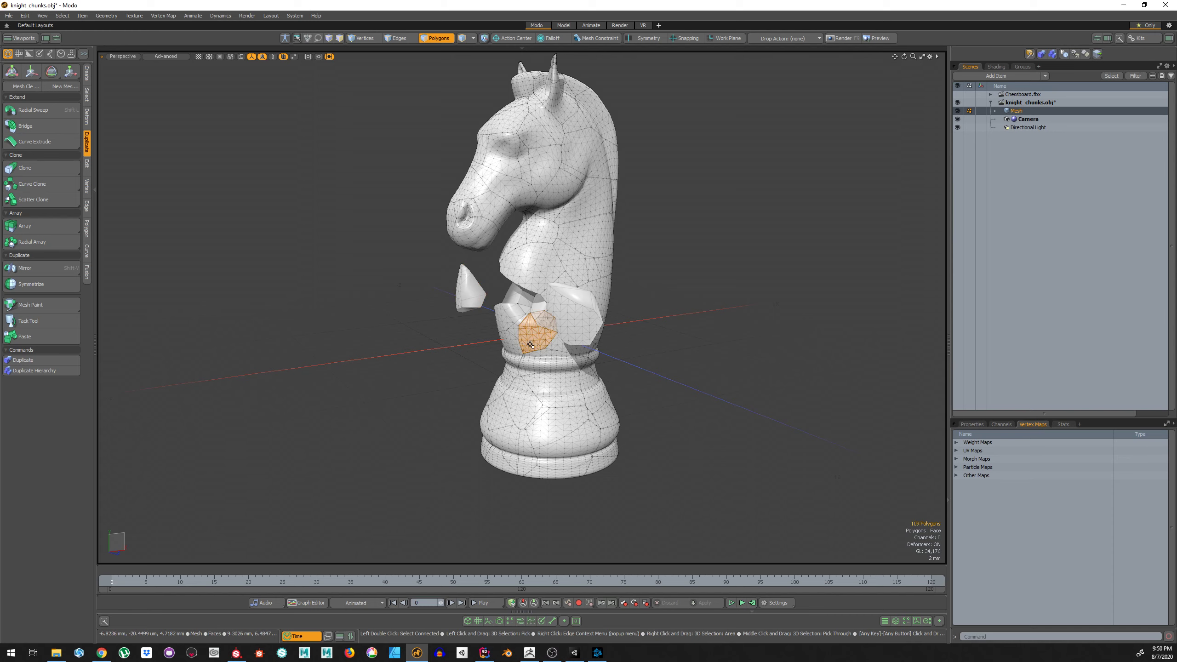
left_click_drag(531, 345, 683, 386, "alt")
key("w")
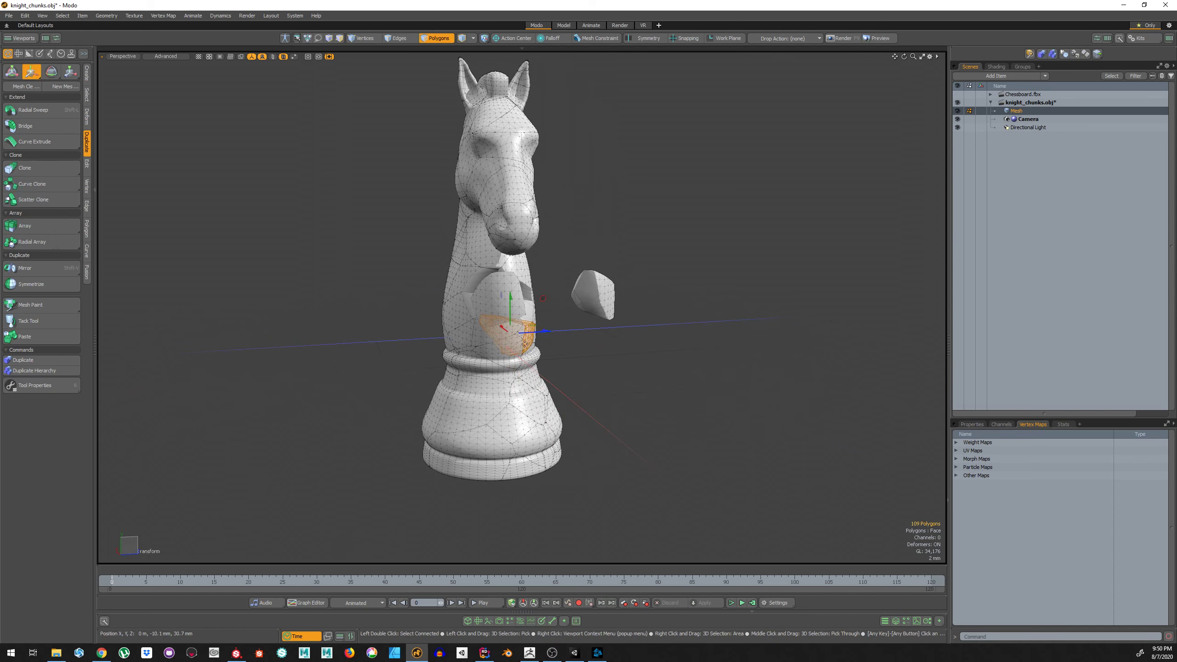
left_click_drag(525, 343, 657, 338)
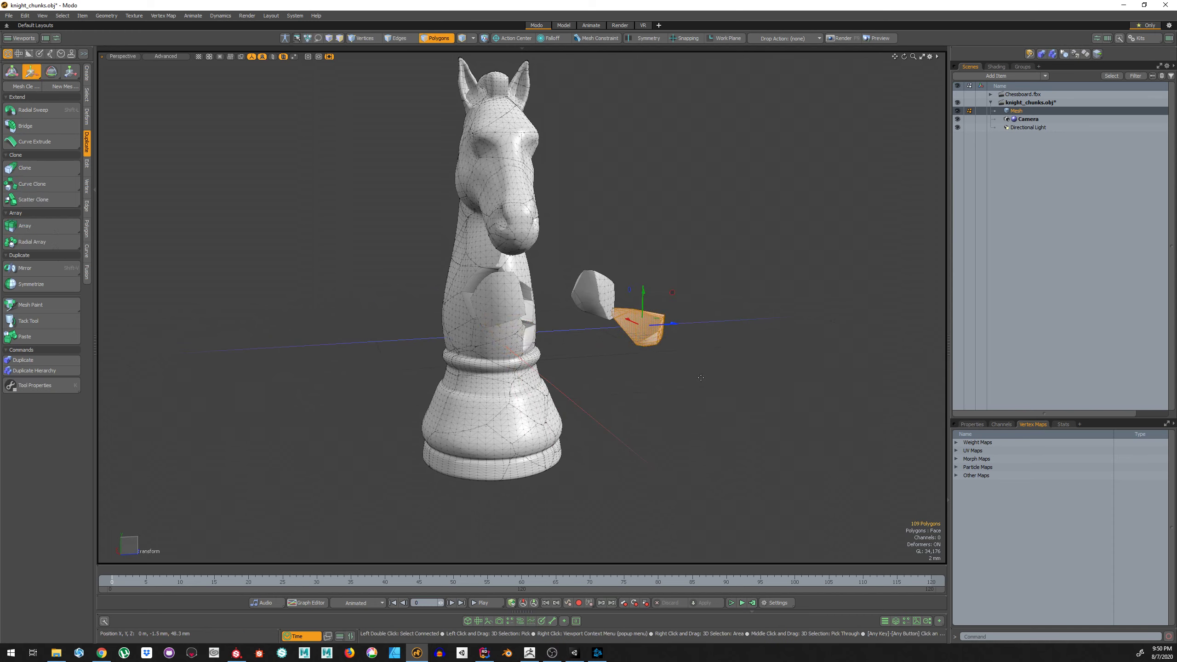
key("space")
left_click(700, 378)
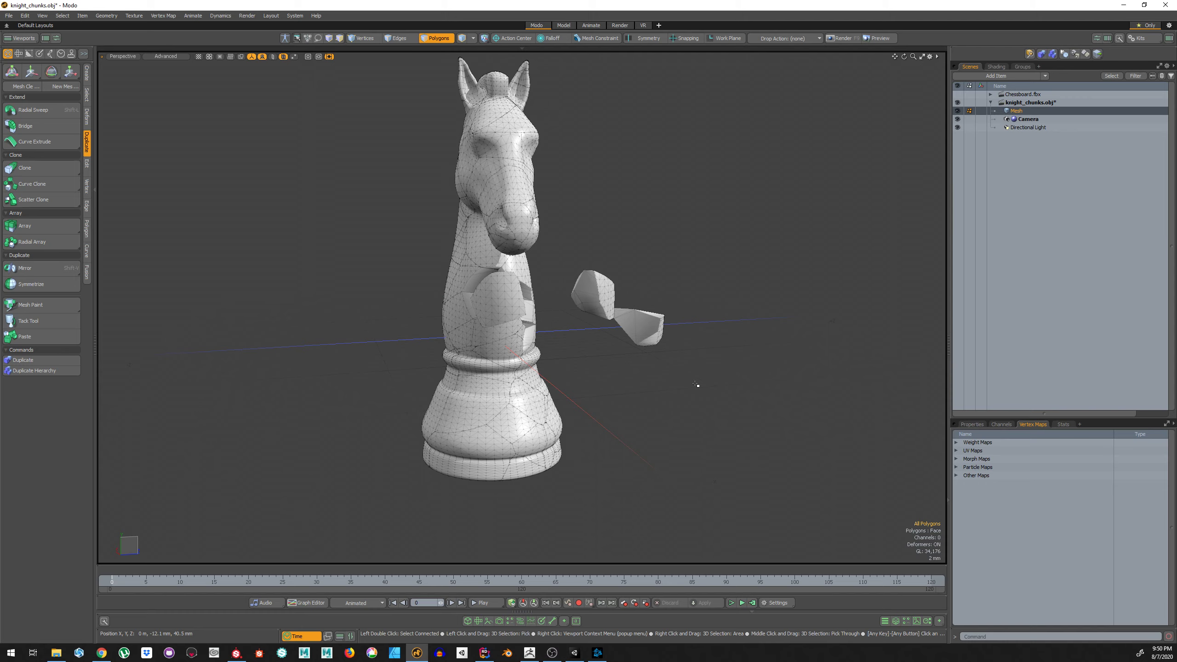
left_click_drag(788, 433, 751, 324, "alt")
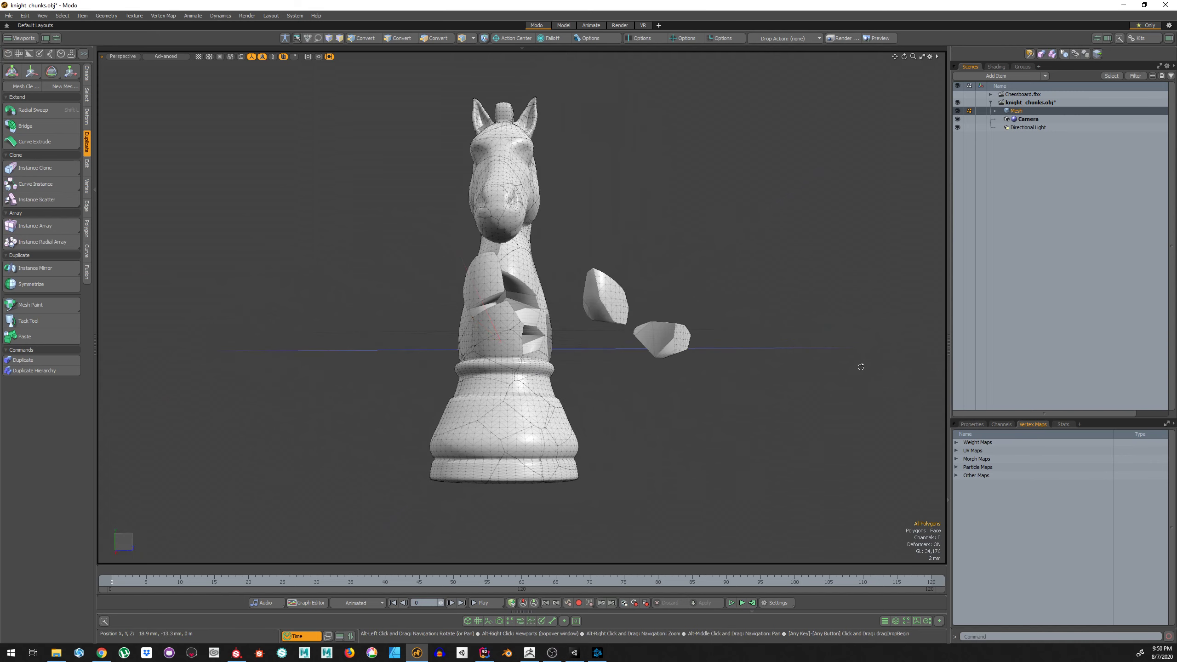
left_click_drag(551, 198, 588, 266, "alt+shift")
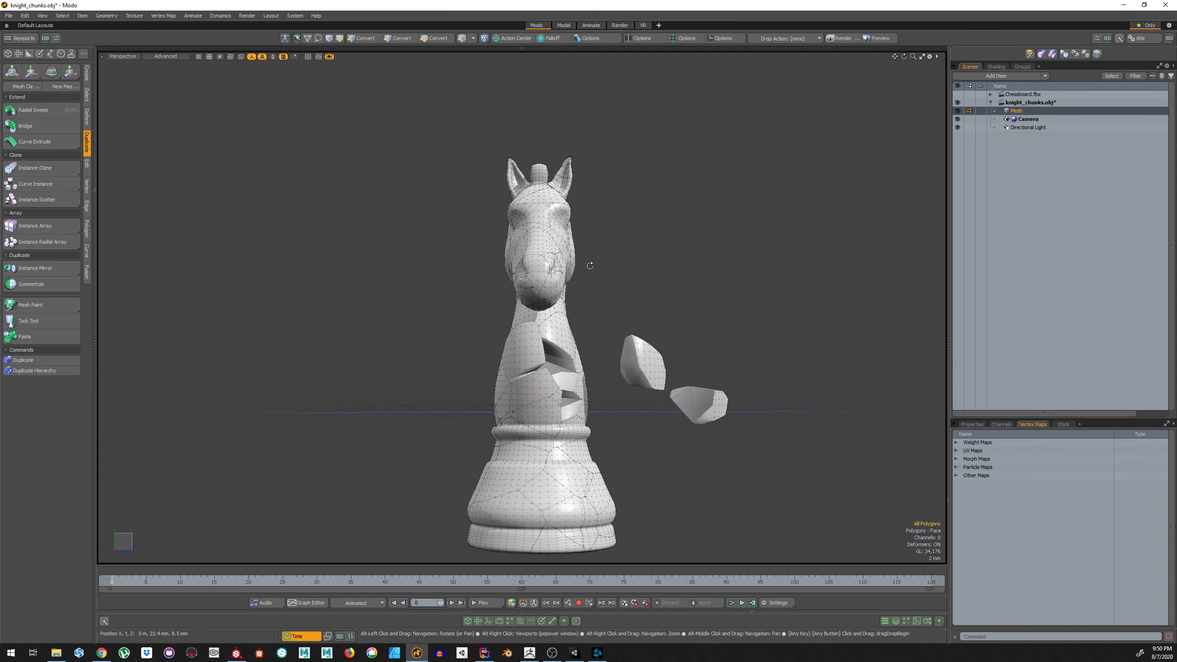
Minimize Modo and Substance Painter to bring up the chess scene in Unity
left_click(1123, 6)
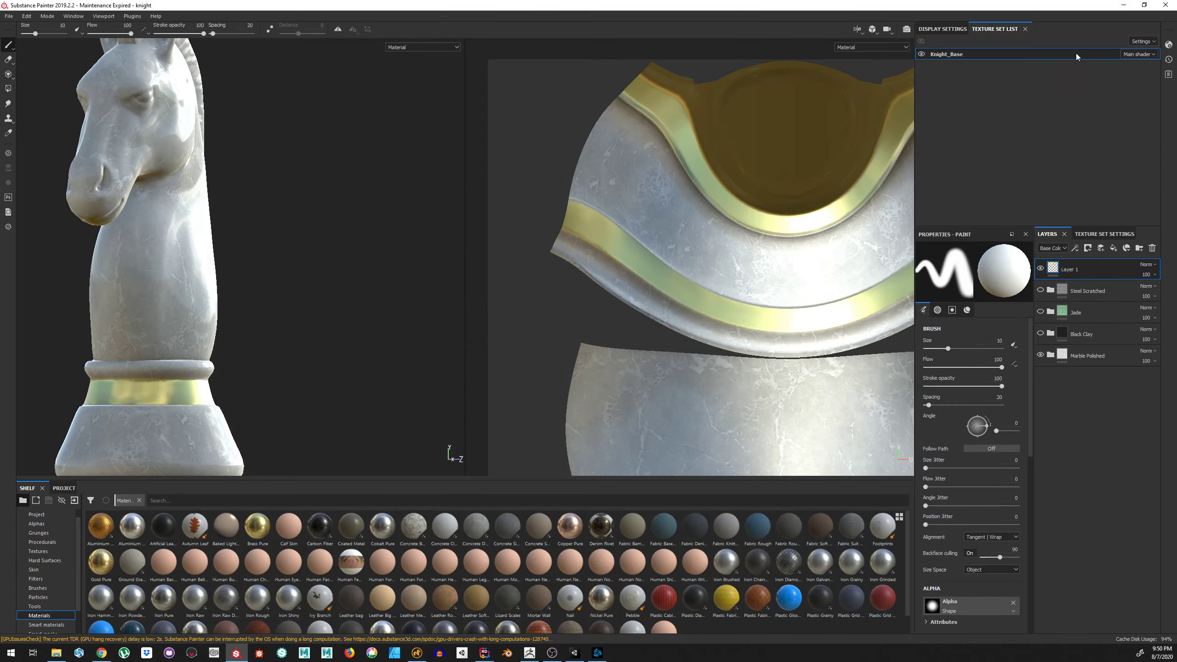
left_click(1123, 5)
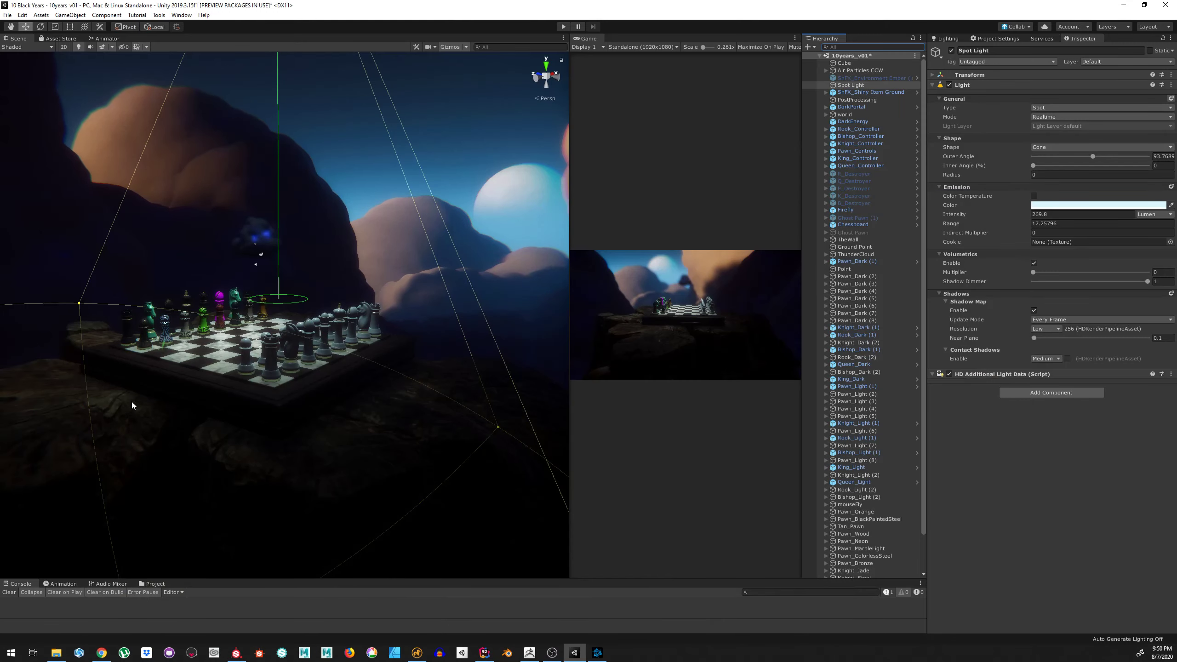
scroll(257, 342, "up", 2)
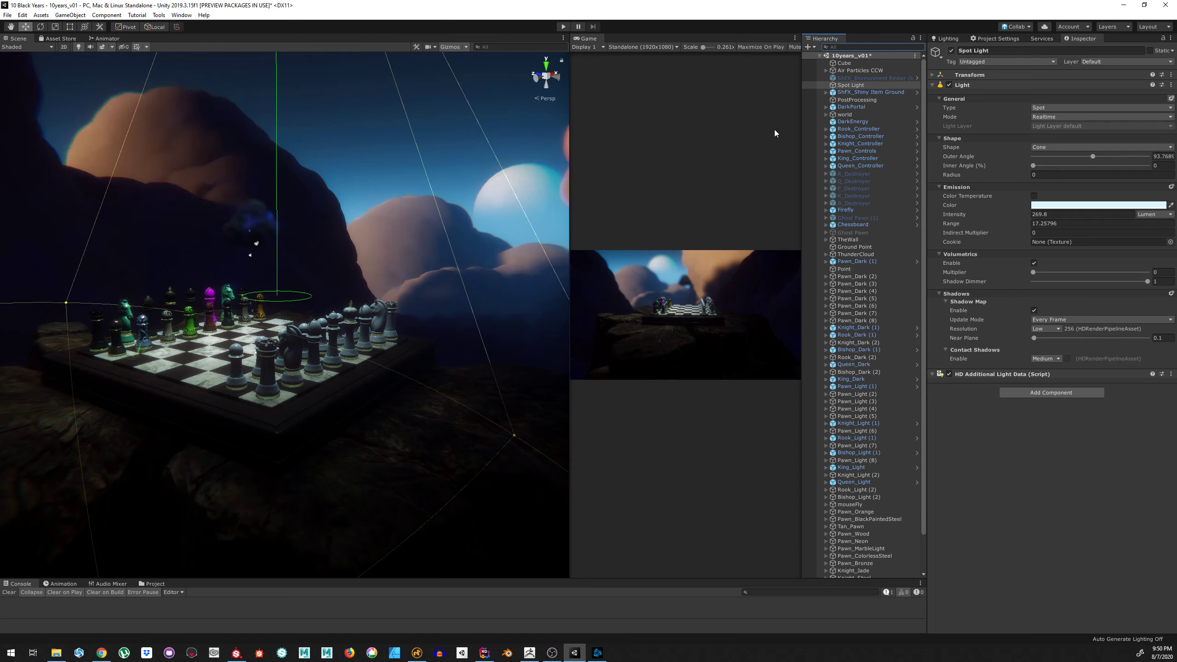
Select the PostProcessing object and set the Exposure of its Gradient Sky override to 0
left_click(852, 100)
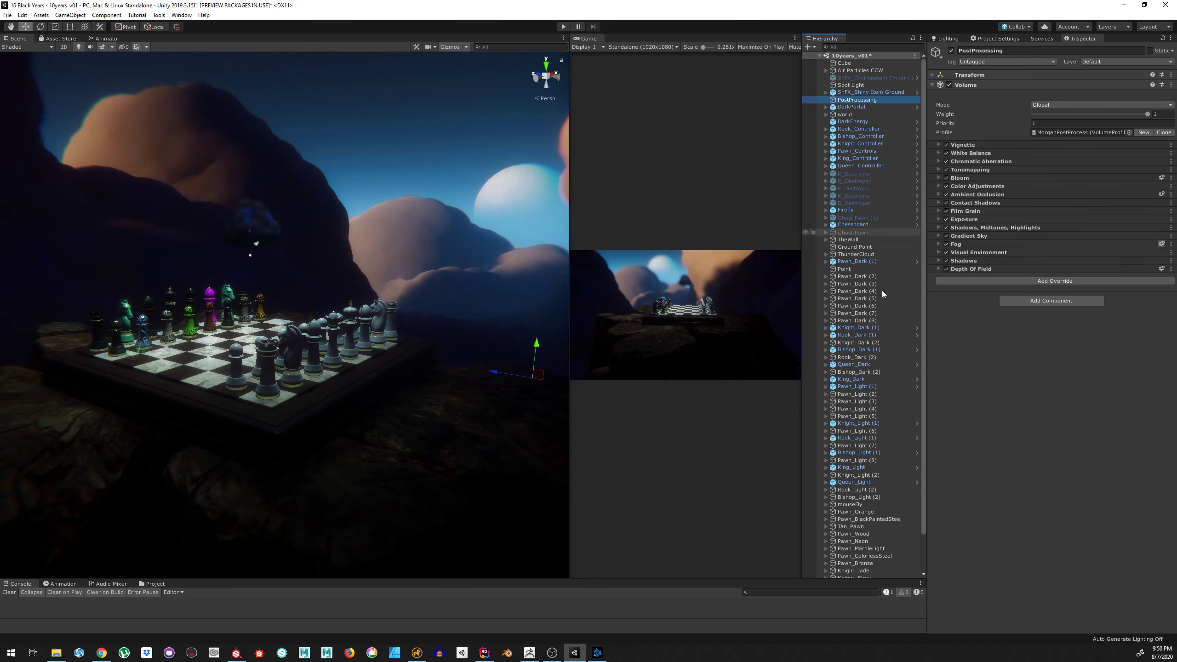
left_click(978, 235)
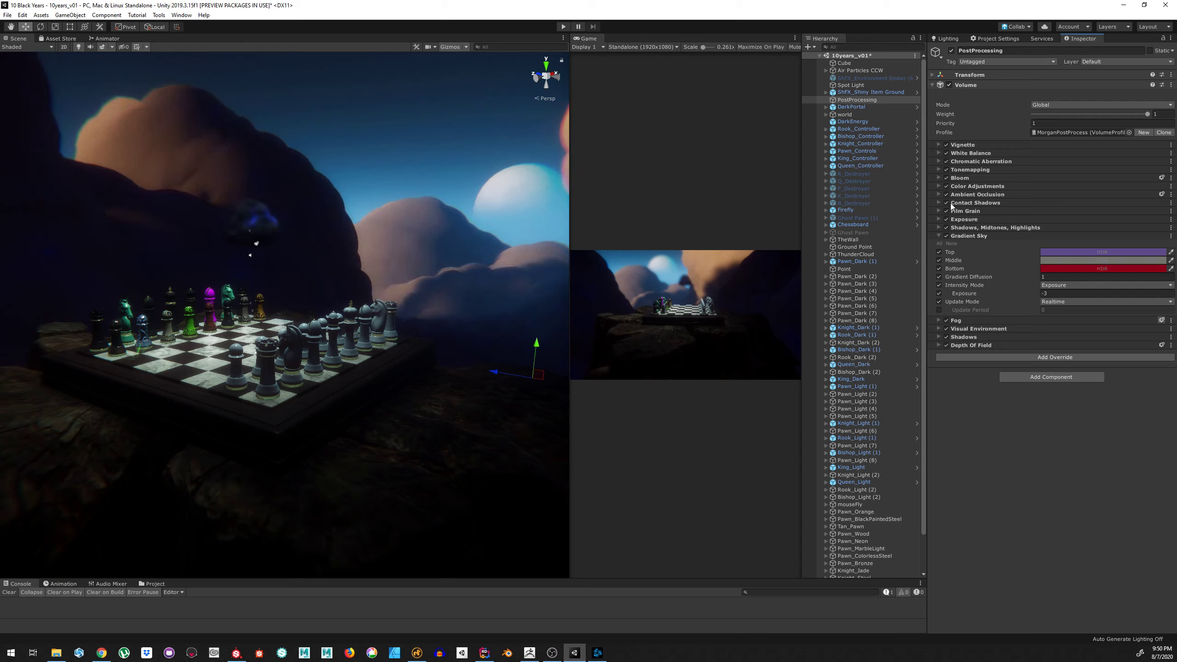
left_click(1029, 294)
left_click_drag(1029, 293, 1071, 299)
left_click_drag(1047, 305, 1079, 304)
type("0")
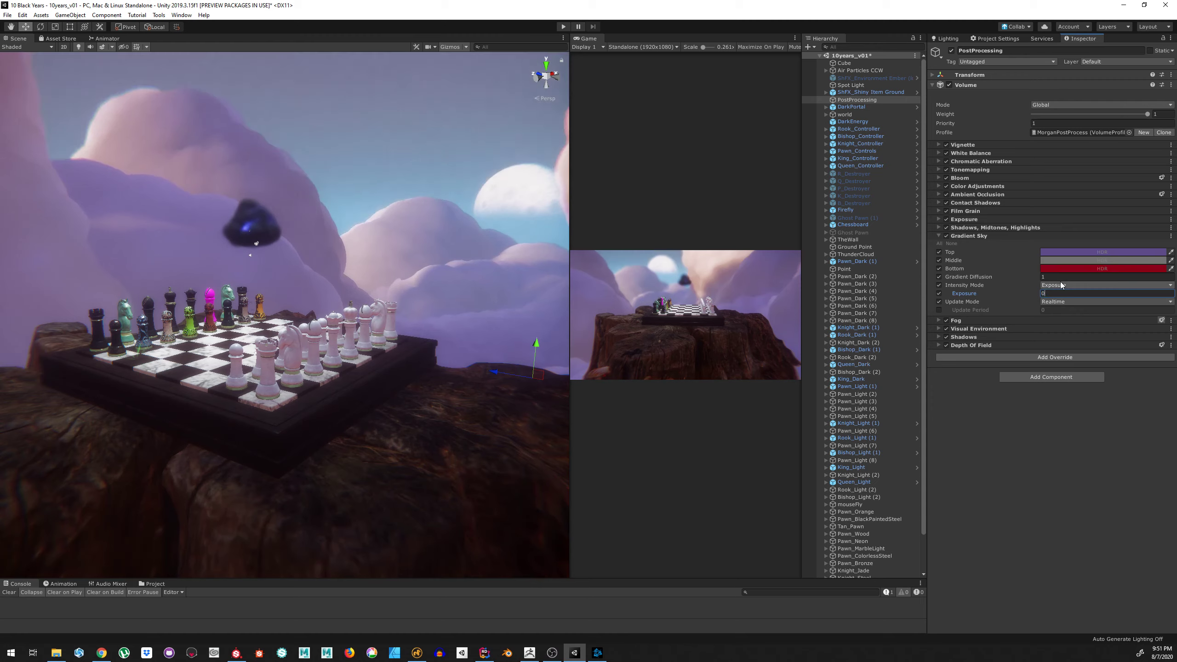
left_click_drag(268, 313, 318, 409, "alt")
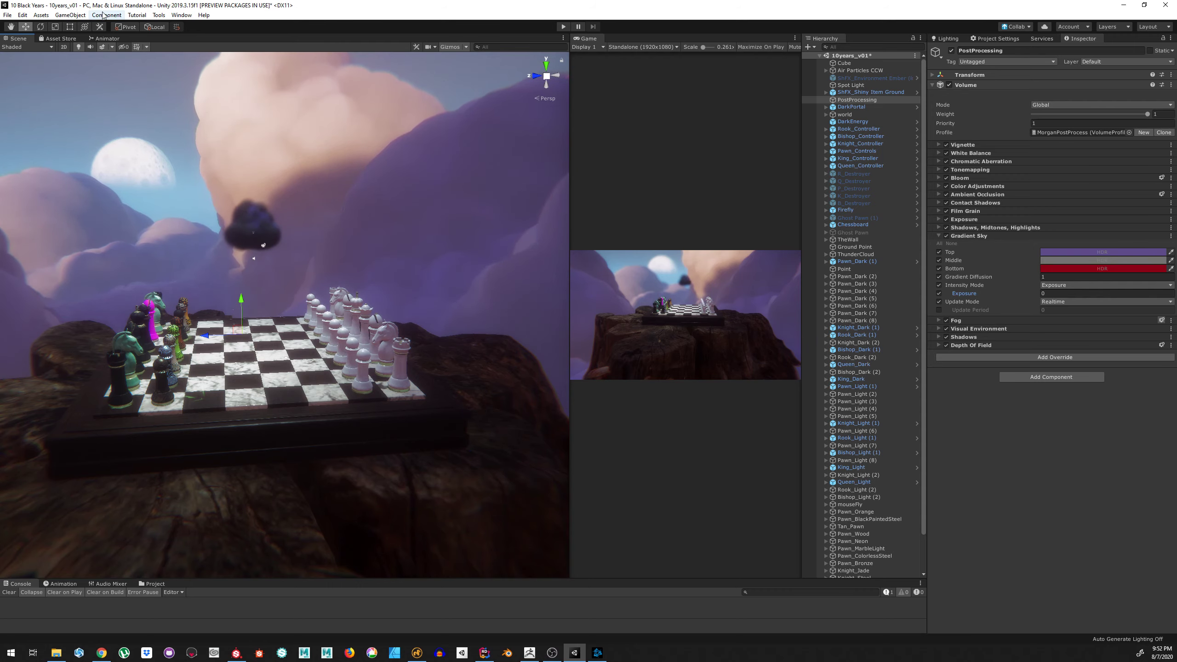
Examine the world controller's state chain in the Animator, including the World Action settings of the Intro and Delay states
left_click(106, 39)
scroll(257, 293, "down", 10)
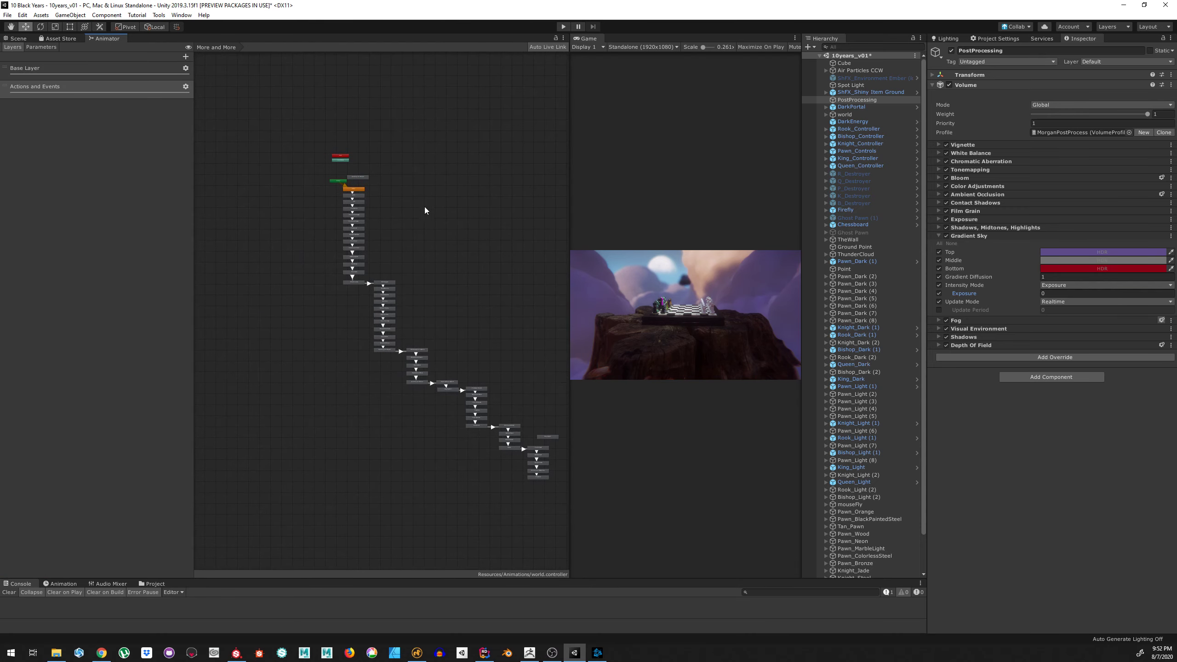
scroll(370, 250, "up", 4)
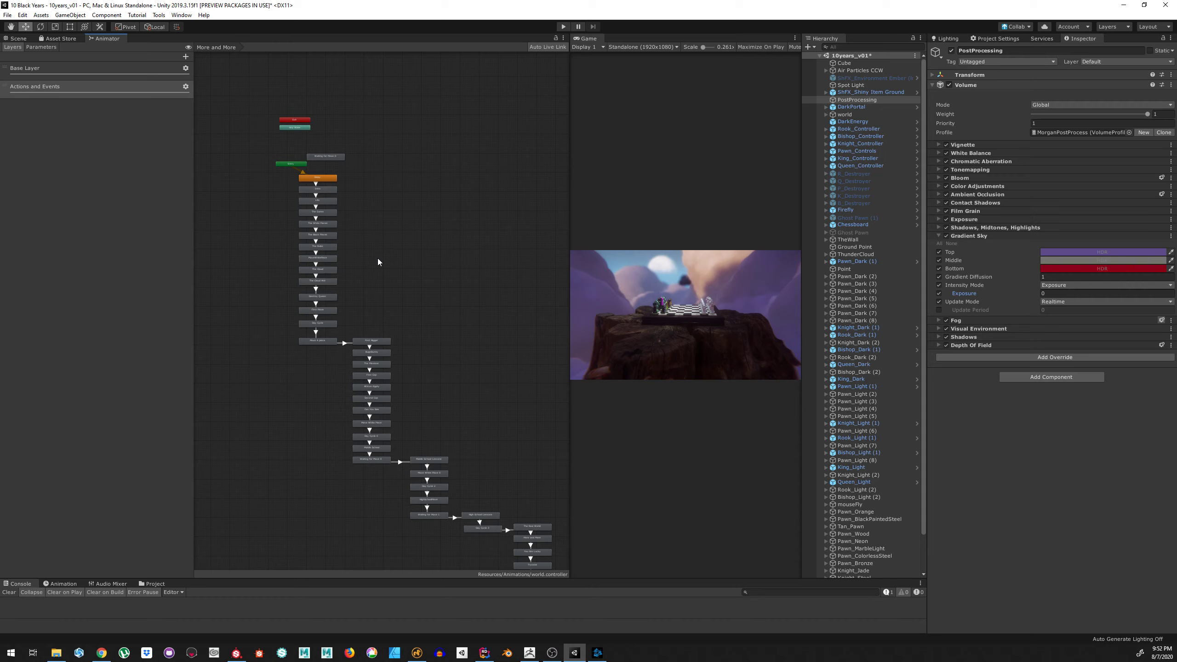
left_click(321, 191)
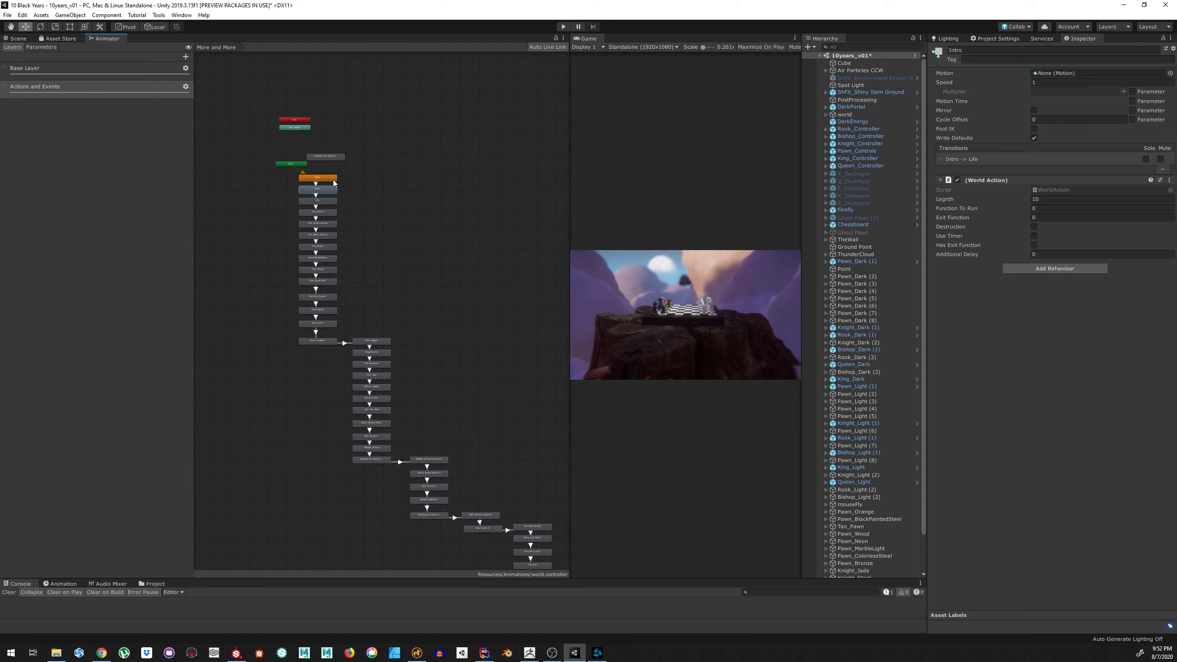
left_click(341, 184)
left_click(326, 178)
scroll(333, 184, "up", 3)
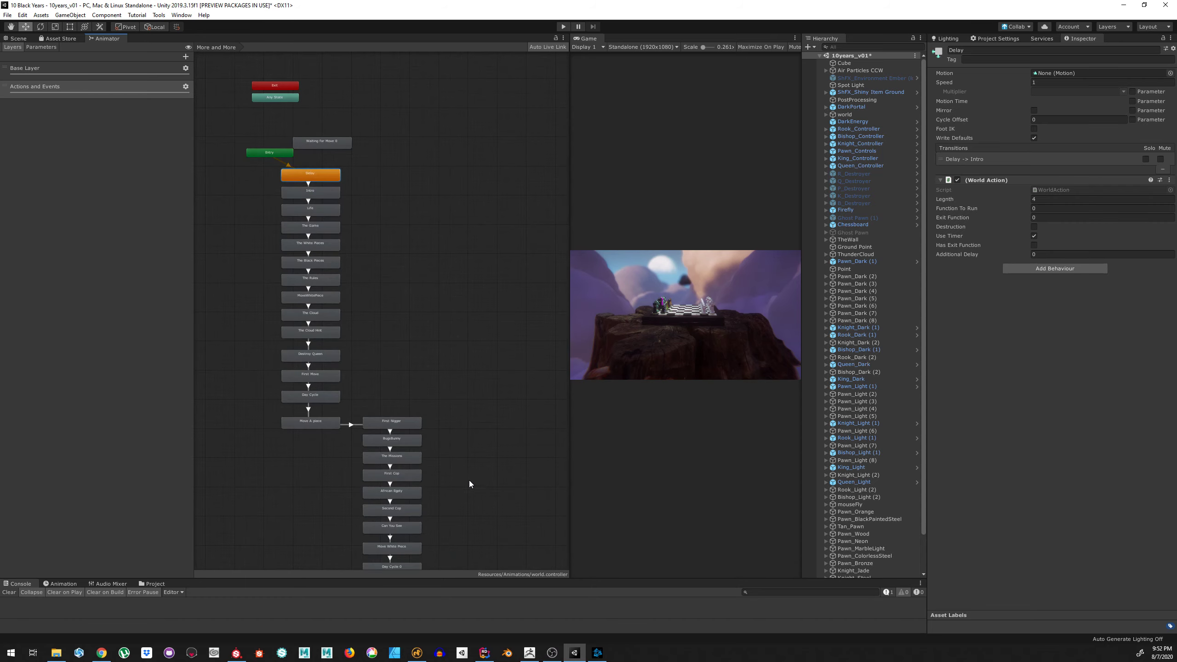
middle_click_drag(469, 481, 469, 336)
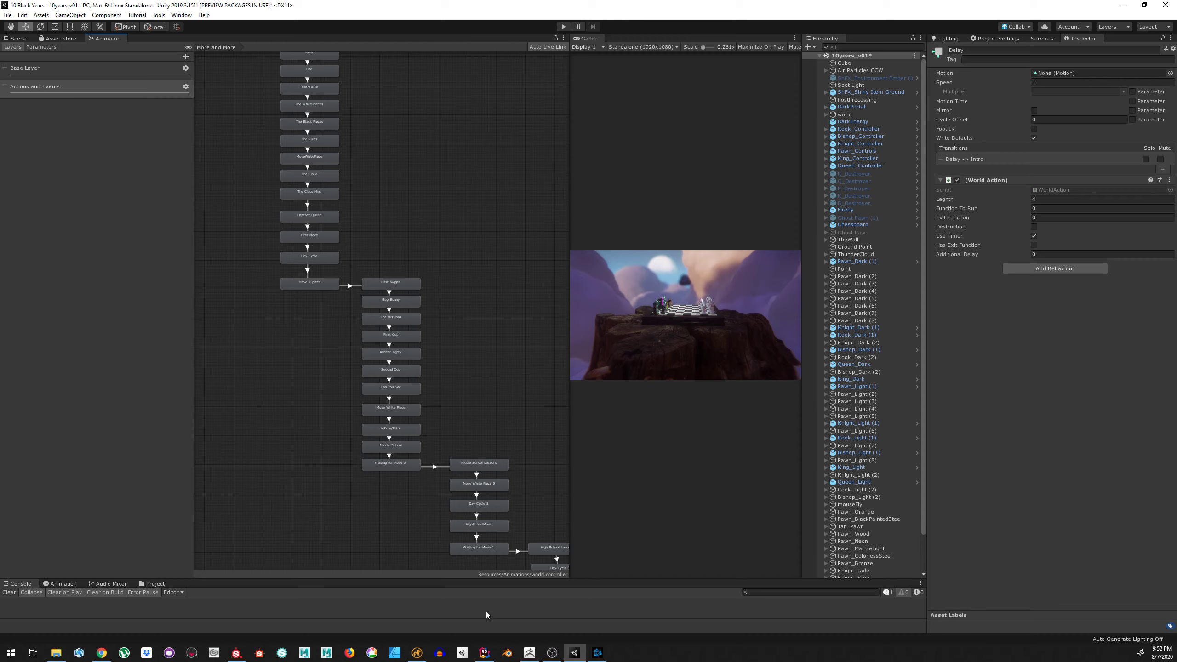
Switch to the code editor and examine the field declarations, Awake and Start methods of the RacistThunderCloudController script
left_click(486, 651)
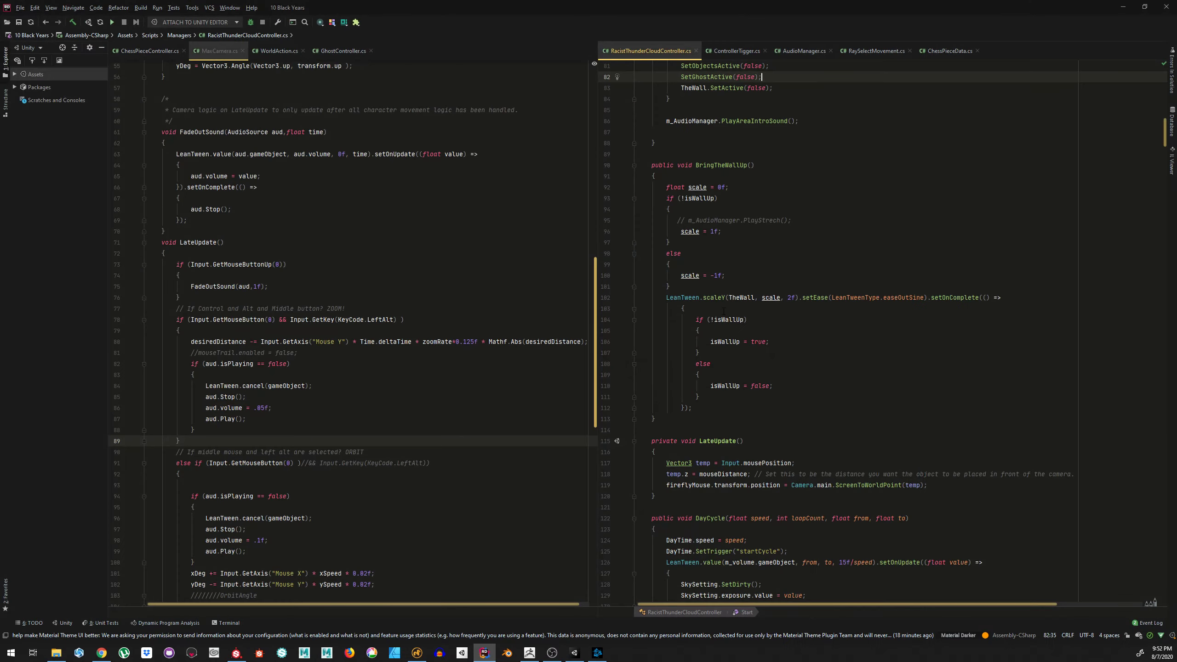
scroll(815, 471, "up", 10)
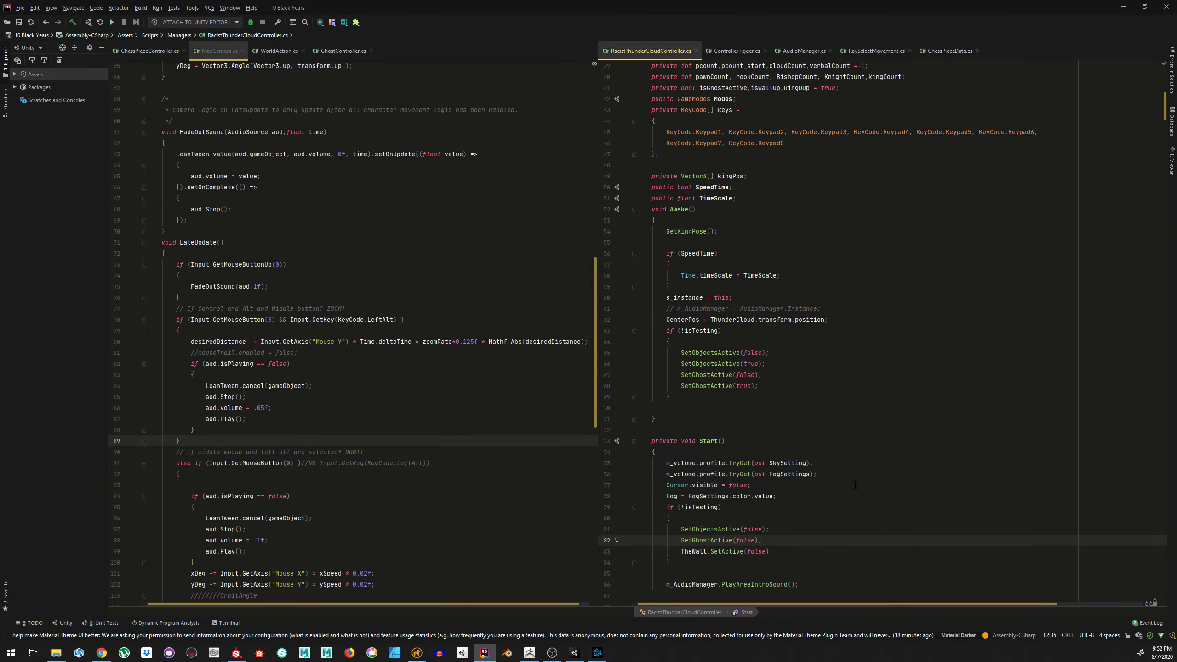
scroll(839, 519, "down", 2)
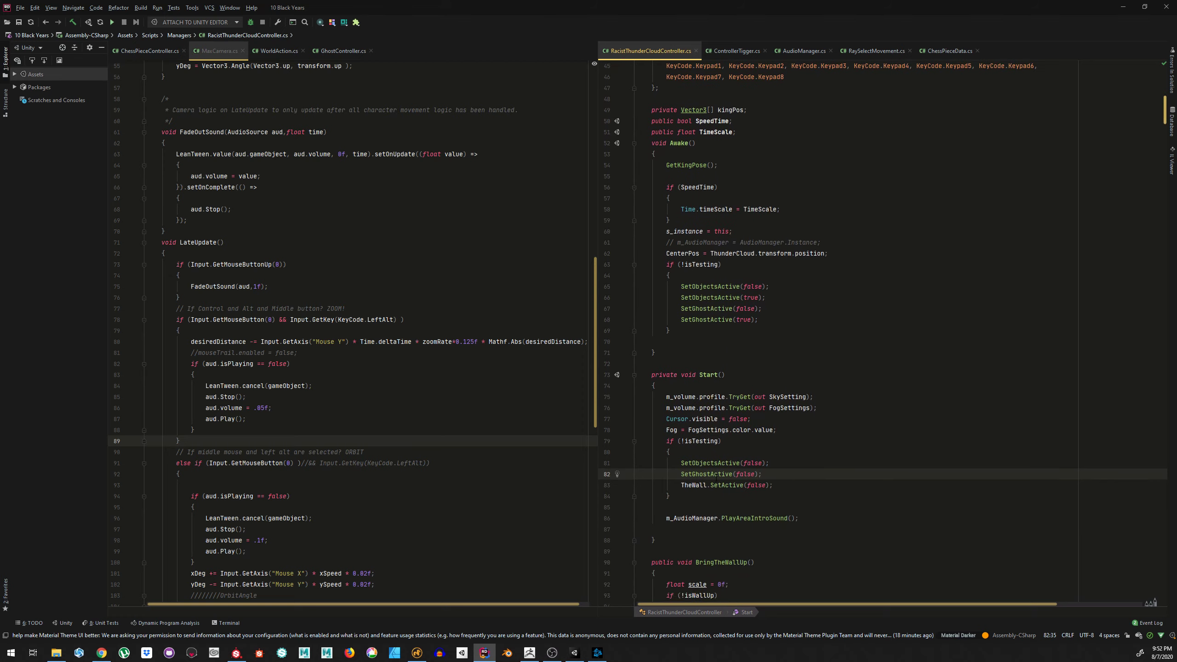
left_click(863, 407)
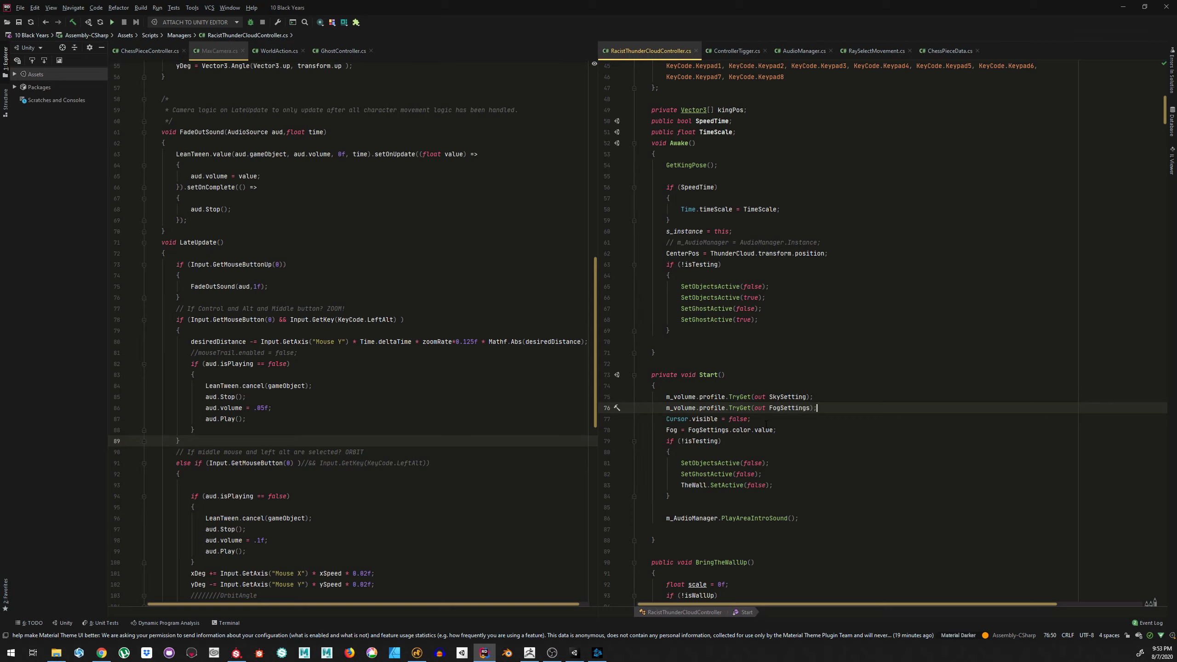
scroll(836, 523, "up", 10)
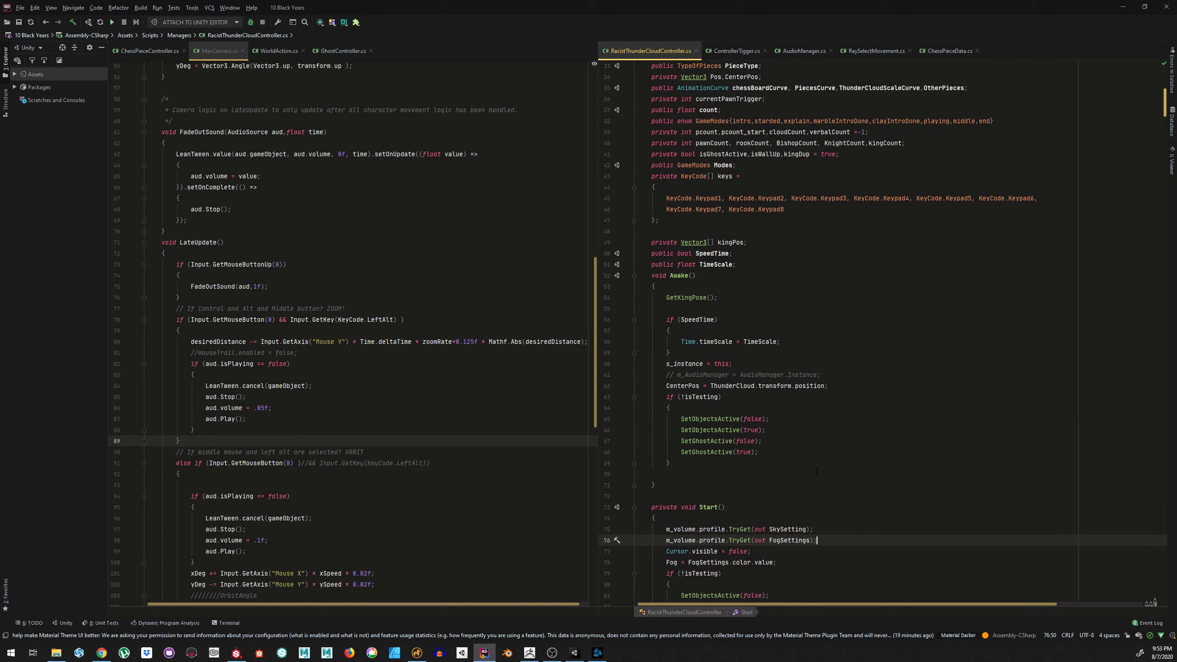
scroll(836, 523, "up", 2)
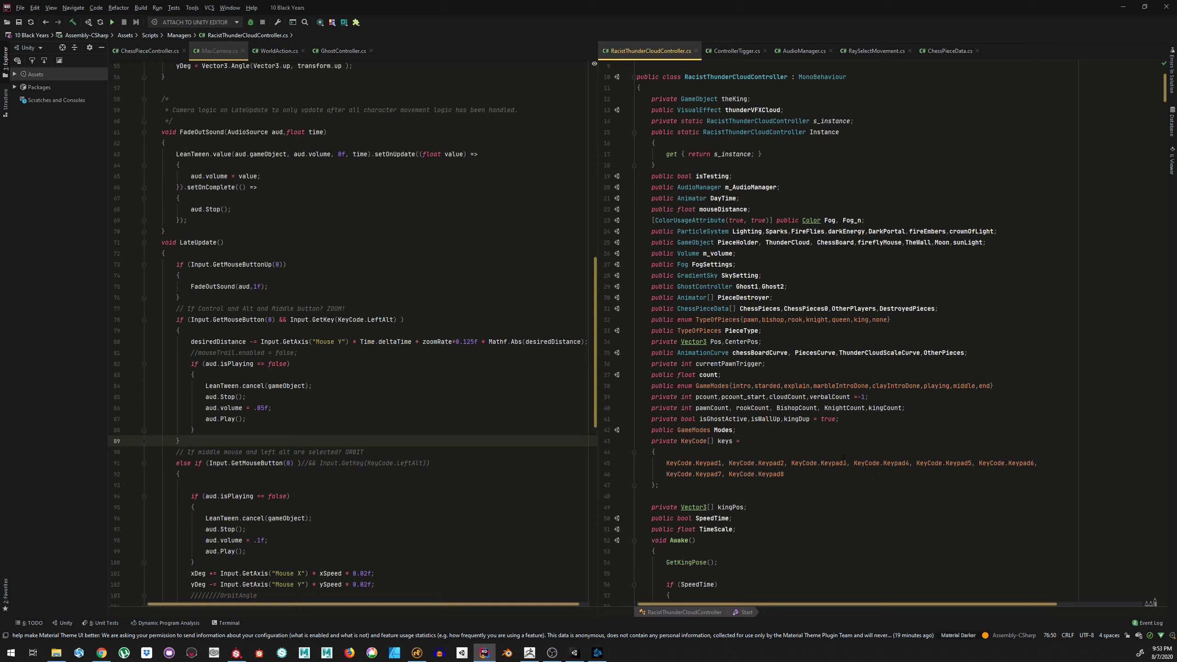
mouse_move(825, 462)
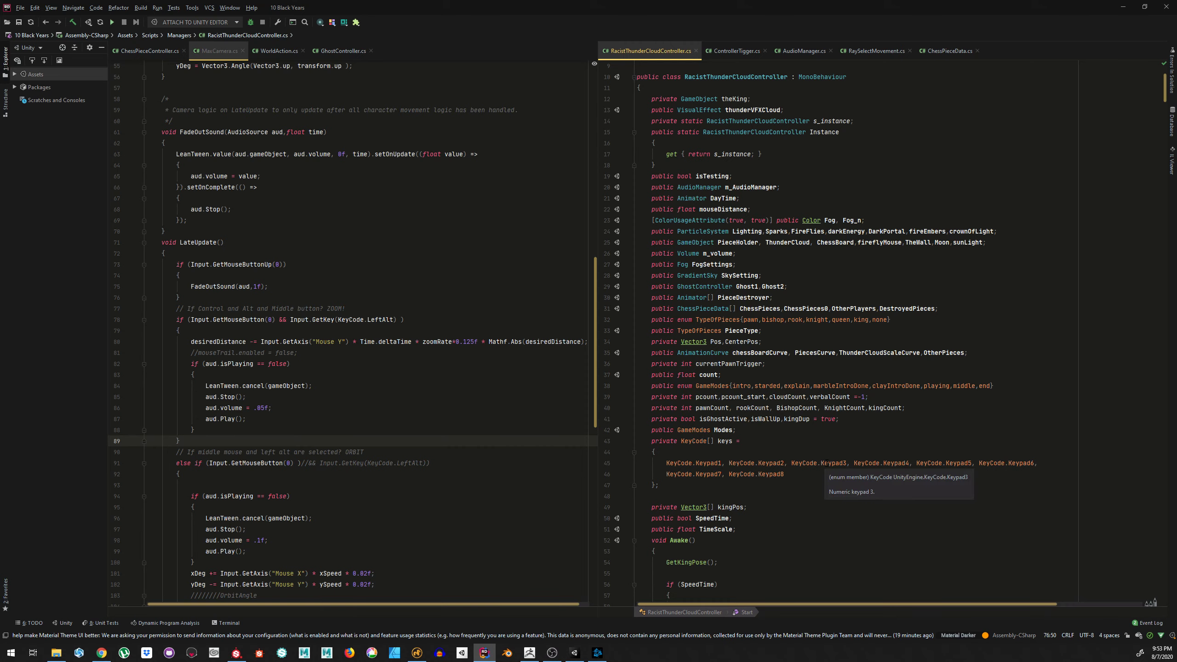
scroll(825, 463, "down", 5)
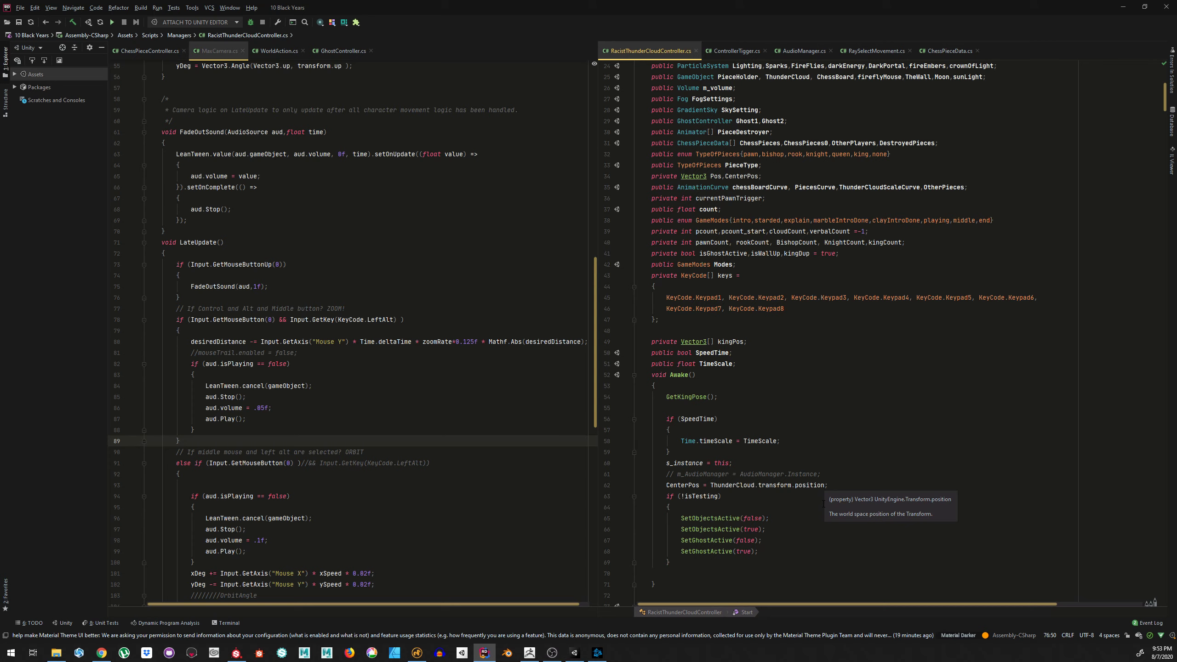
scroll(823, 504, "down", 4)
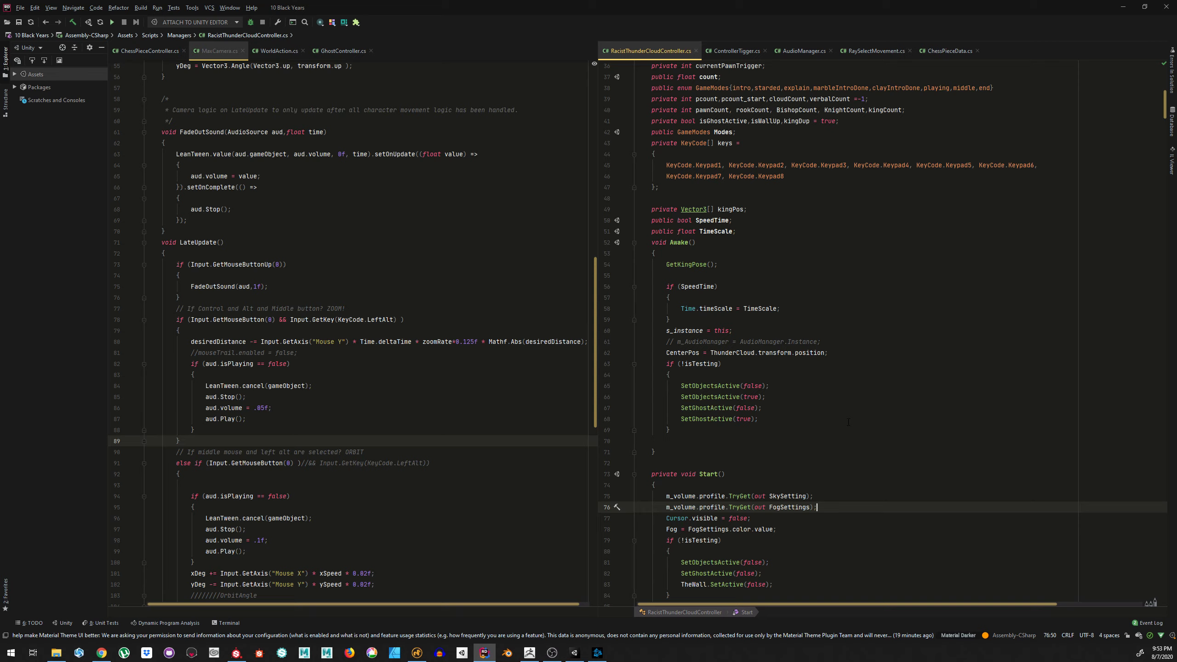
scroll(836, 441, "down", 8)
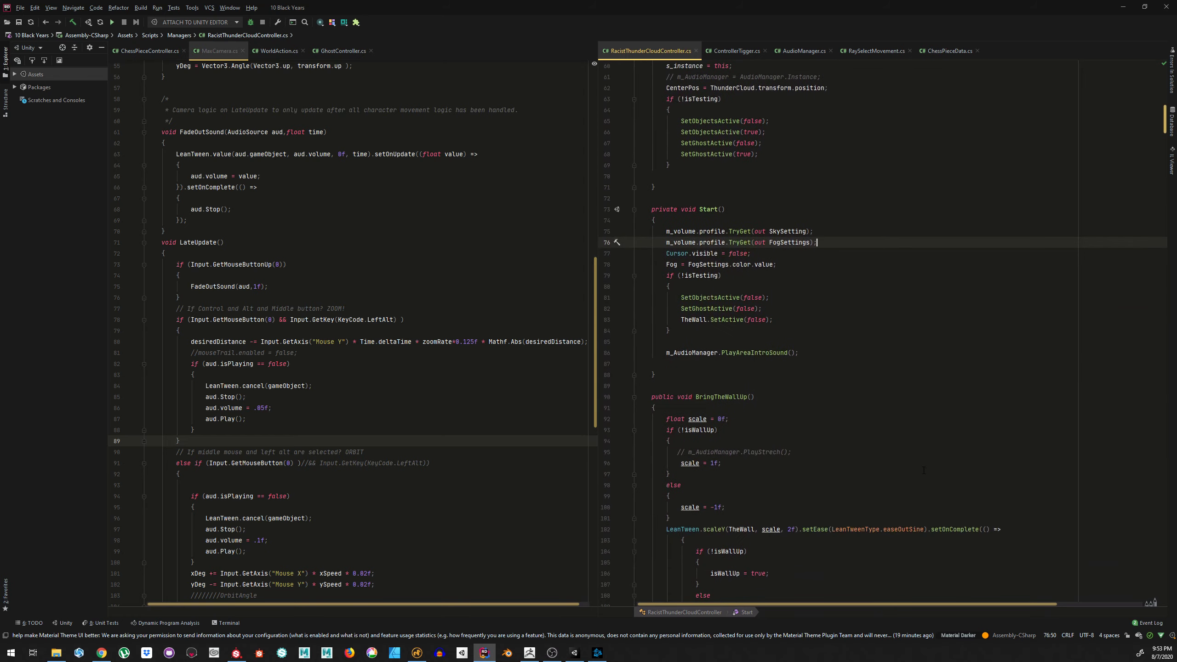
scroll(909, 521, "down", 7)
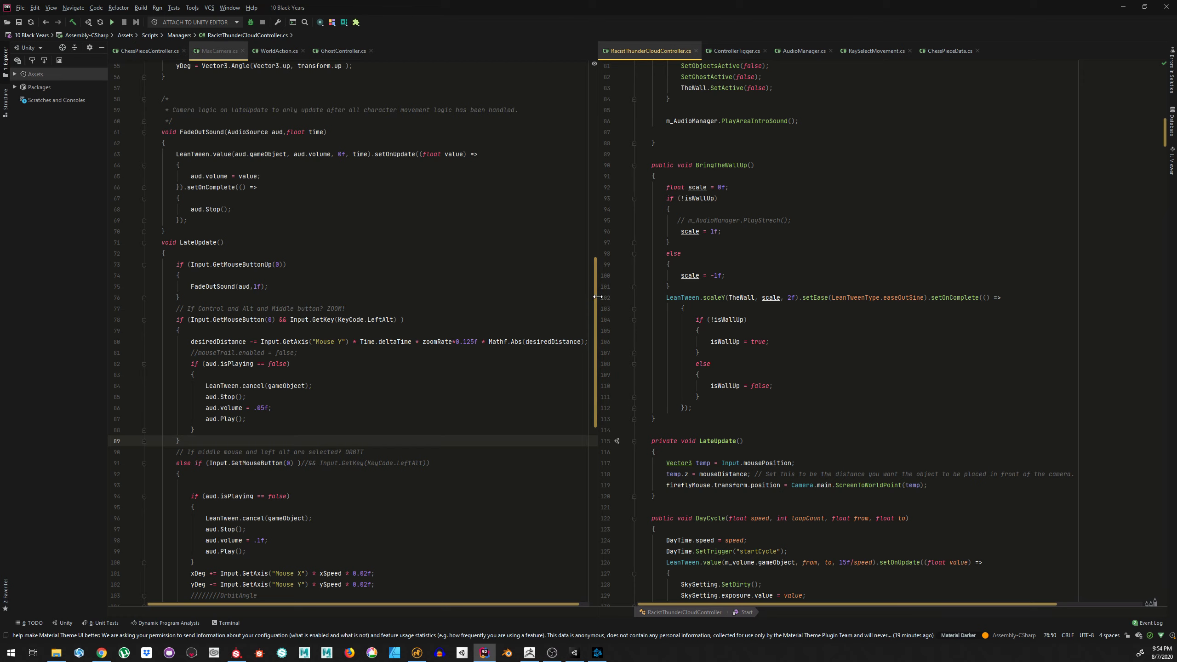
Widen the RacistThunderCloudController pane and read its methods from BringTheWallUp to MarbelPeicesAppear, plus the orbit and pan code in the camera script
left_click_drag(598, 298, 732, 412)
left_click(732, 412)
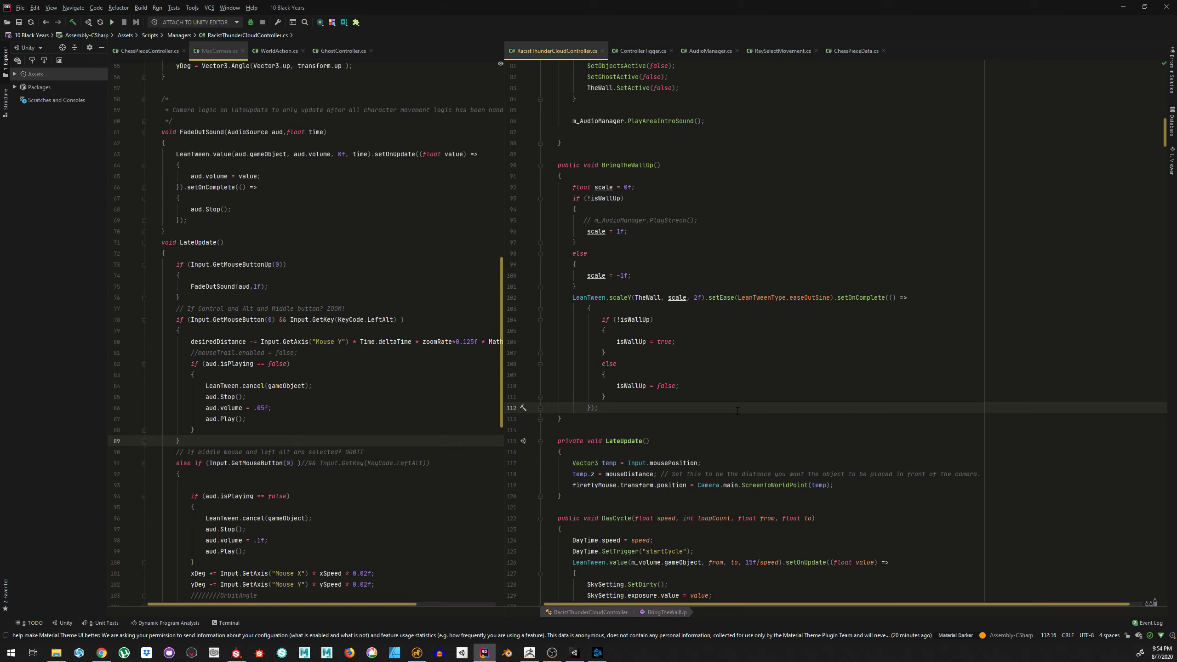
scroll(734, 399, "down", 3)
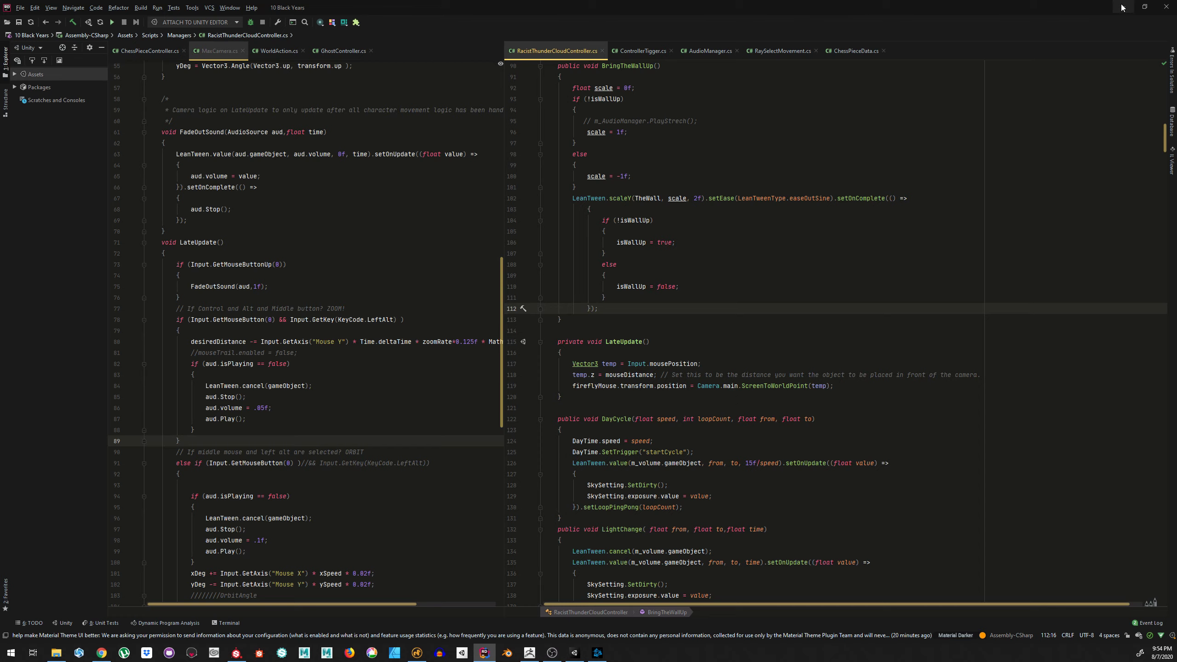
scroll(267, 280, "down", 9)
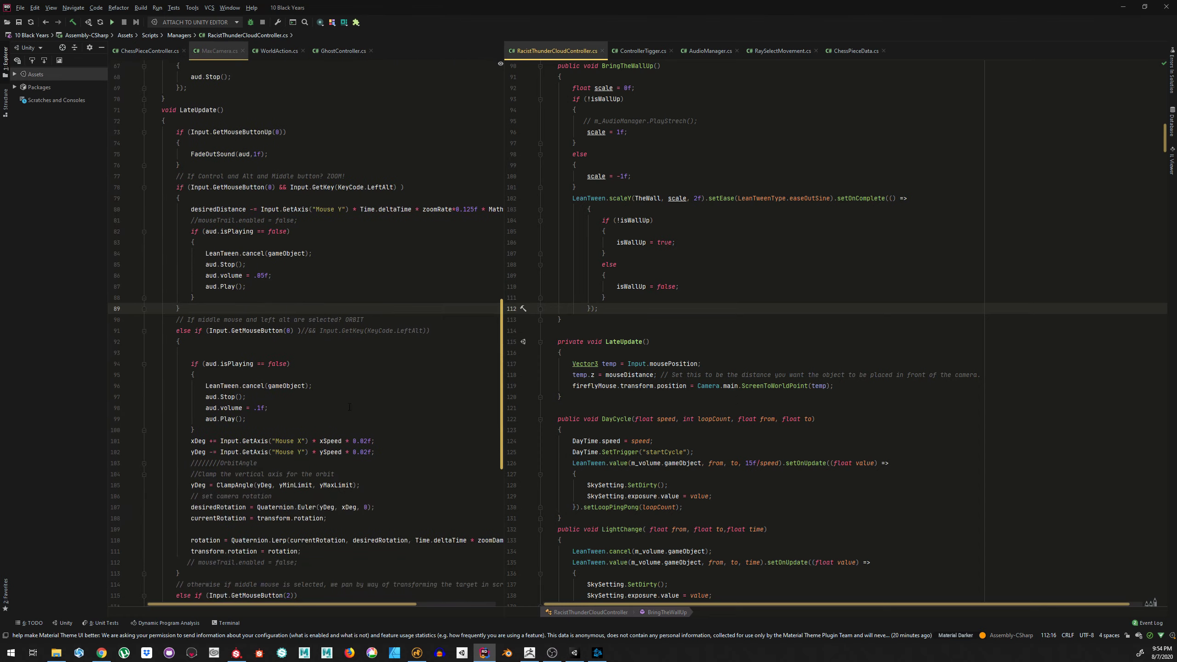
scroll(736, 475, "down", 10)
scroll(737, 475, "down", 8)
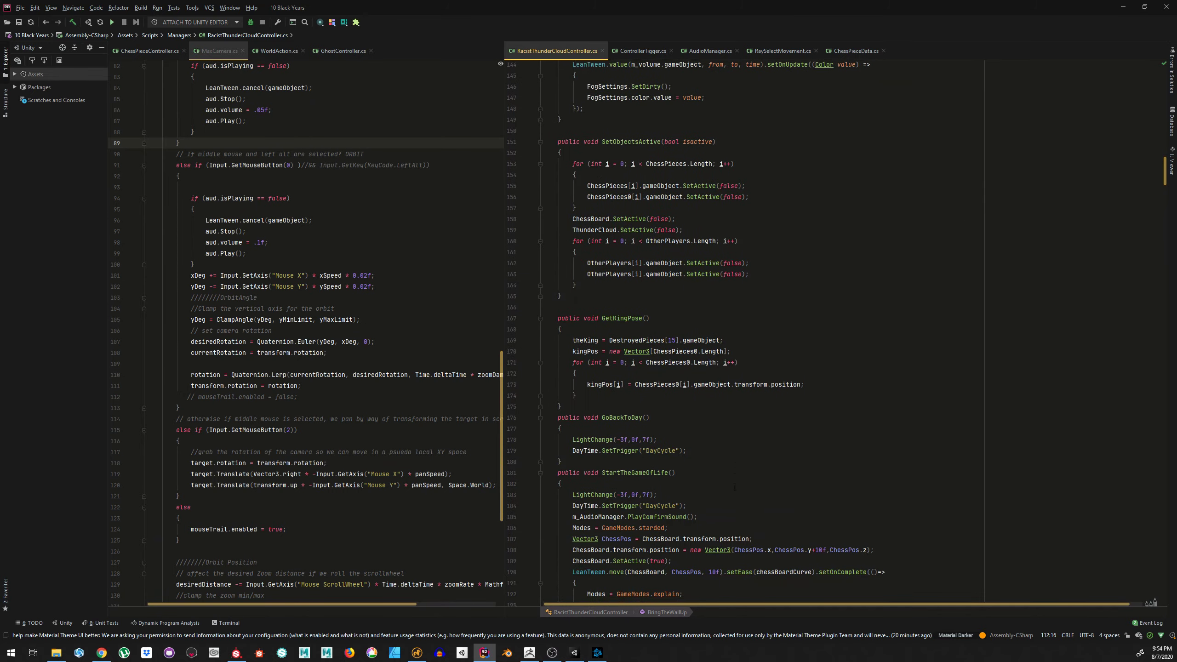
scroll(732, 505, "down", 5)
scroll(737, 497, "down", 13)
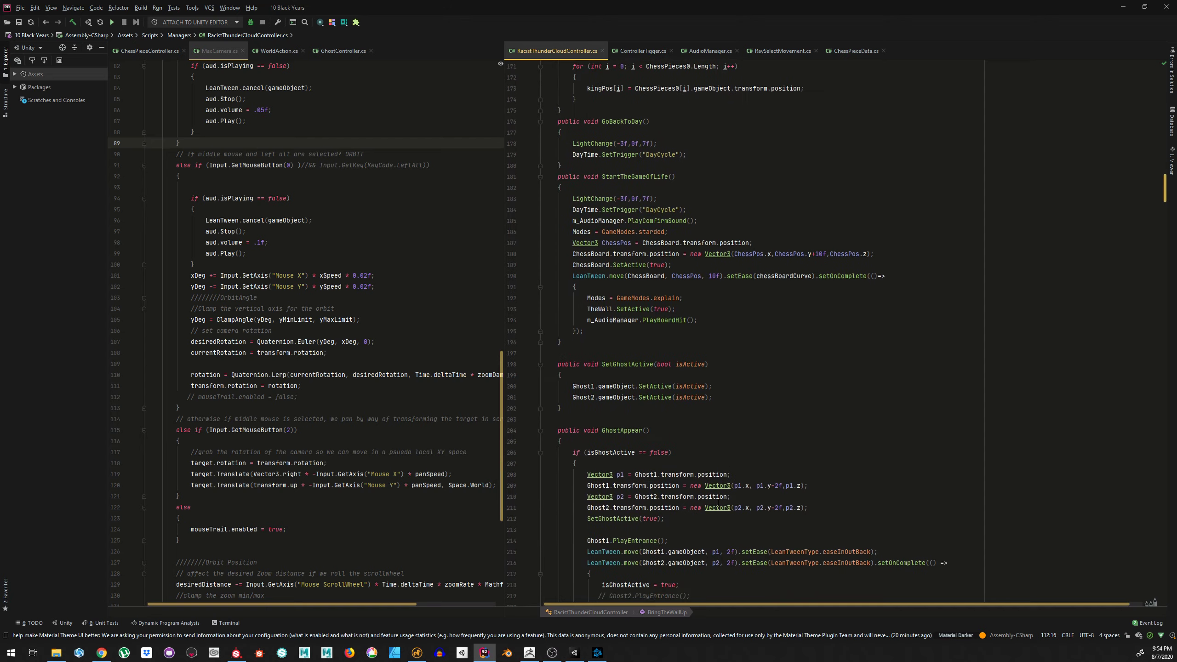
scroll(720, 495, "down", 5)
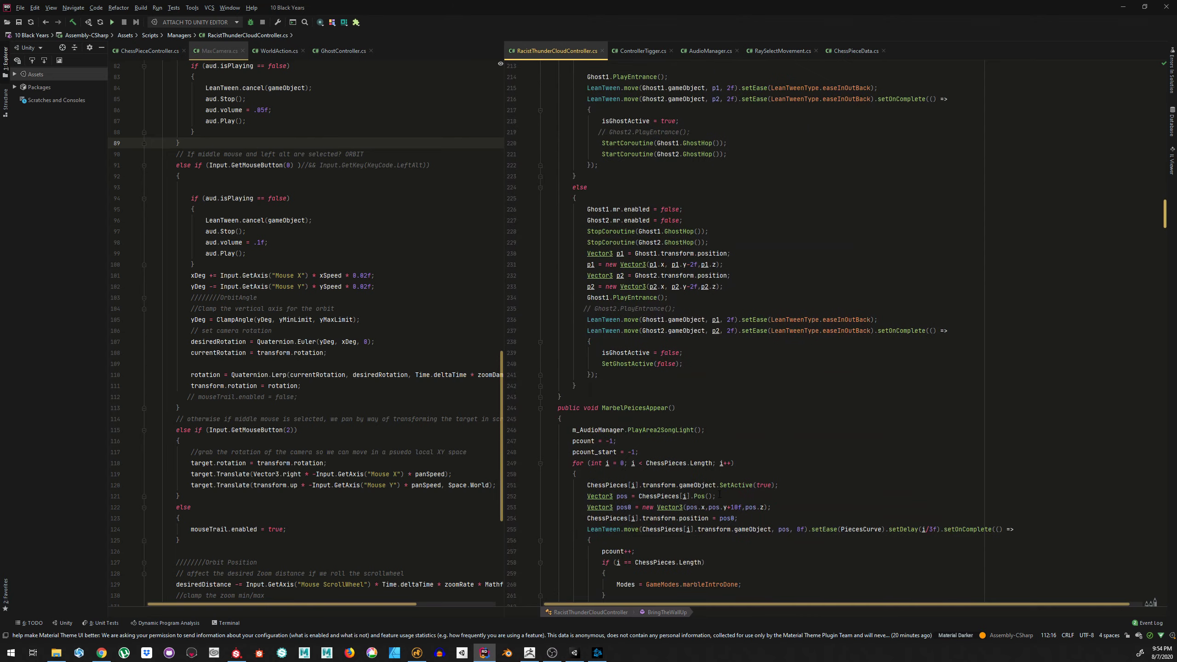
Read the OtherPiecesAppear, ReturnOtherPiecesAppear and ClayPeicesAppear methods of the RacistThunderCloudController script
scroll(724, 492, "down", 15)
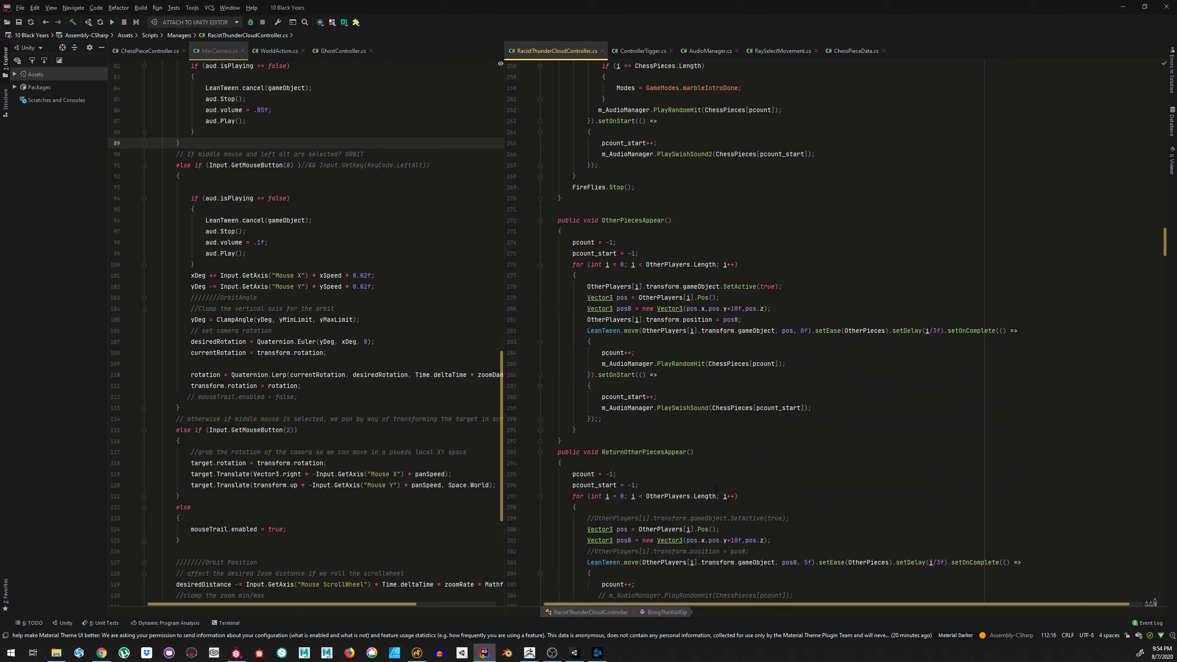
scroll(867, 568, "down", 5)
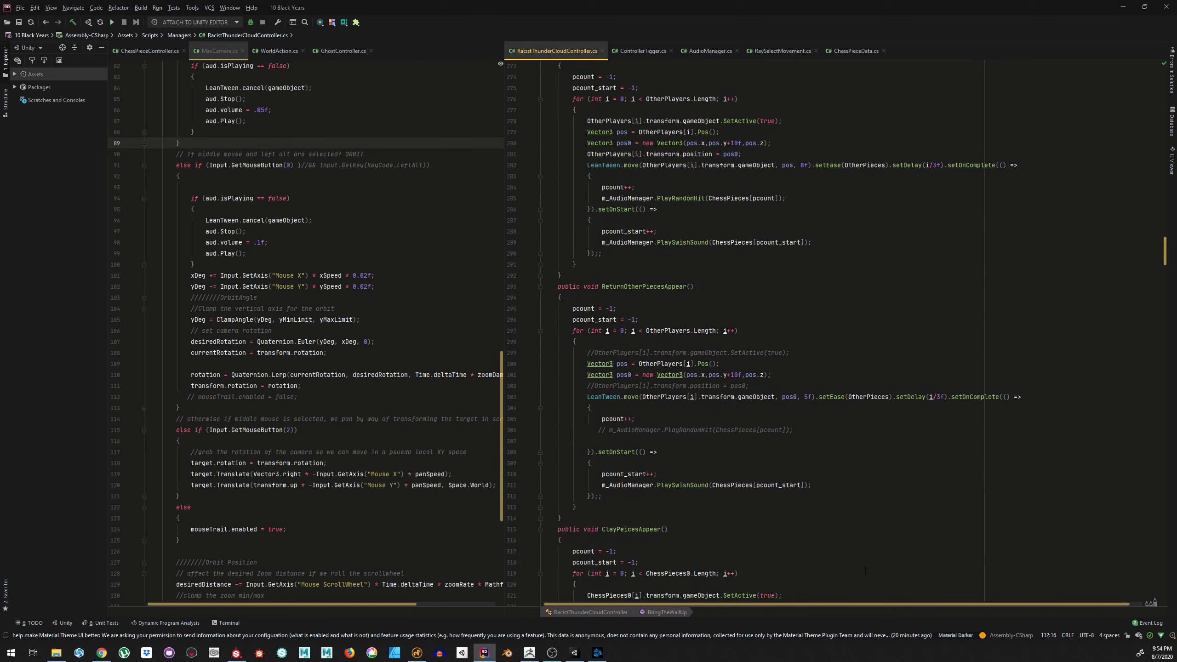
scroll(865, 570, "down", 5)
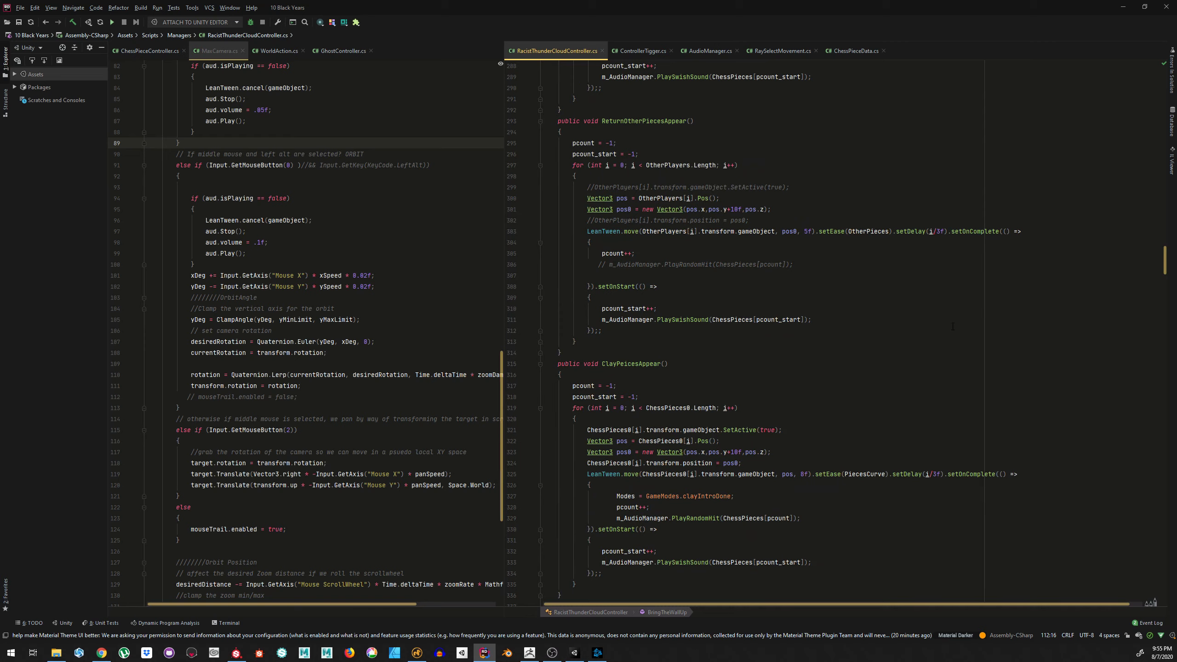
Switch back to Unity's Scene view, select Rook_Controller and inspect its box colliders around the chessboard
left_click(1124, 8)
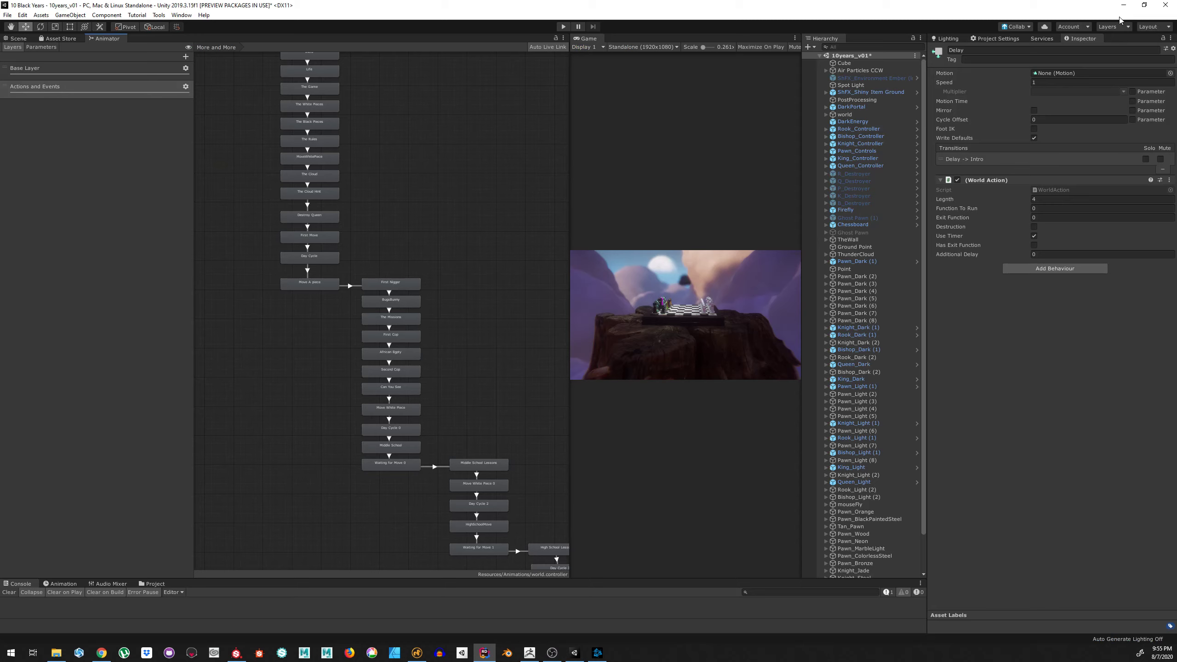
left_click(18, 39)
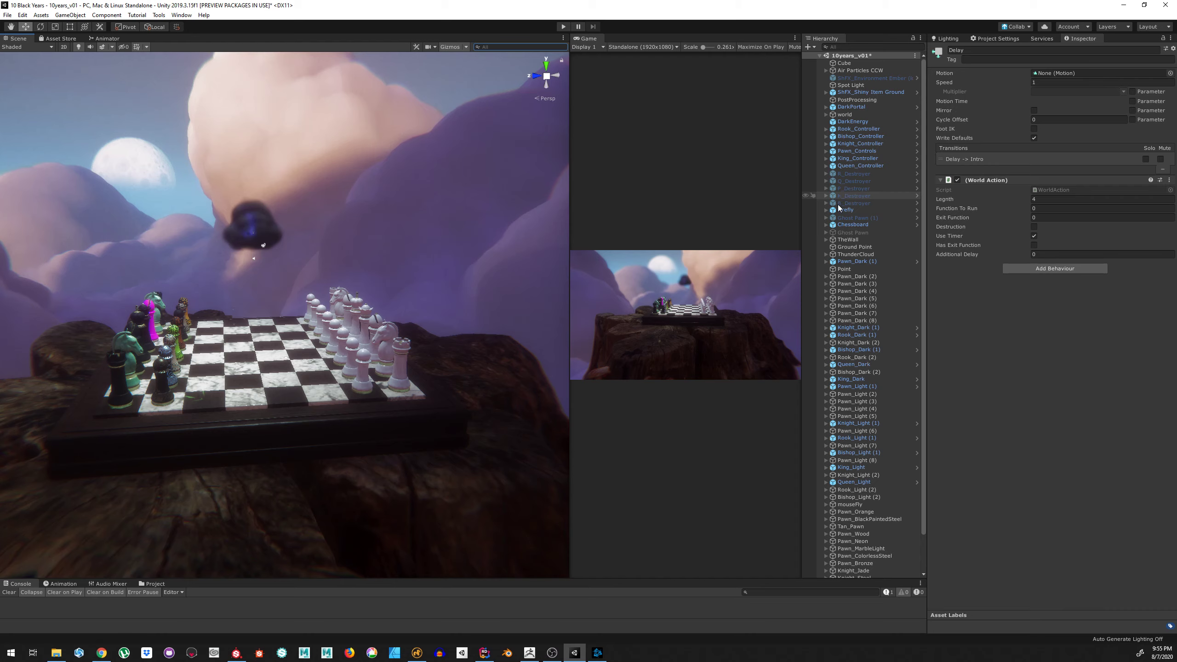
left_click(844, 130)
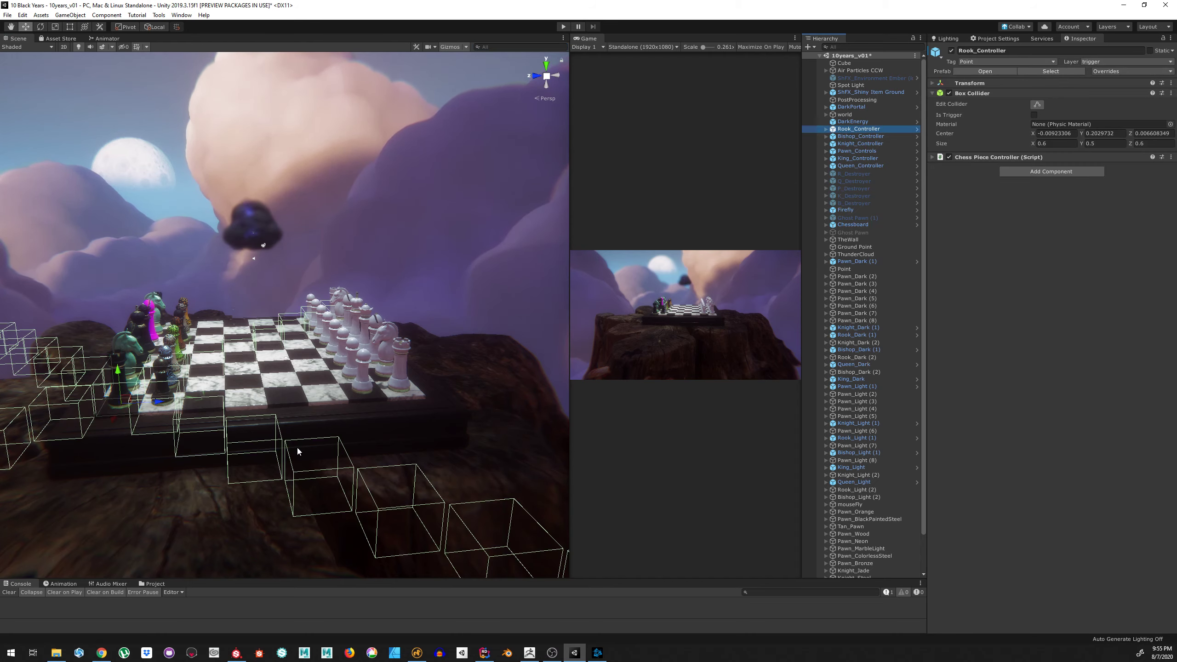
scroll(295, 441, "down", 3)
left_click_drag(377, 283, 371, 449, "alt")
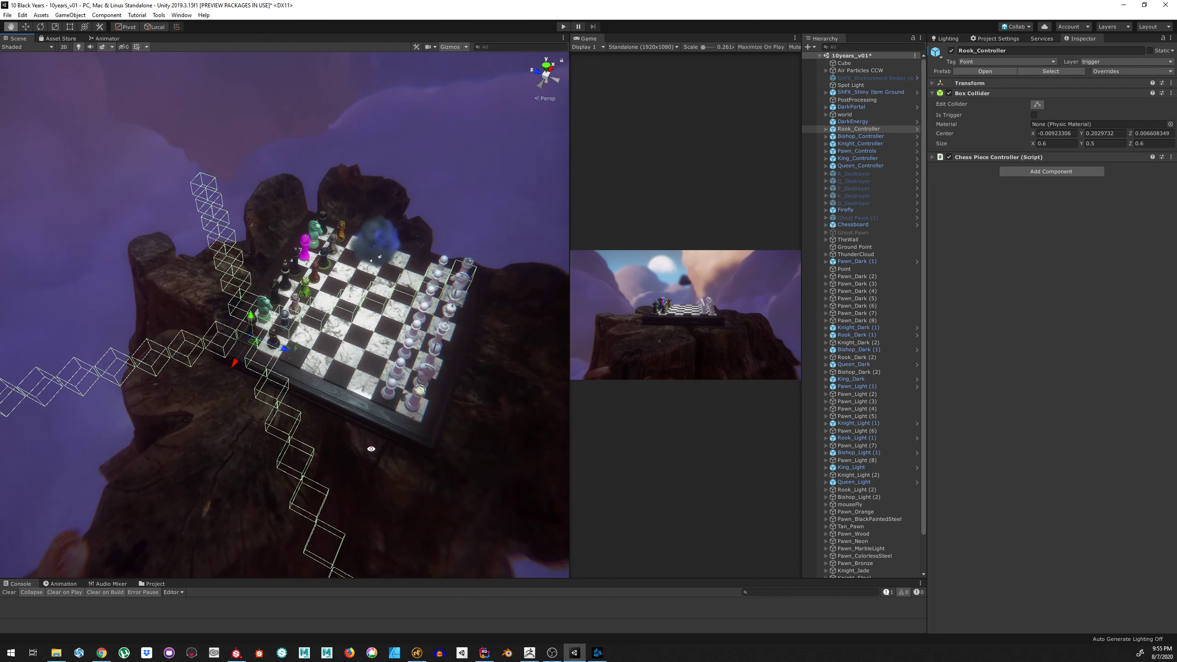
scroll(366, 294, "up", 2)
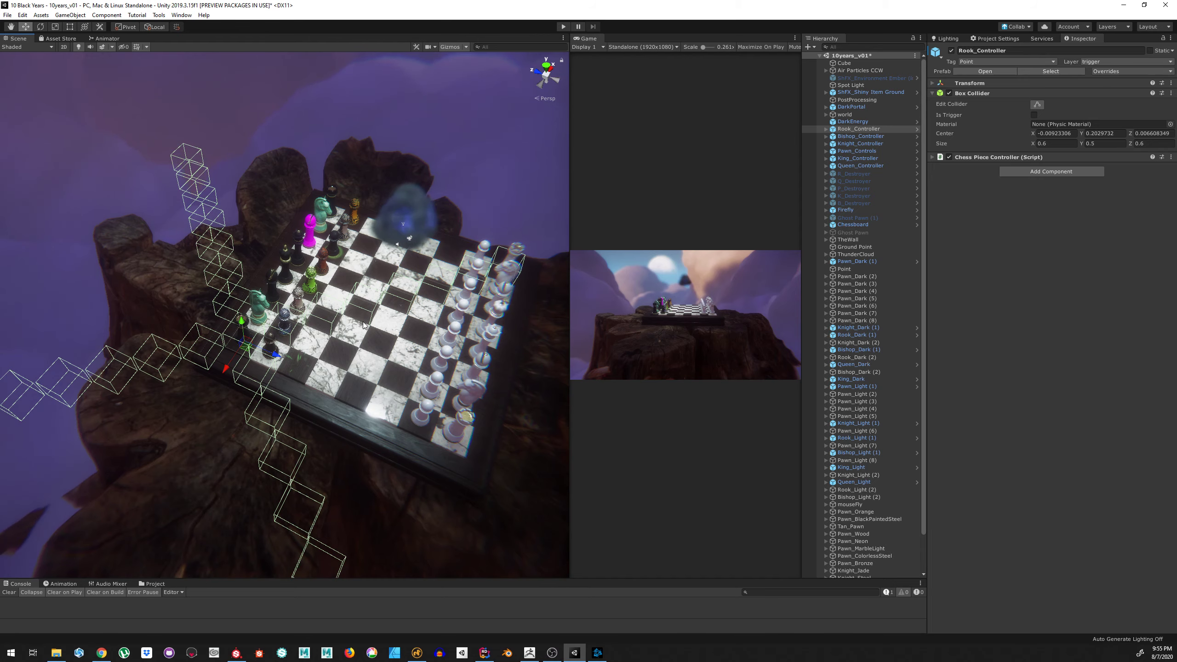
scroll(363, 324, "down", 5)
left_click_drag(363, 325, 420, 257, "alt")
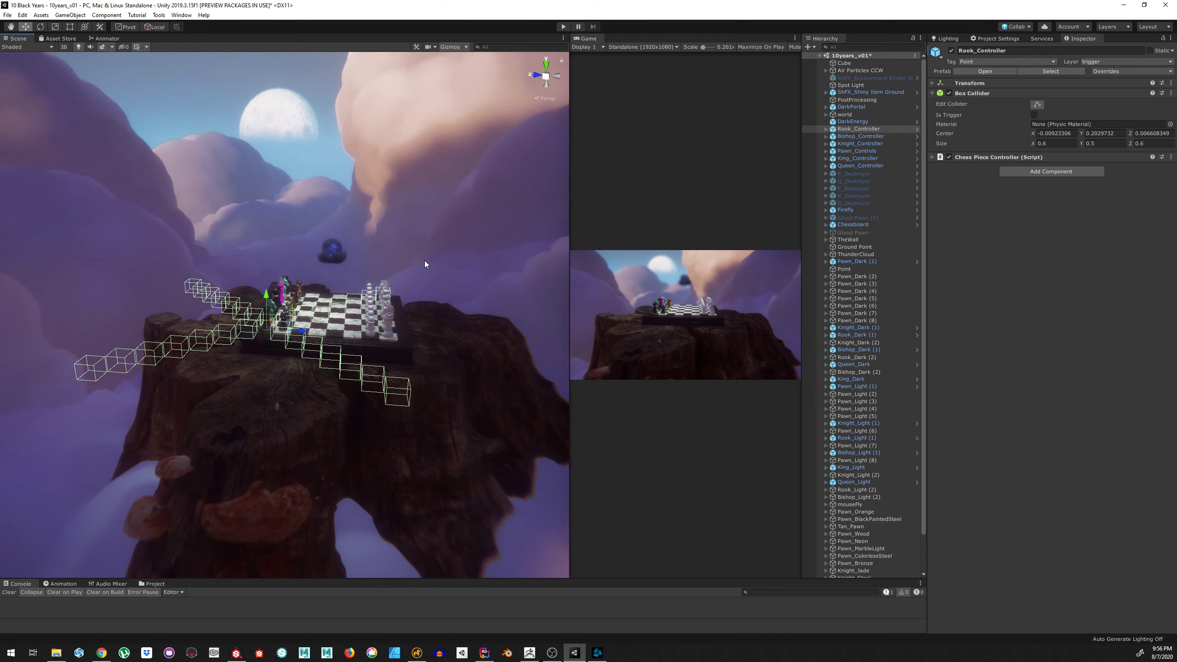
Examine the floating tree-stump island and the cloud terrain surrounding the chessboard from several angles and distances
scroll(489, 230, "down", 5)
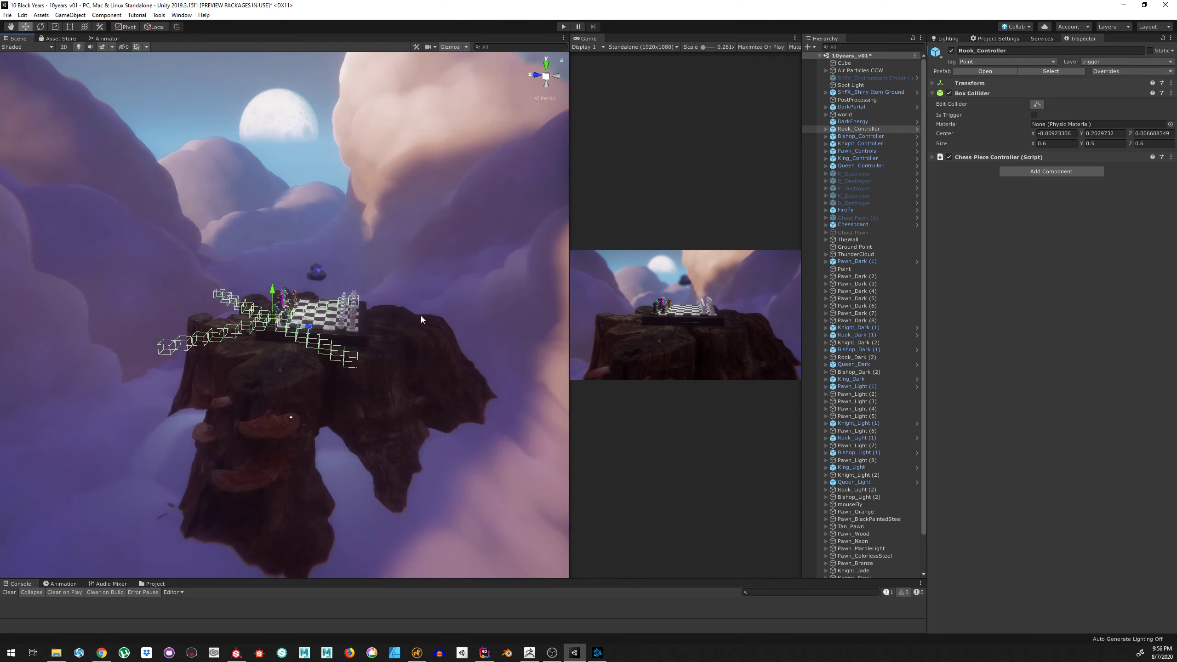
scroll(395, 345, "up", 2)
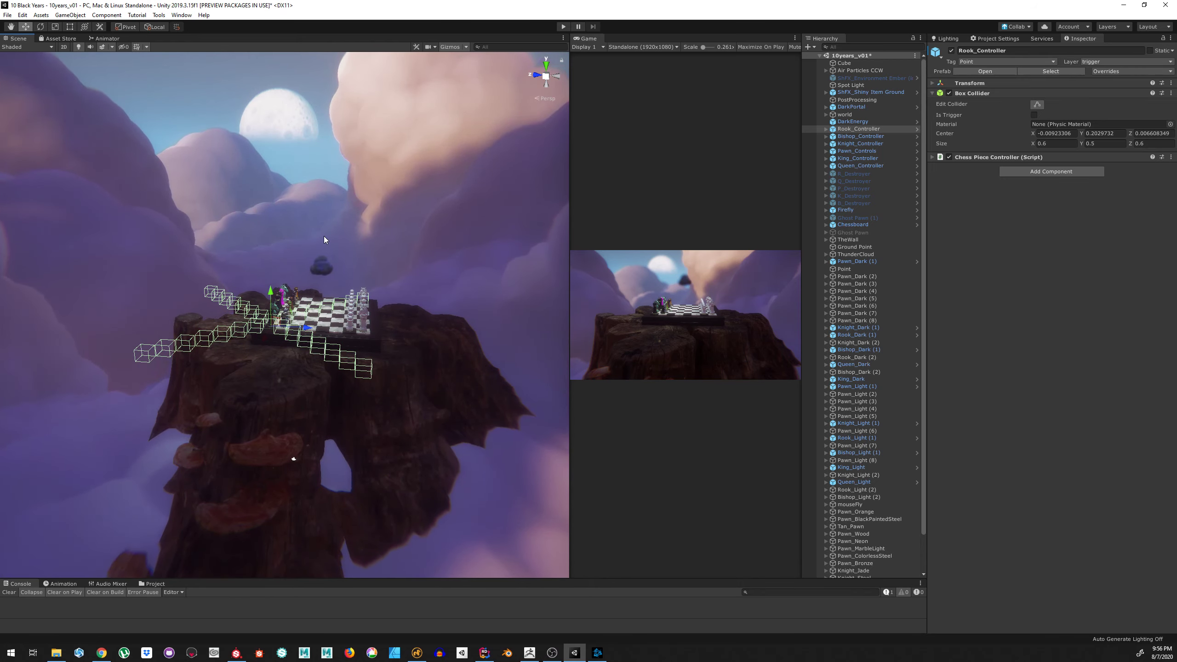
scroll(394, 200, "up", 3)
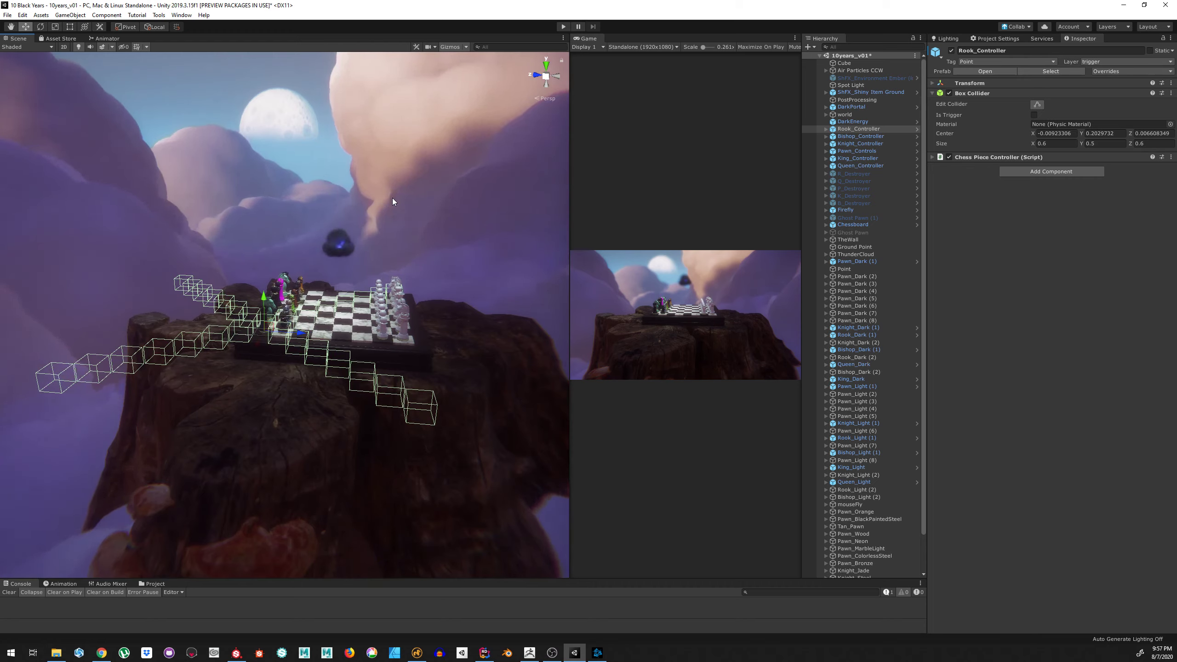
left_click_drag(473, 211, 413, 223, "alt")
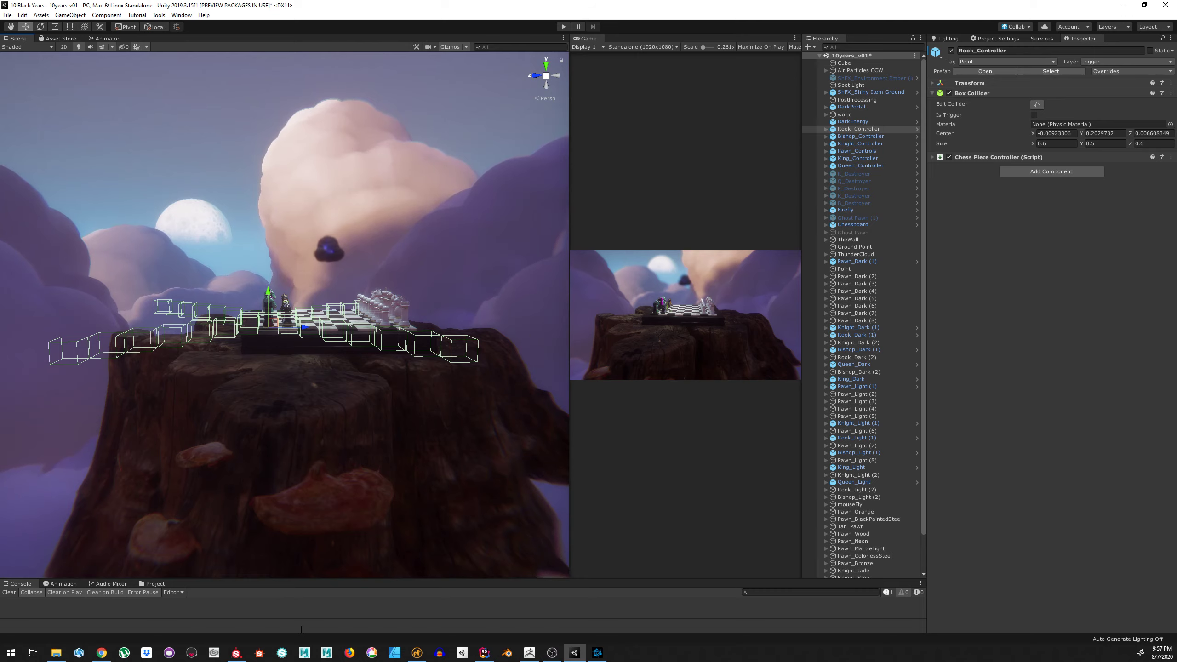
scroll(319, 379, "down", 3)
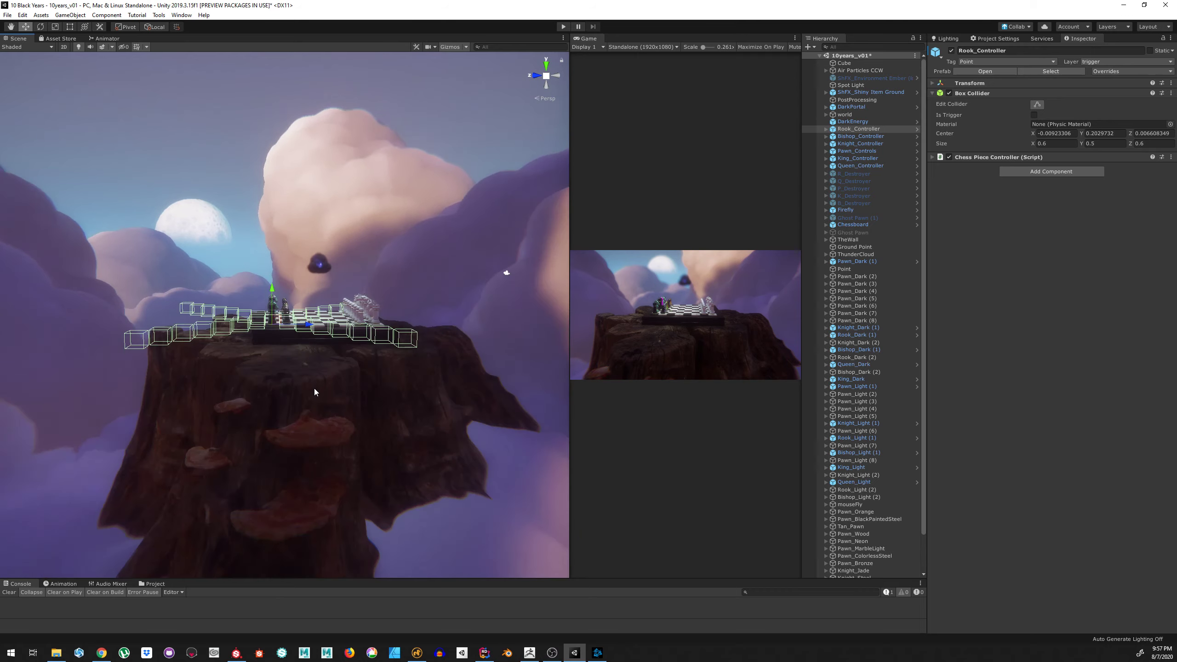
scroll(315, 392, "down", 6)
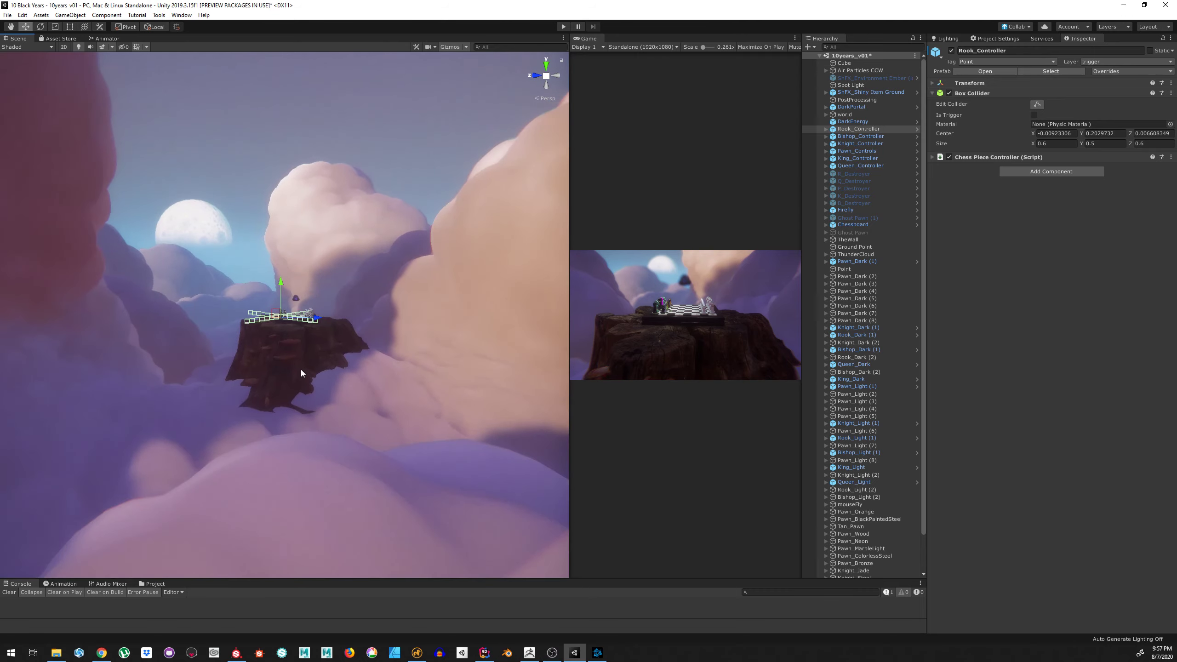
left_click_drag(491, 316, 354, 355, "alt")
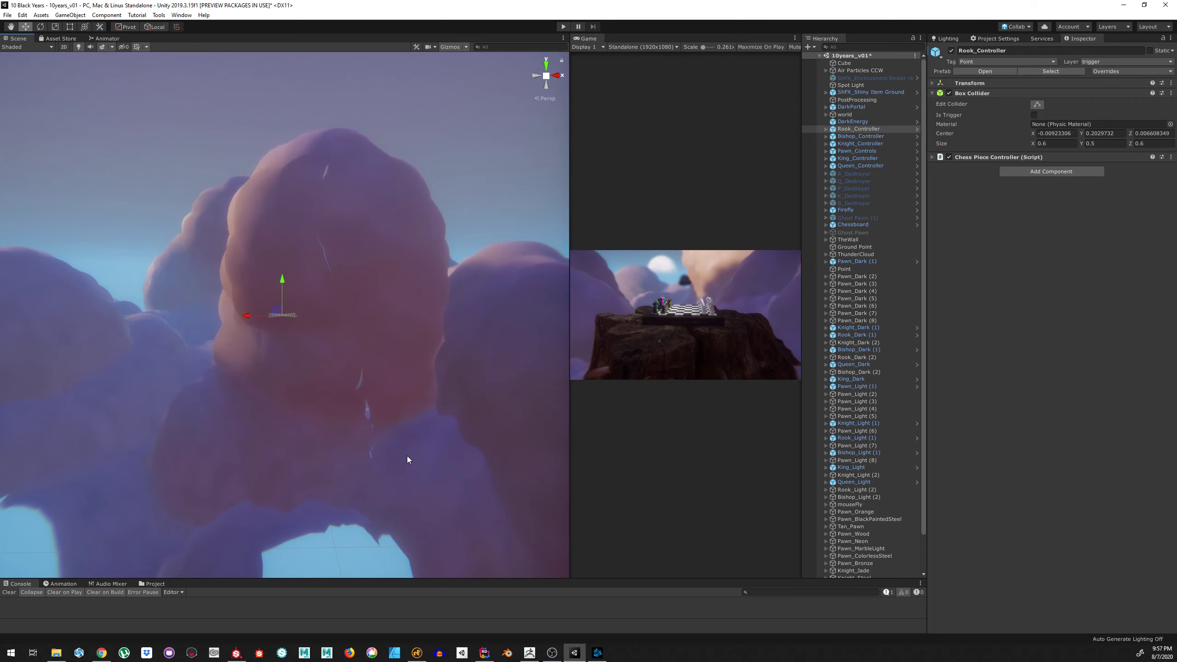
left_click_drag(406, 456, 343, 291, "alt")
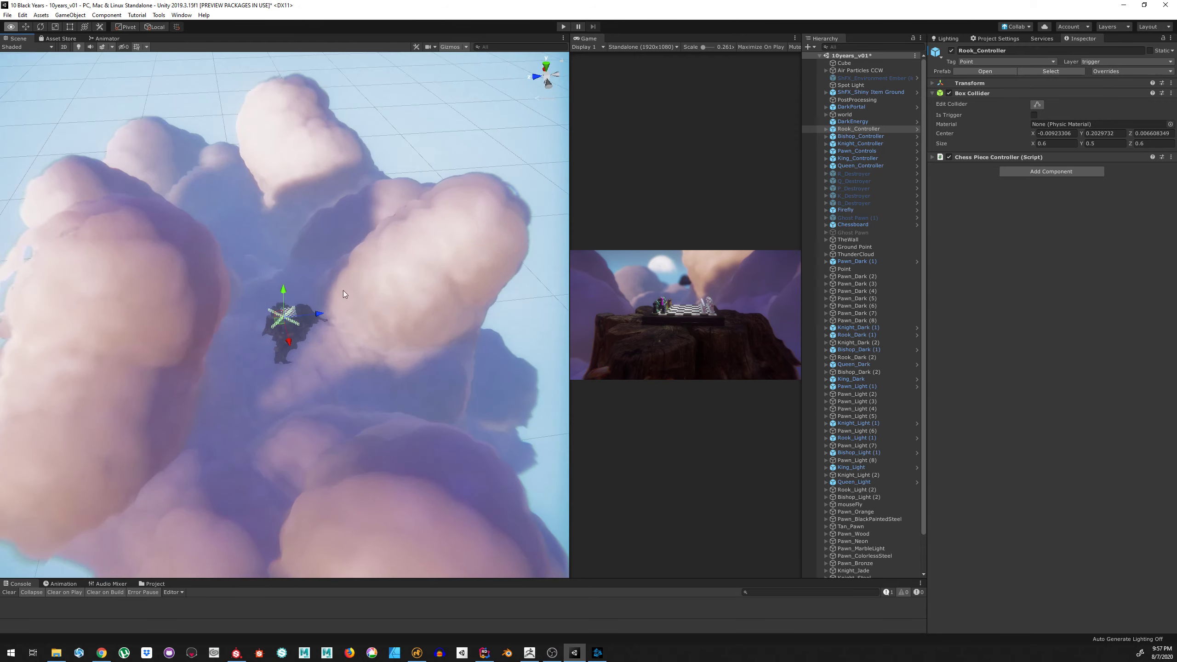
scroll(350, 372, "up", 8)
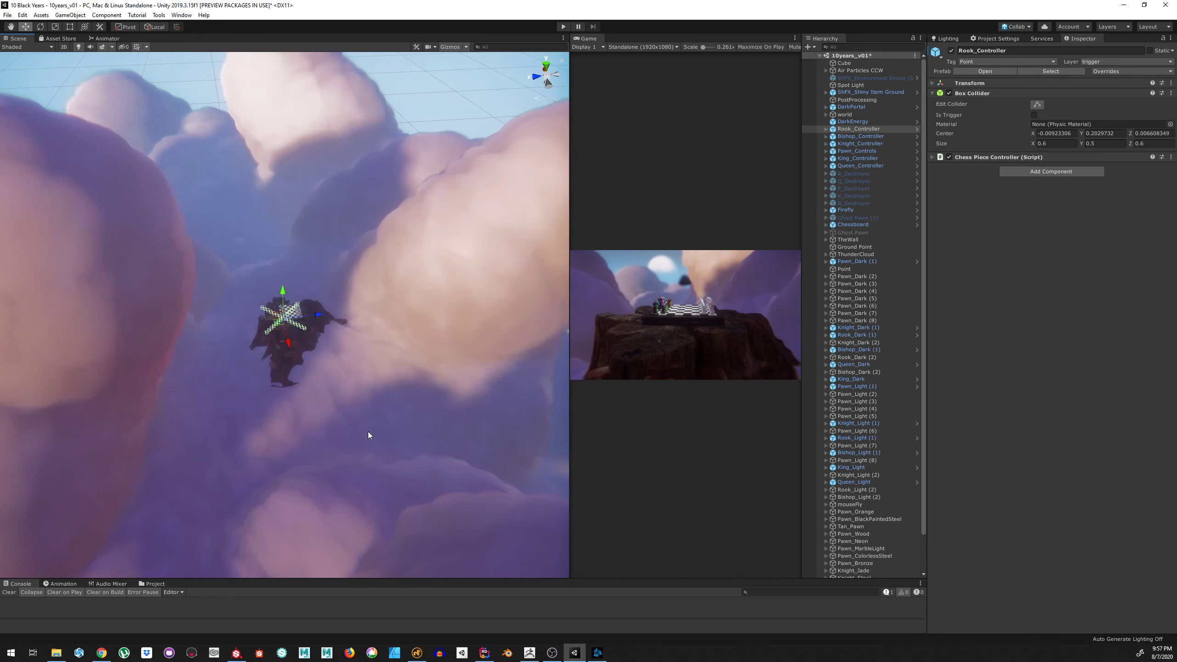
scroll(368, 422, "up", 3)
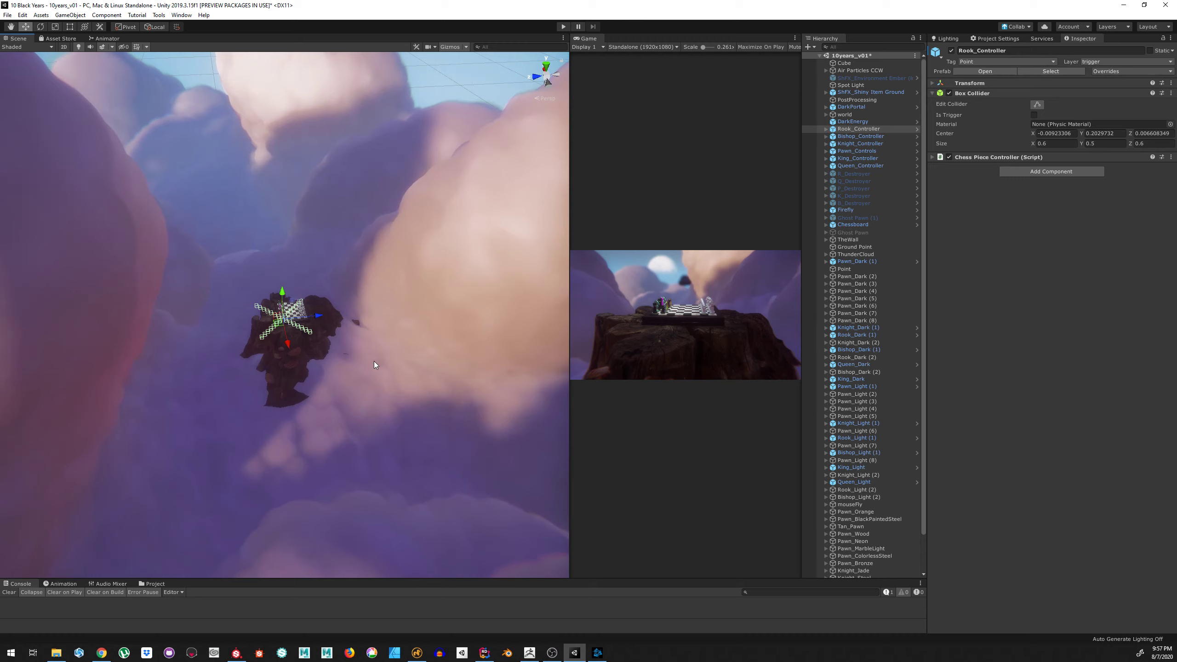
scroll(333, 407, "up", 6)
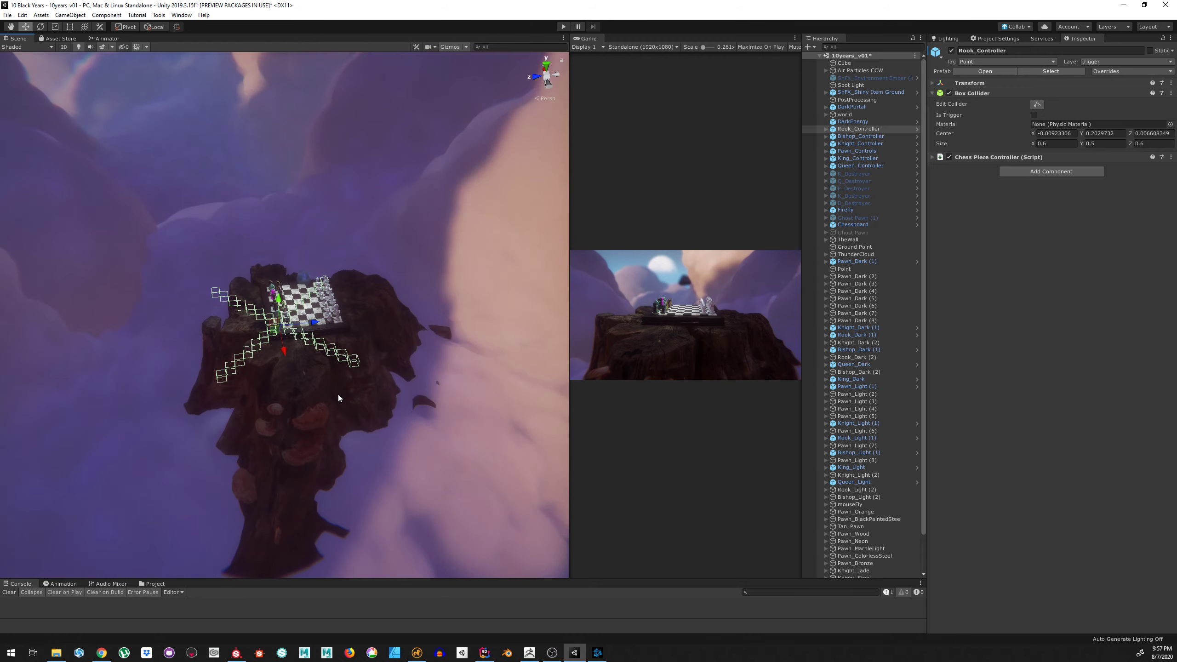
scroll(338, 394, "up", 1)
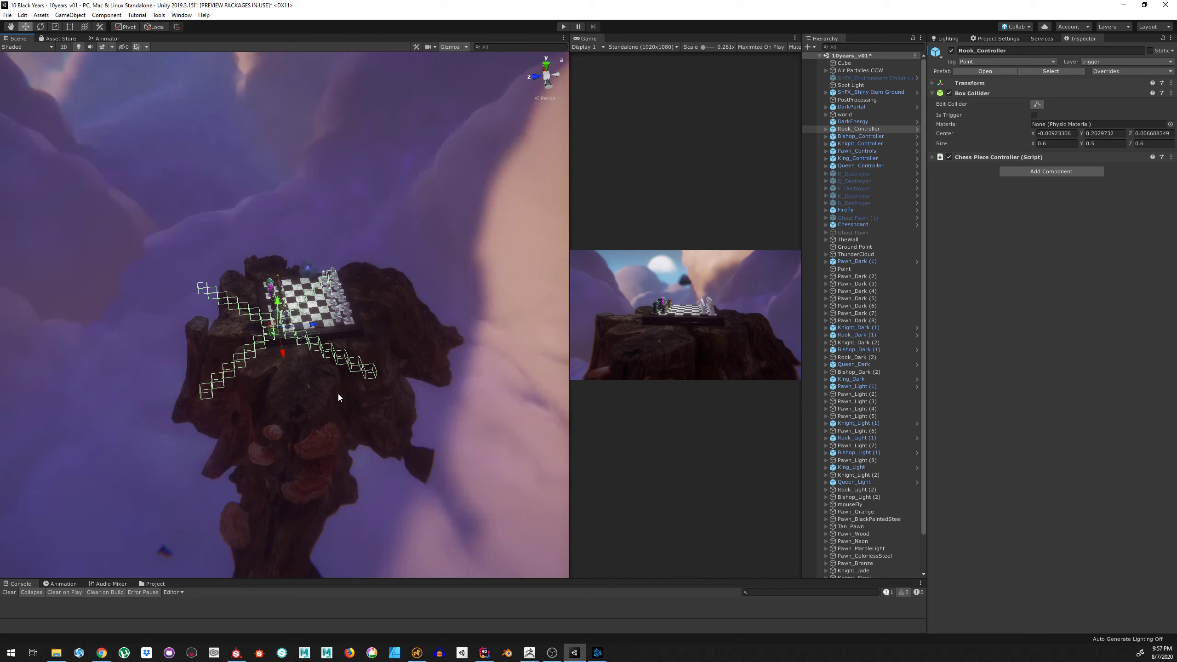
right_click_drag(339, 393, 361, 297)
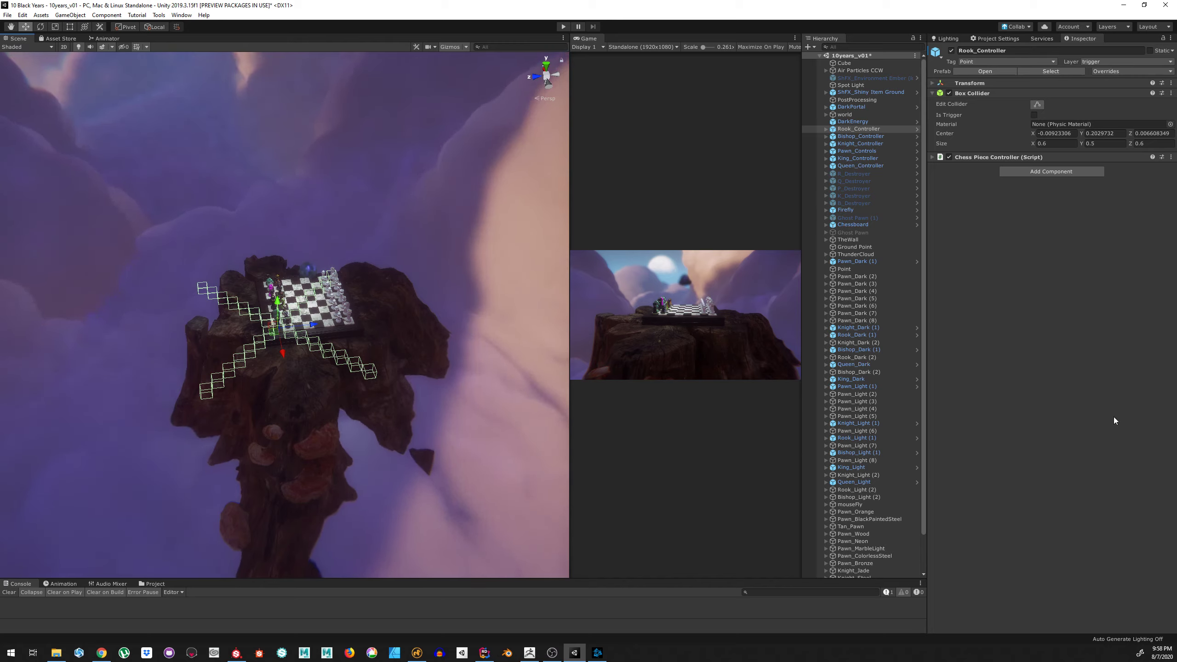
Get a close view of the thunder cloud, filter the hierarchy by "thun" and select the ThunderCloud_VFX object
scroll(373, 206, "up", 6)
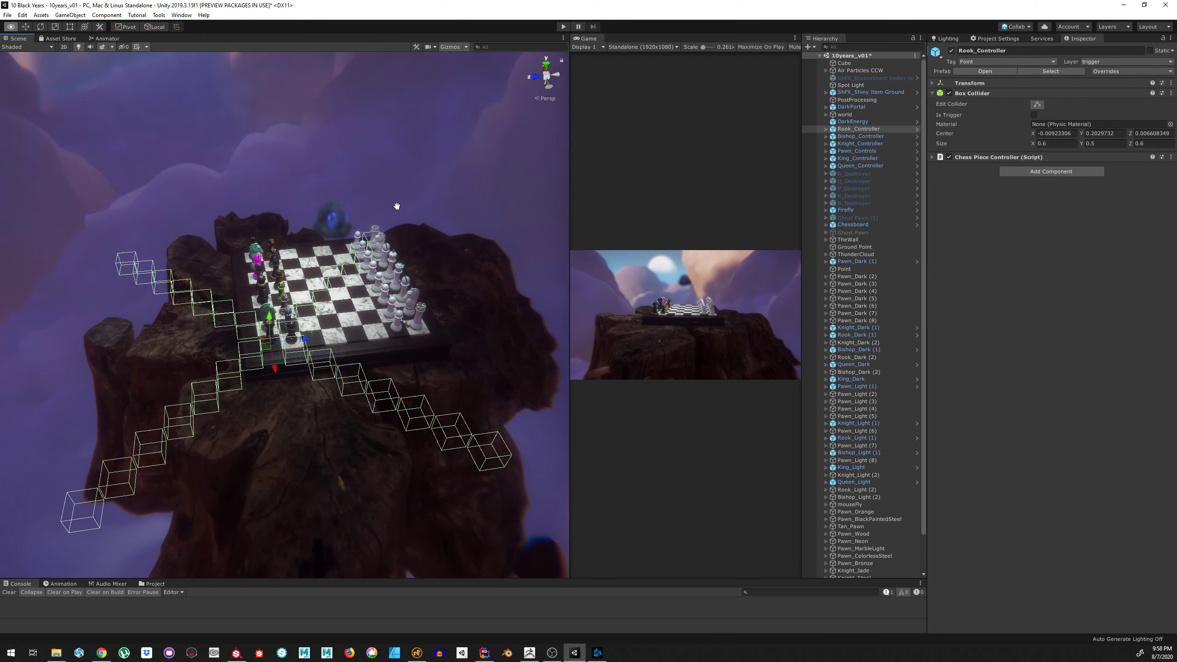
right_click_drag(380, 201, 403, 388)
left_click_drag(403, 388, 414, 372)
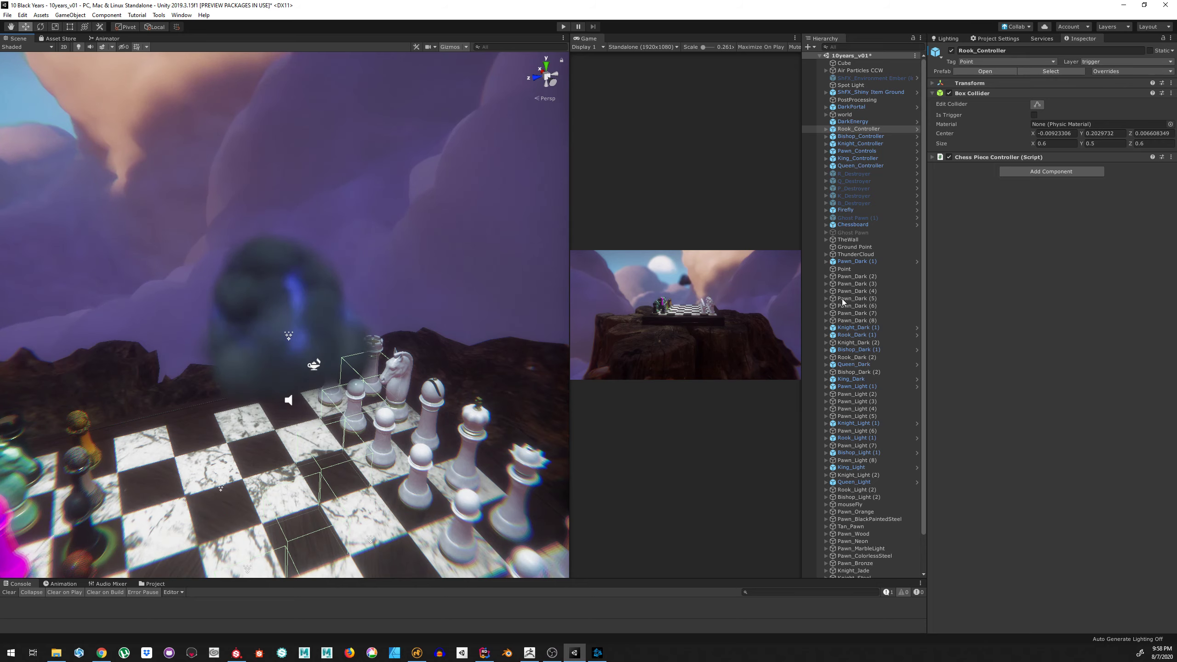
left_click(859, 47)
type("thun")
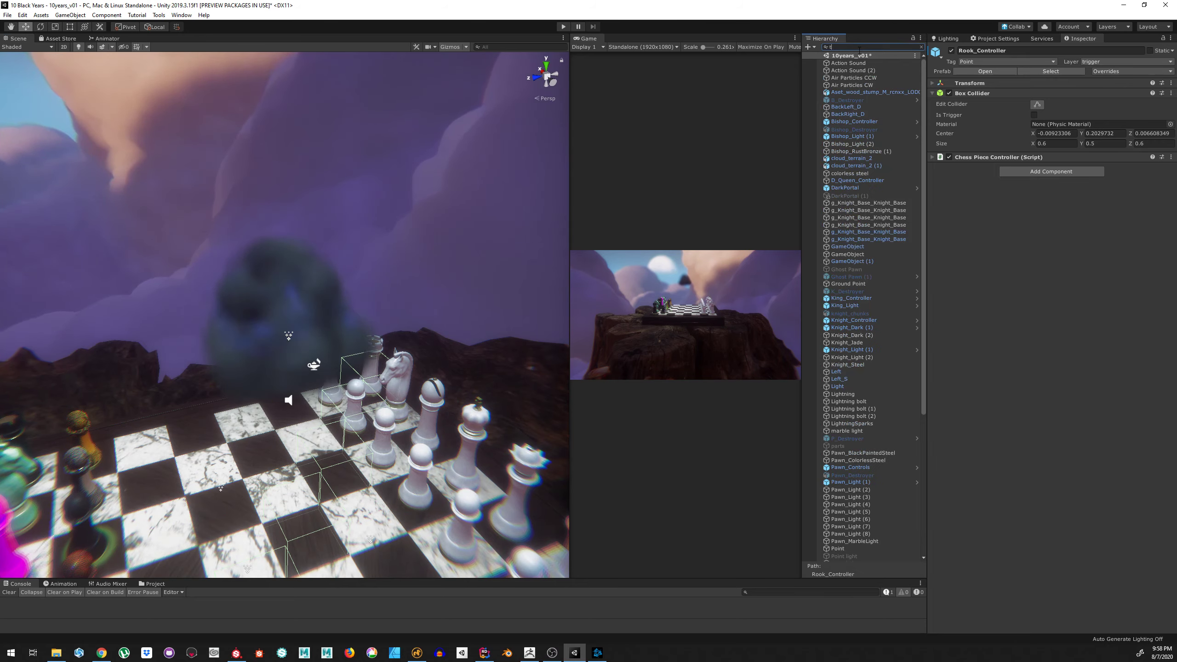
key("Down")
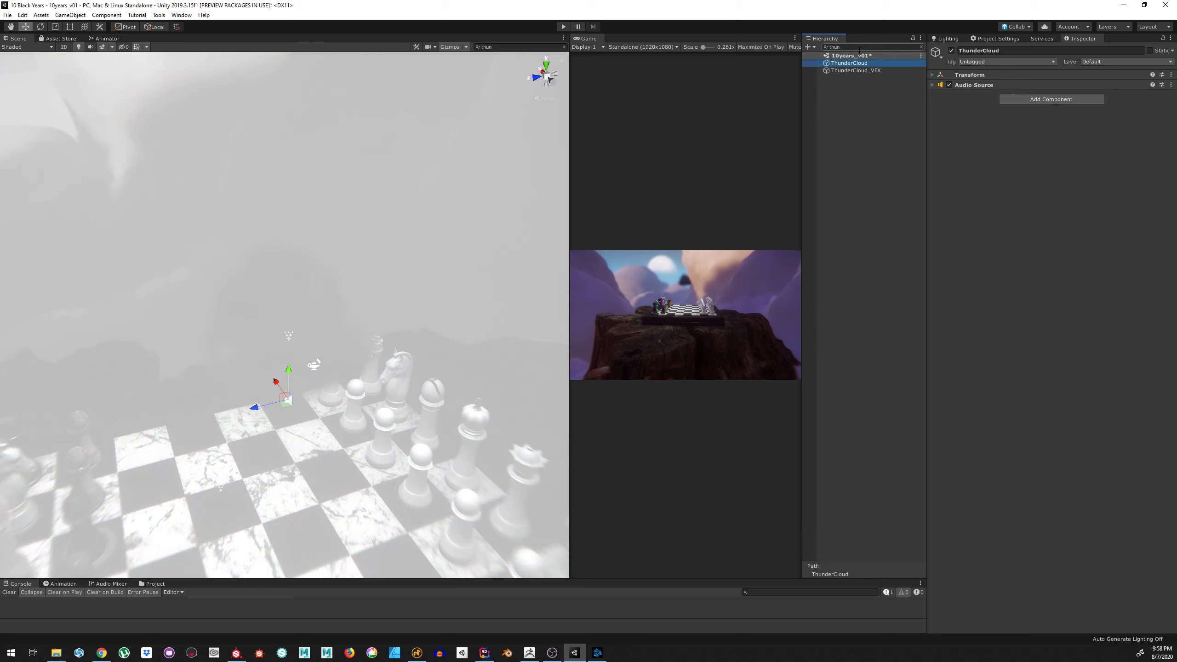
key("Down")
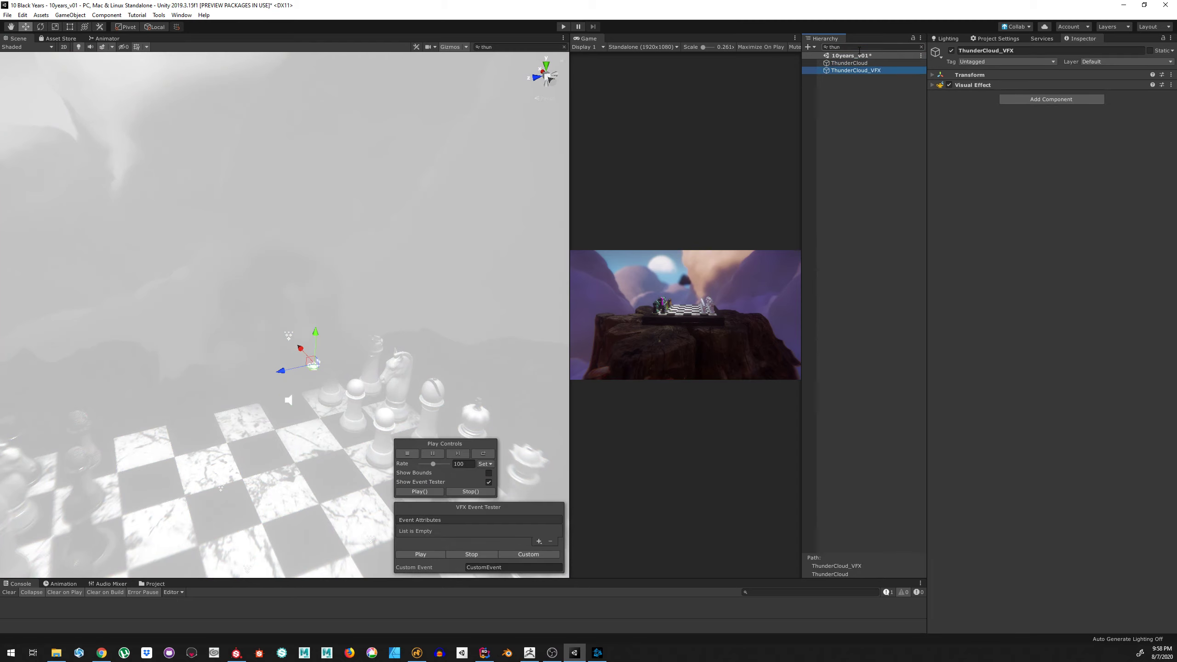
Expand the Visual Effect component of ThunderCloud_VFX and open its ThunderCloud asset template for editing as a graph
left_click(933, 86)
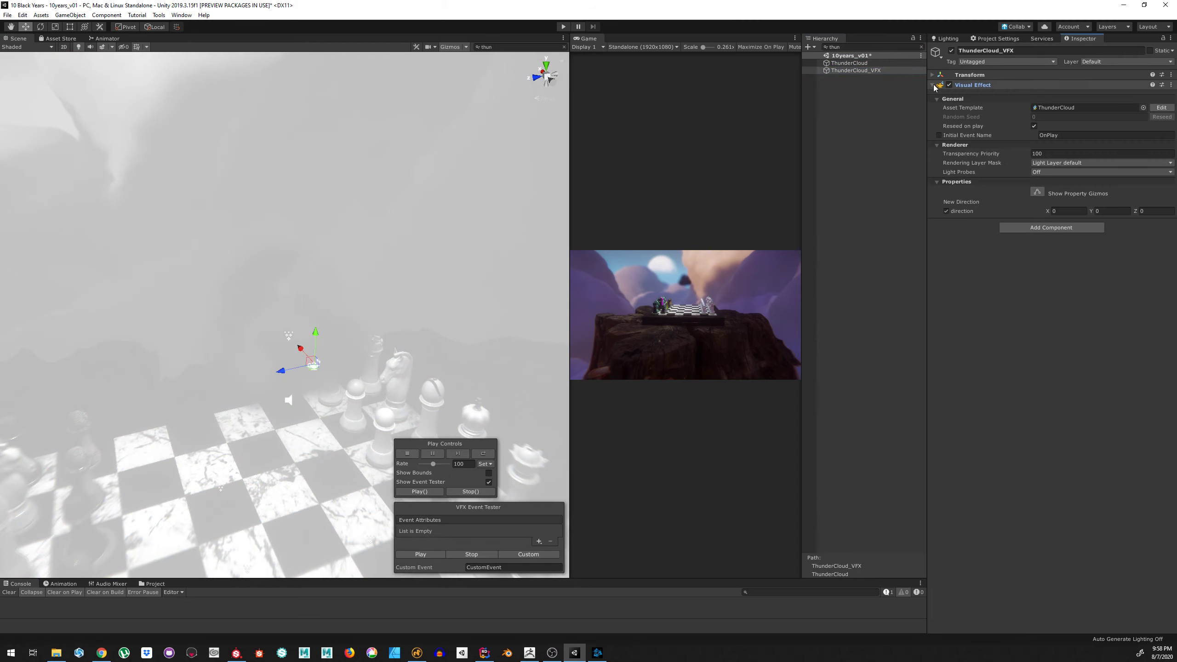
left_click(1161, 109)
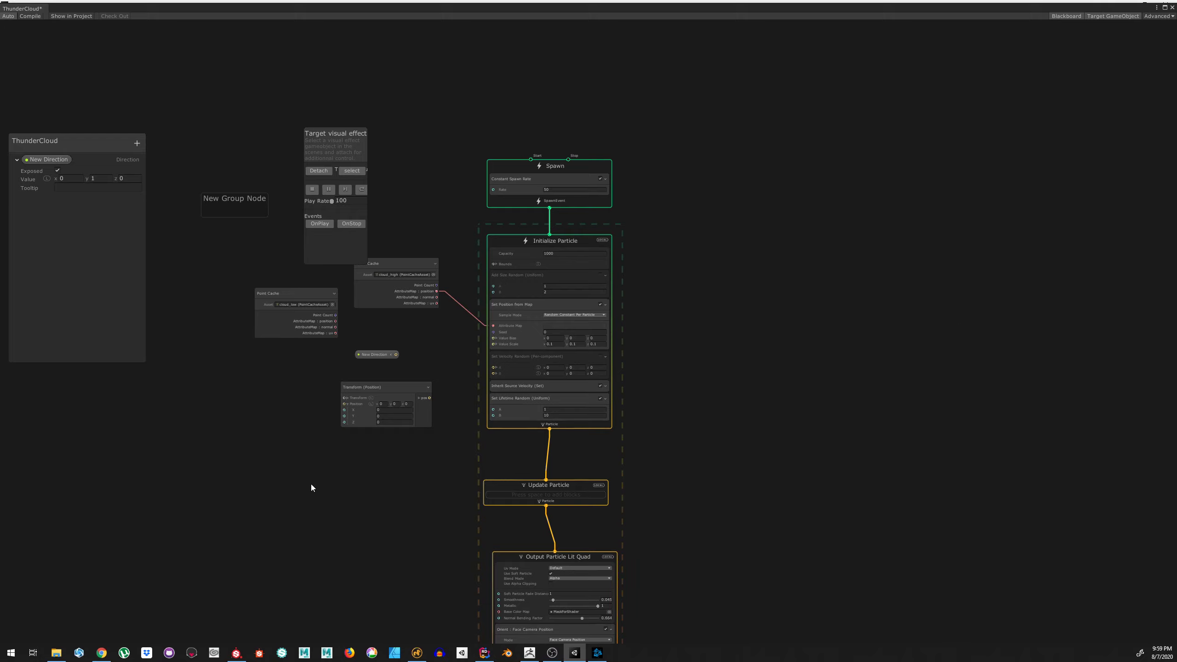
middle_click_drag(311, 485, 492, 459)
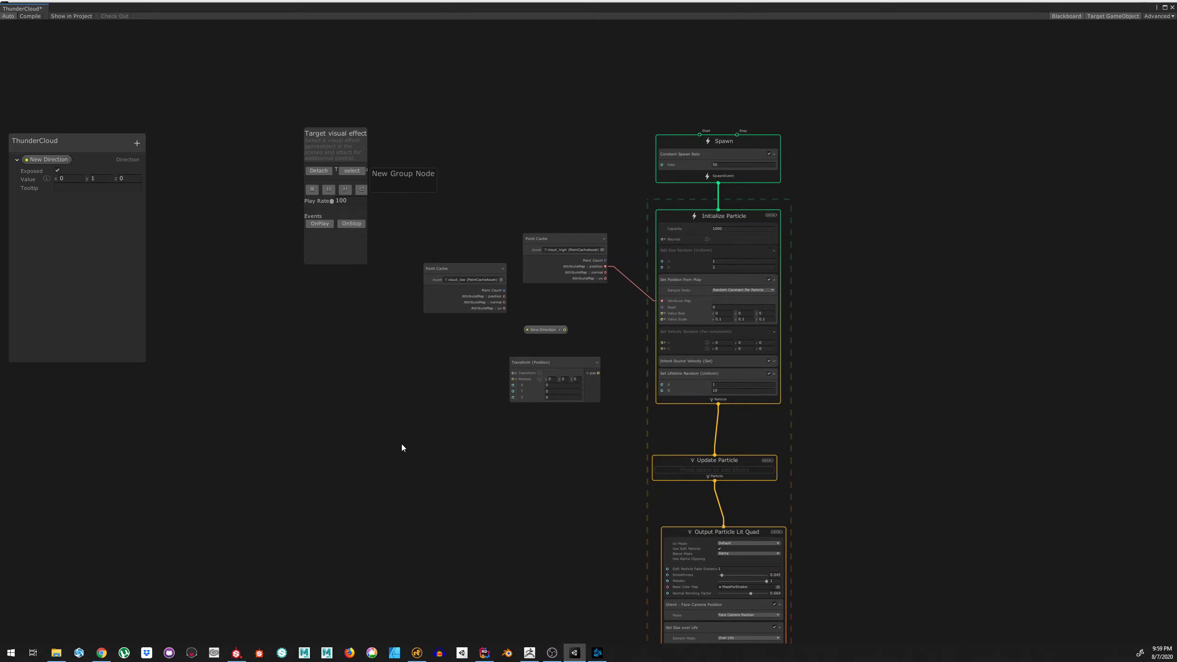
scroll(543, 498, "up", 1)
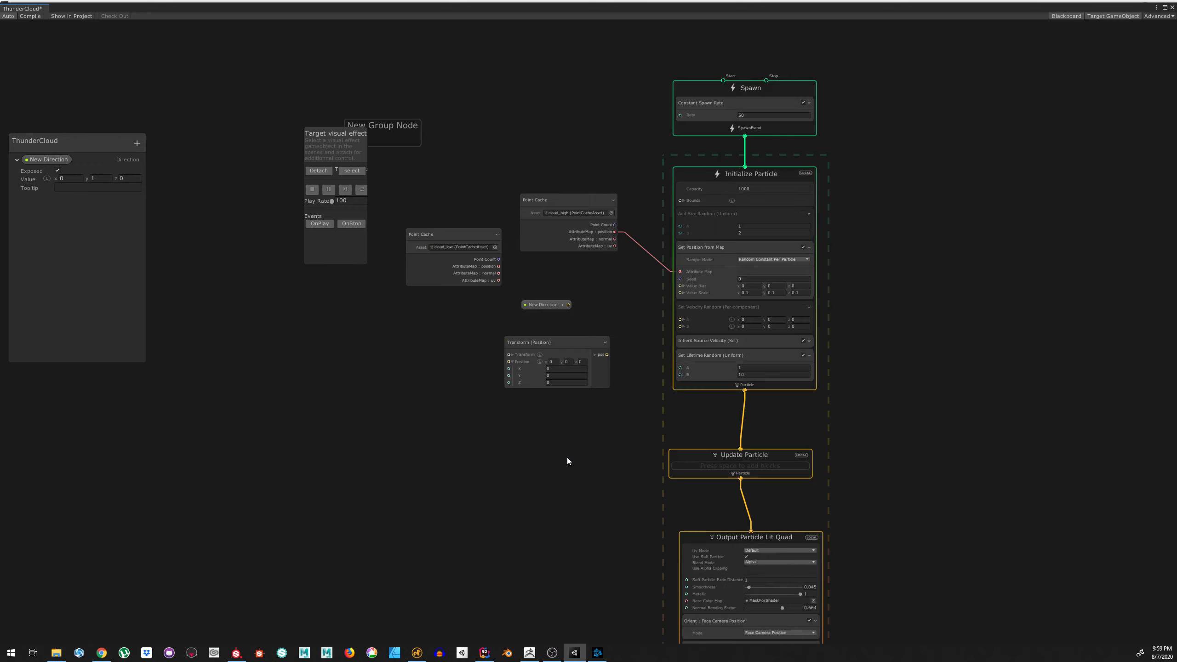
Move the Transform (Position) node away from the particle contexts, to below the cloud_low Point Cache node
left_click(579, 359)
scroll(558, 336, "up", 1)
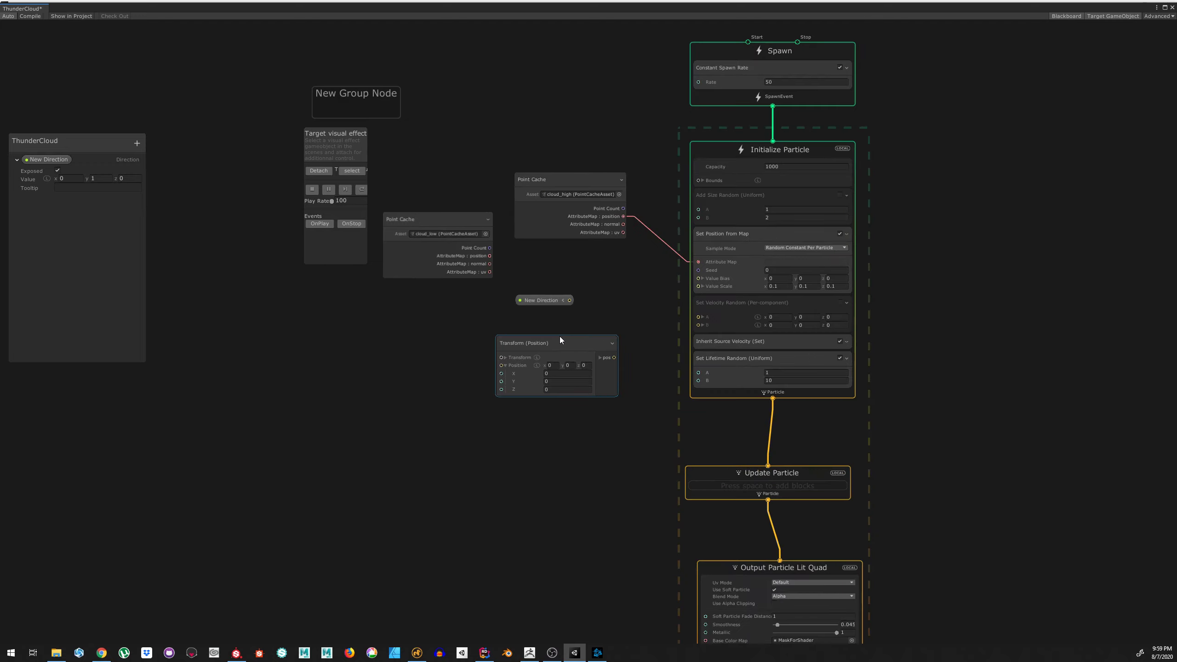
left_click(577, 345)
left_click_drag(543, 345, 453, 363)
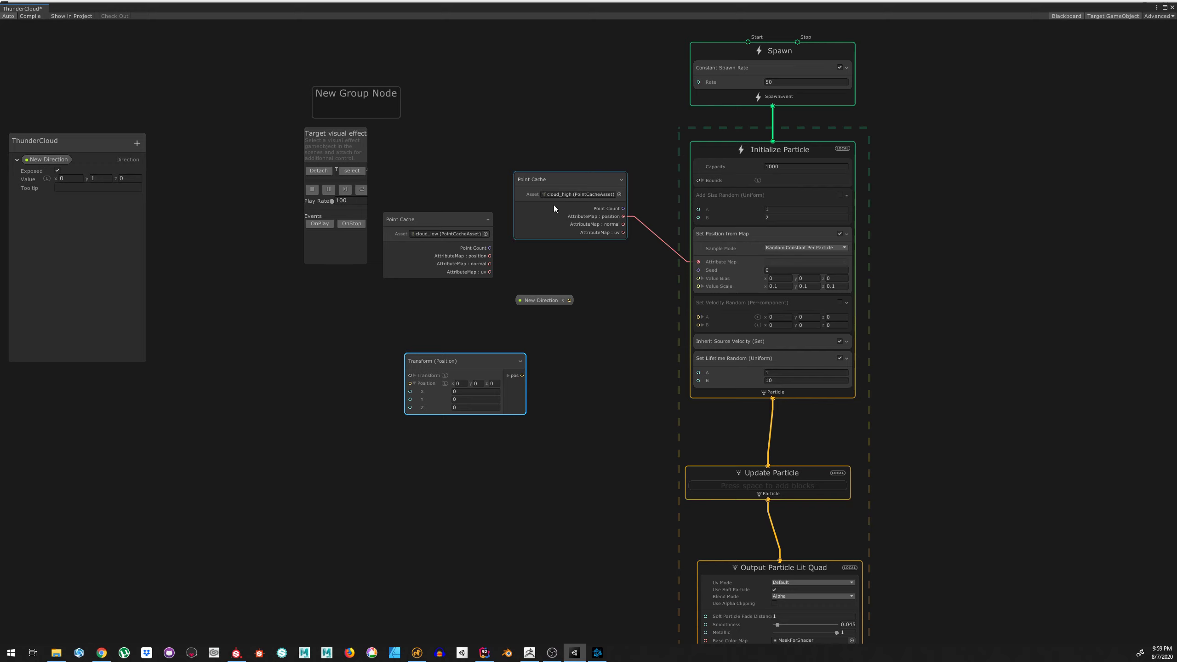
Examine the Update Particle context and the Output Particle Lit Quad settings of the ThunderCloud graph
middle_click_drag(630, 471, 597, 297)
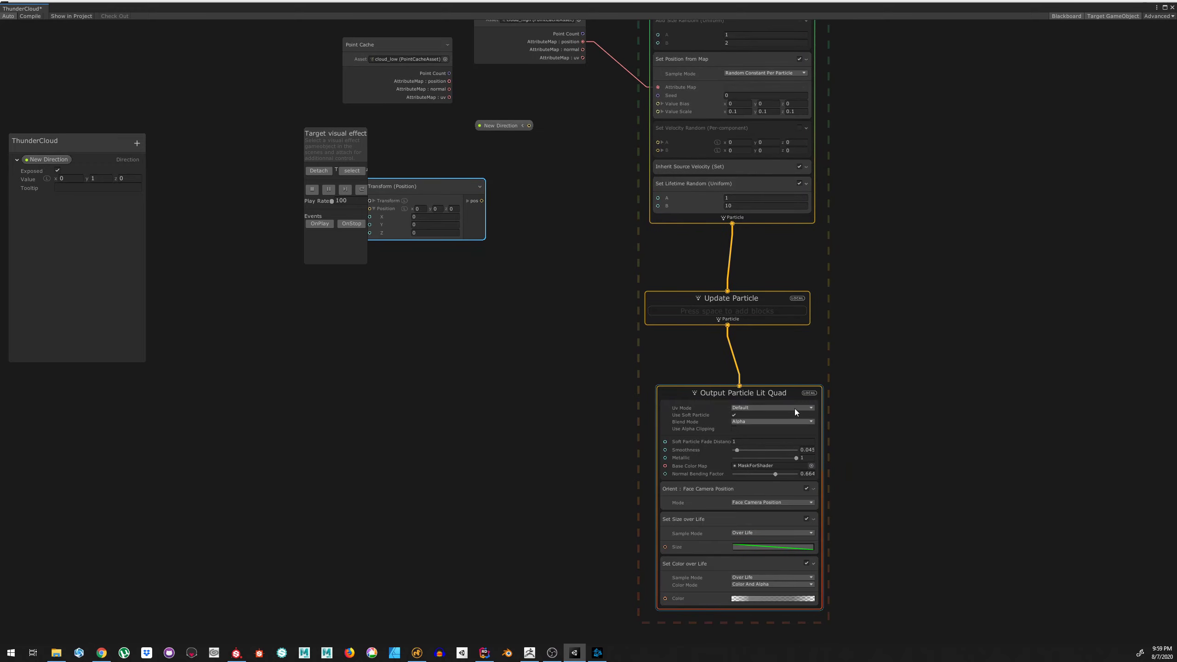
scroll(793, 408, "up", 3)
scroll(921, 485, "down", 1)
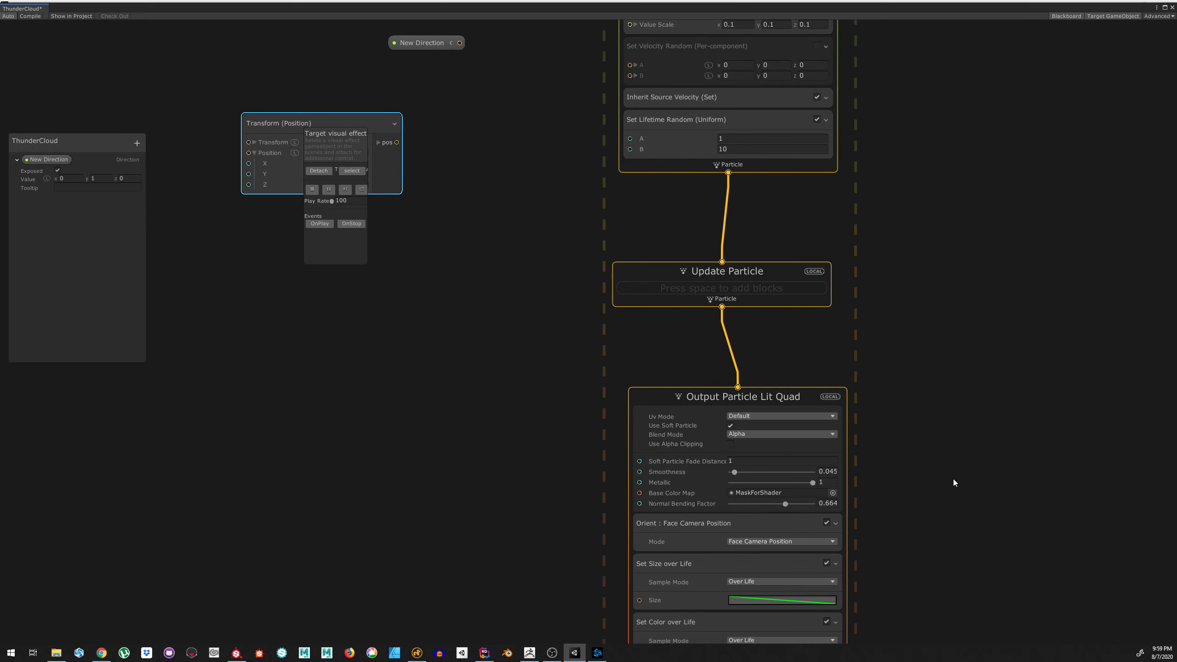
Close the ThunderCloud graph and clear the search filter of the hierarchy
scroll(511, 427, "down", 2)
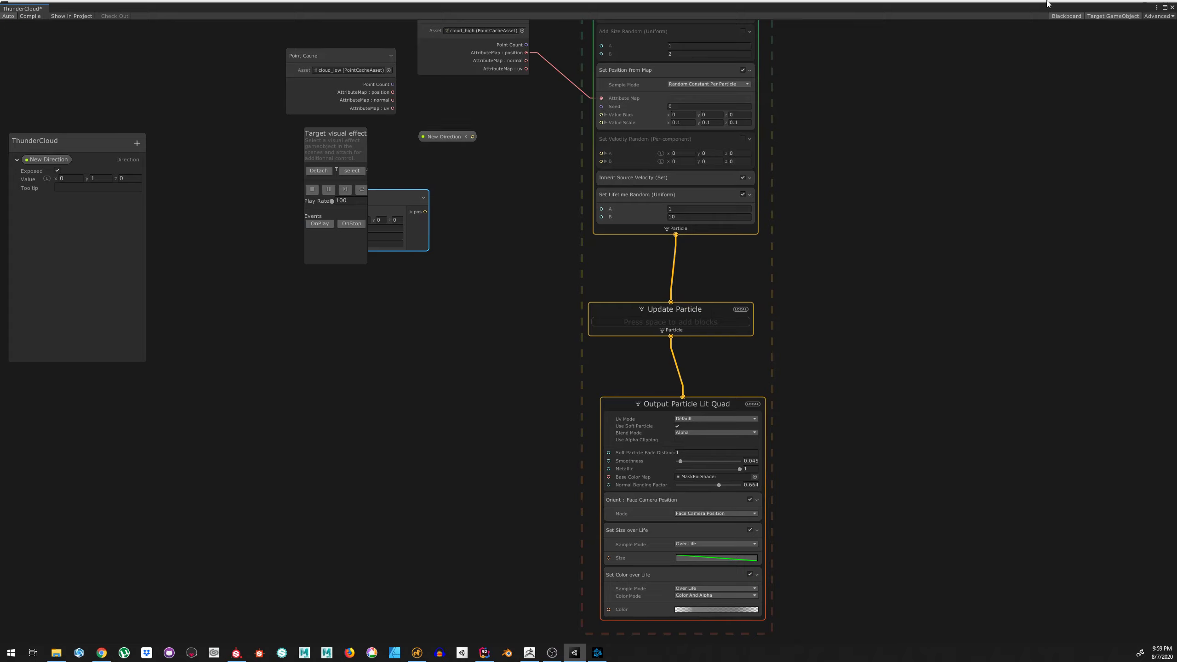
left_click(1172, 8)
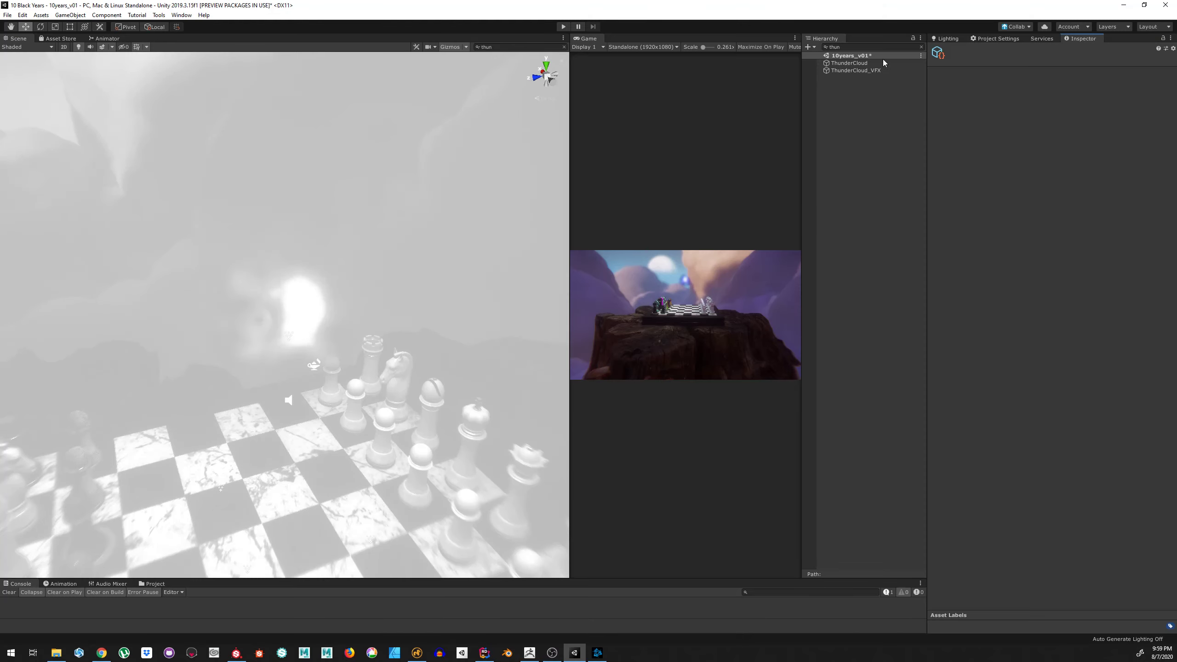
left_click(921, 47)
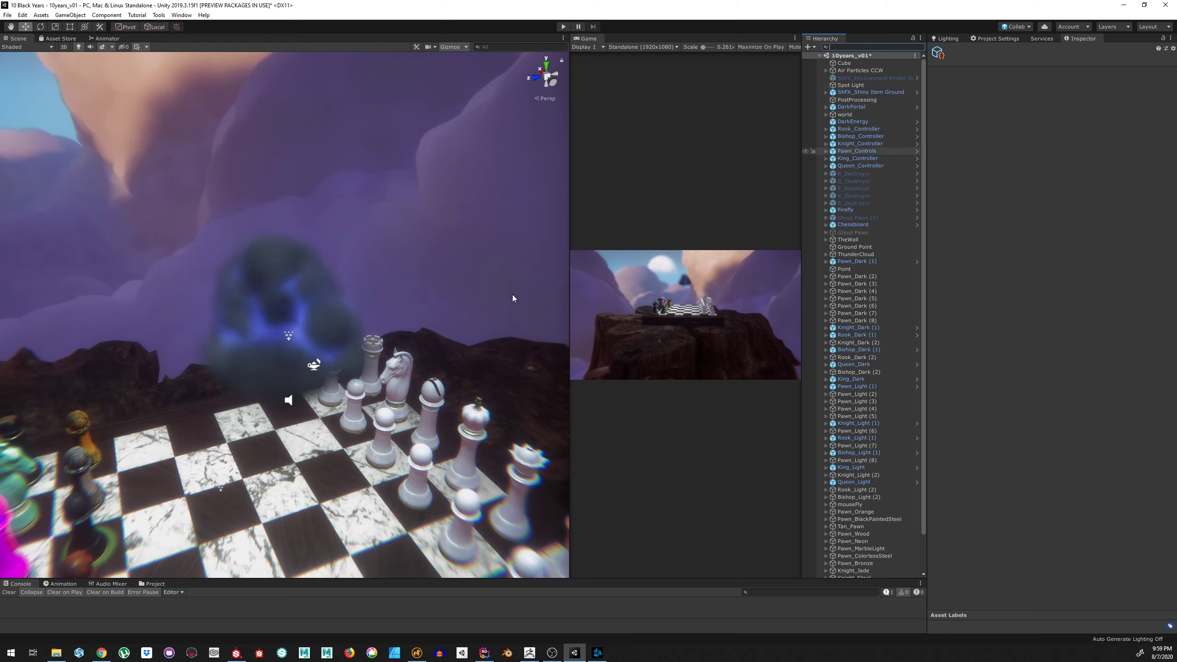
Examine the thunder cloud and the chessboard from several sides, from the whole rock setting to a close view of the pieces
scroll(325, 431, "down", 5)
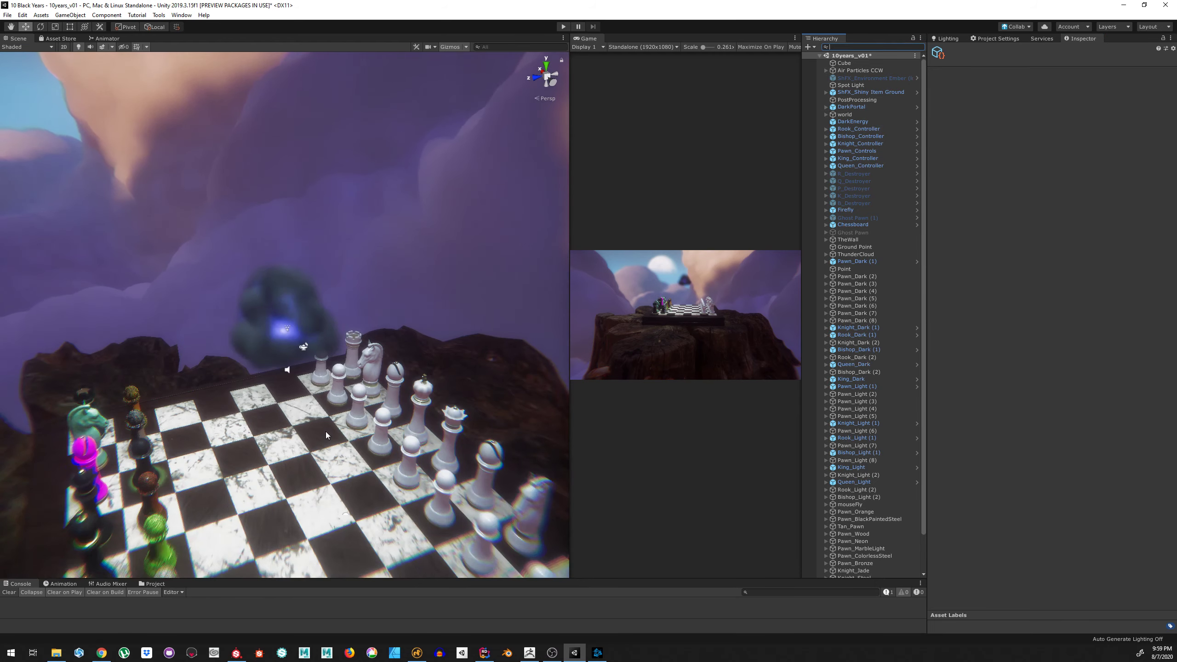
left_click_drag(317, 444, 376, 394, "alt")
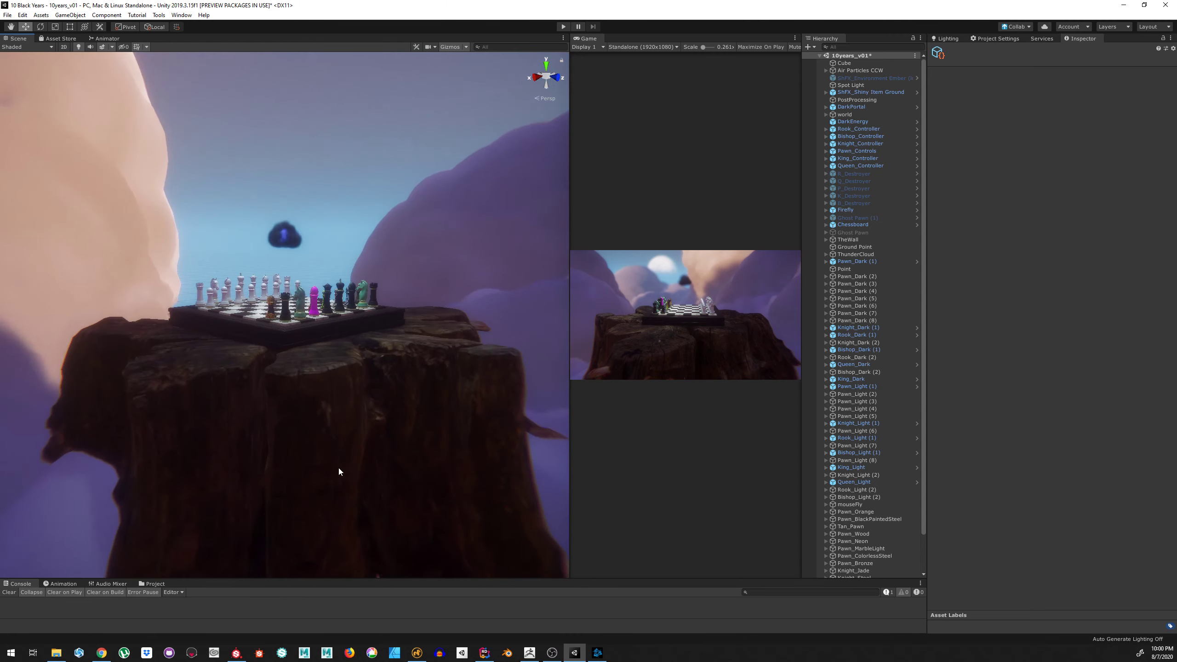
scroll(339, 429, "down", 2)
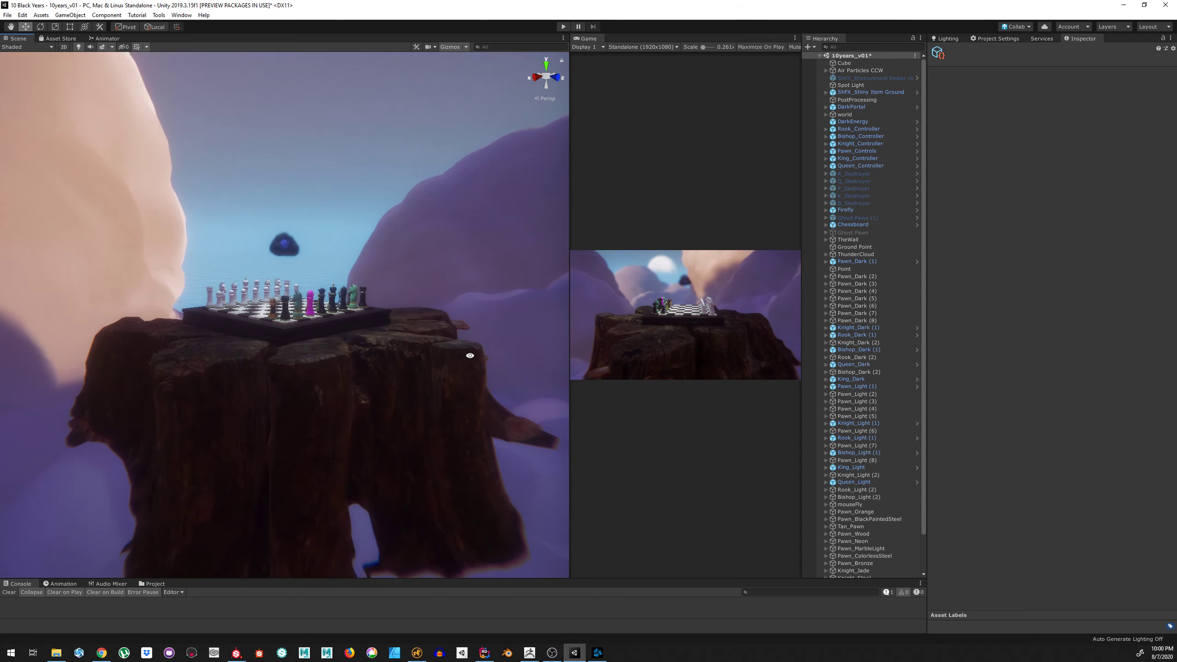
left_click_drag(364, 392, 92, 389, "alt")
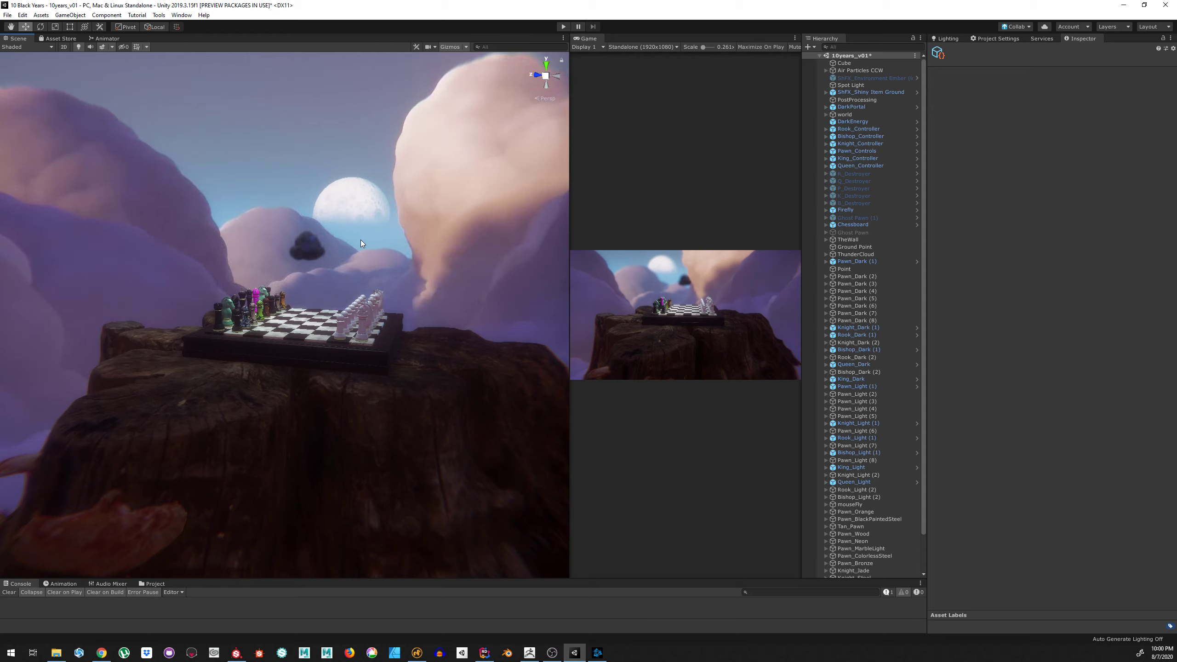
scroll(395, 269, "up", 4)
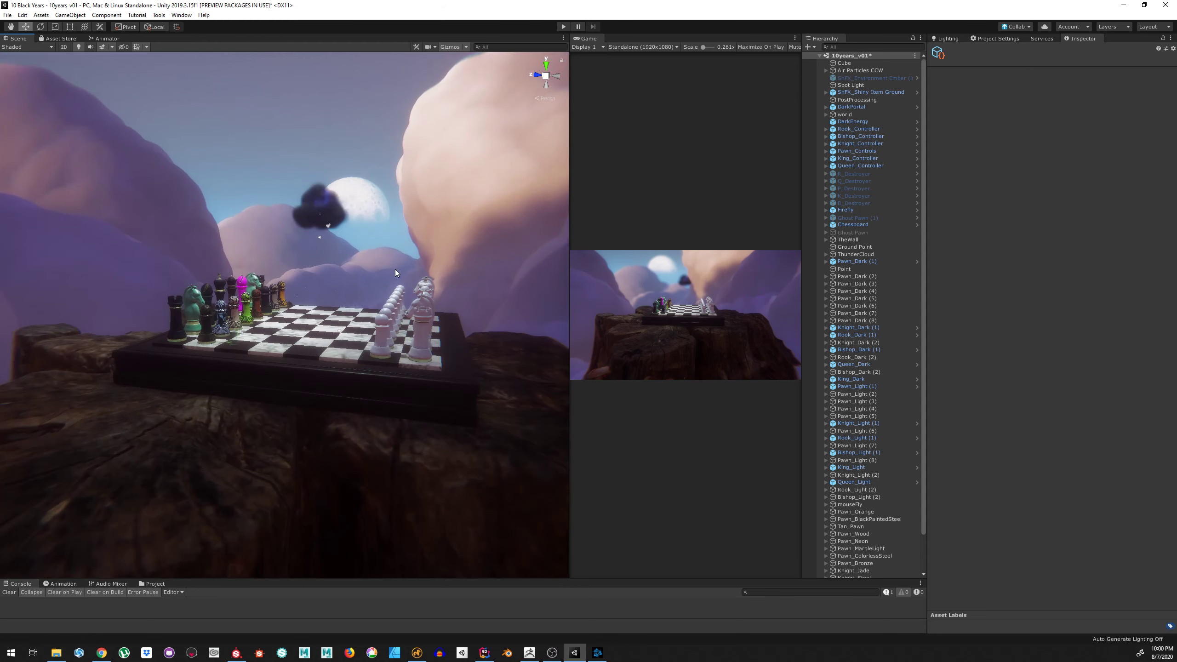
left_click_drag(396, 268, 275, 363, "alt")
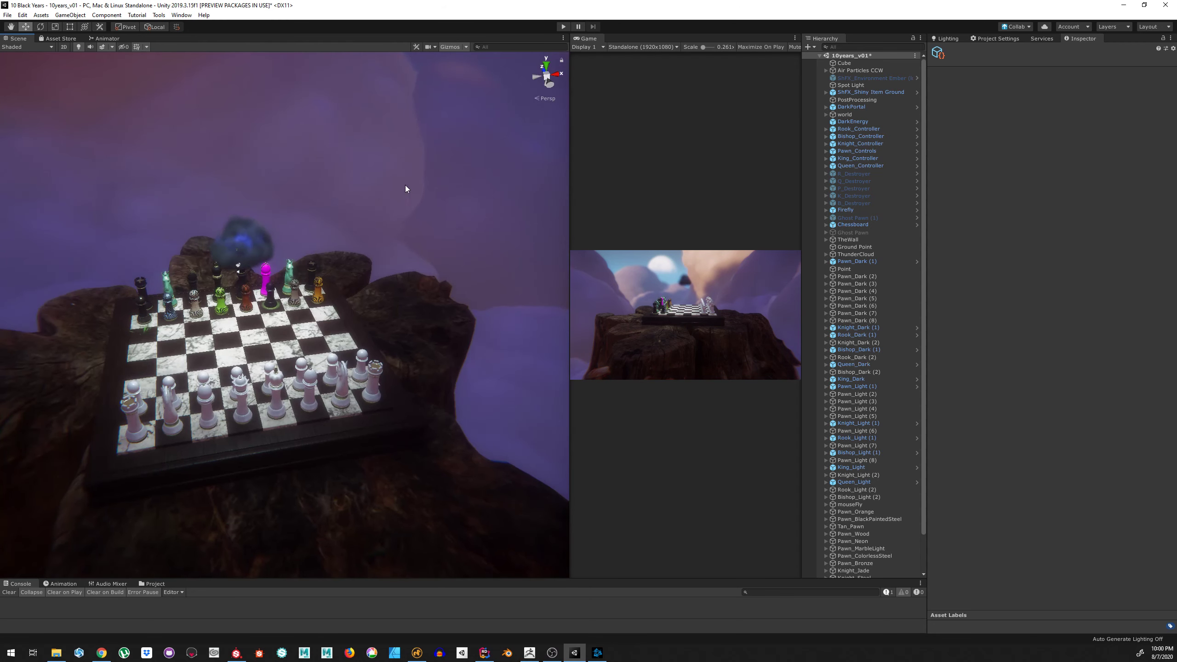
scroll(407, 189, "up", 5)
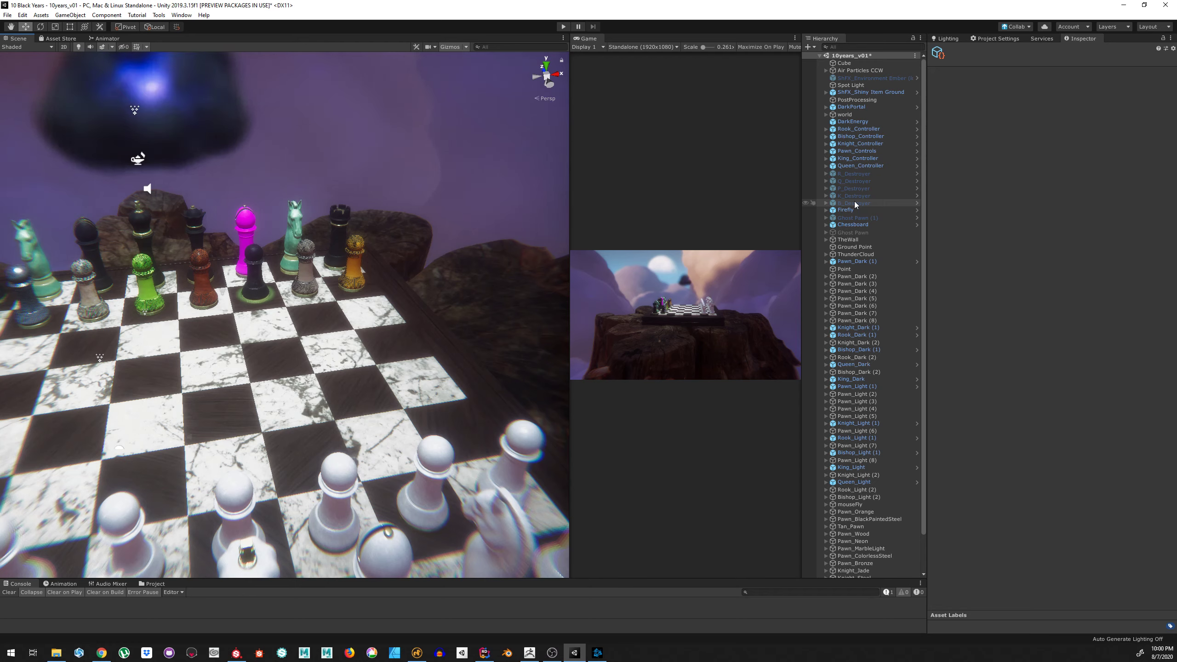
Find Ghost Pawn (1) by filtering the hierarchy by "ghost", clear the filter and activate the object
left_click(857, 47)
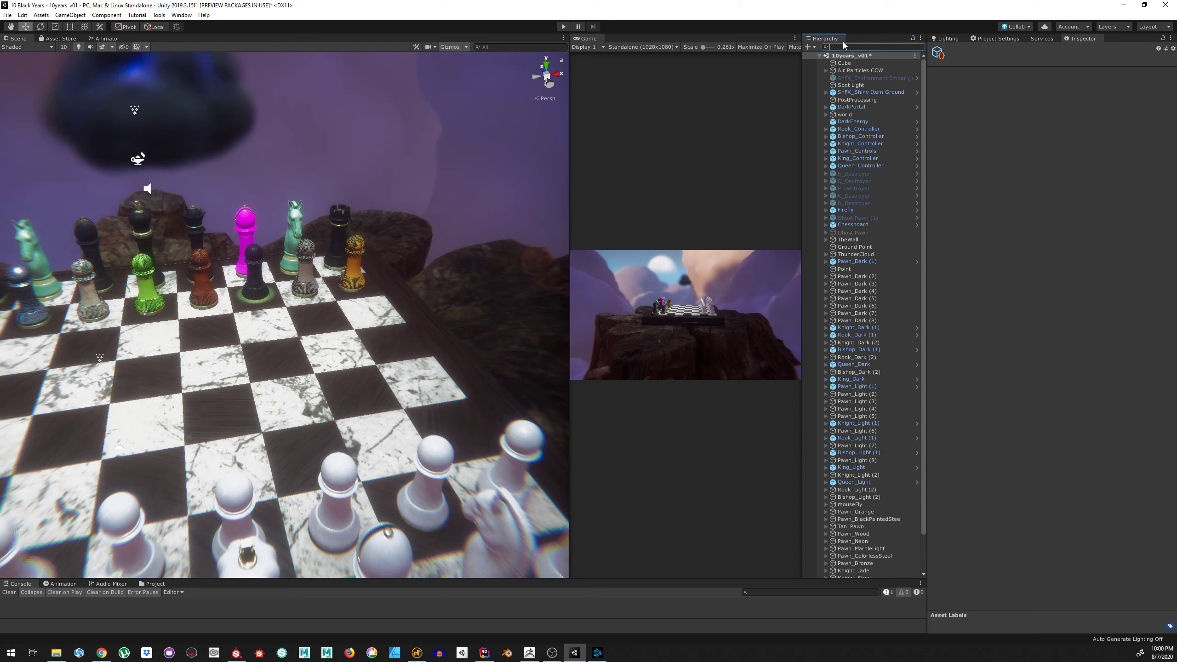
type("ghost")
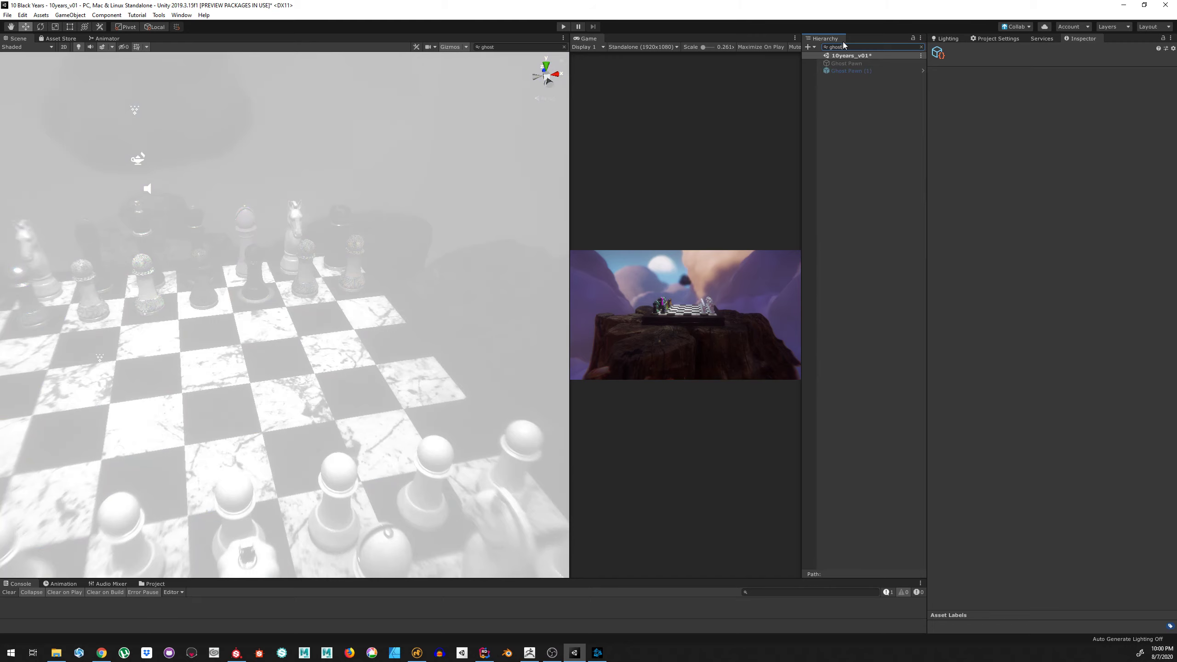
left_click(855, 71)
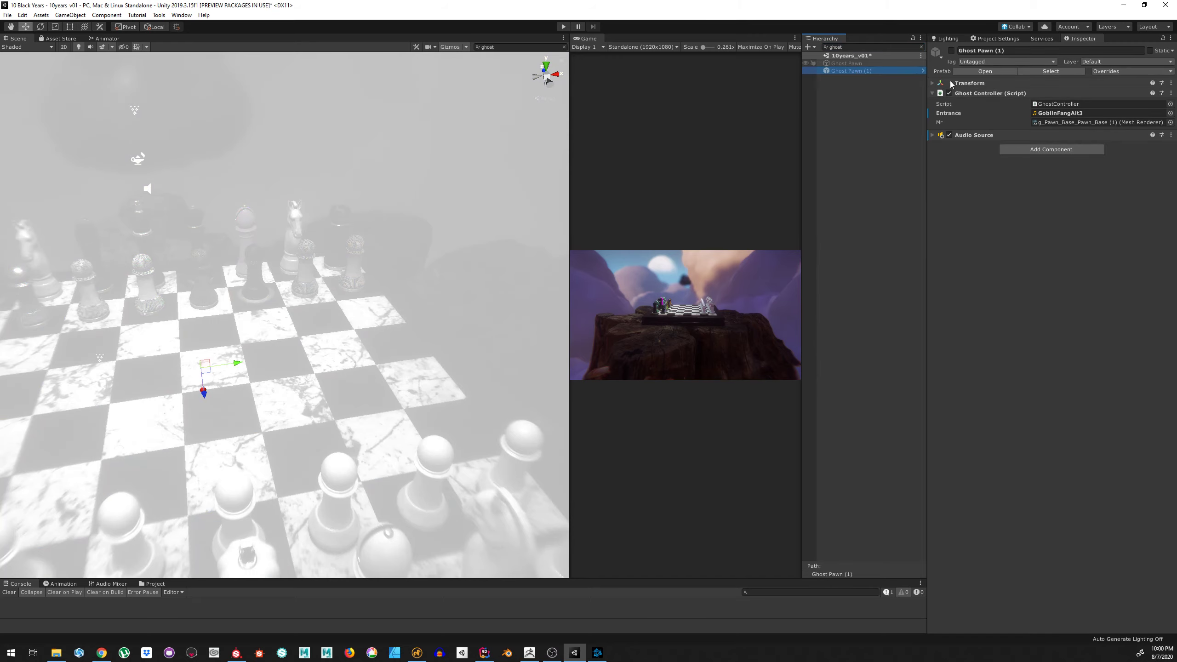
left_click(921, 47)
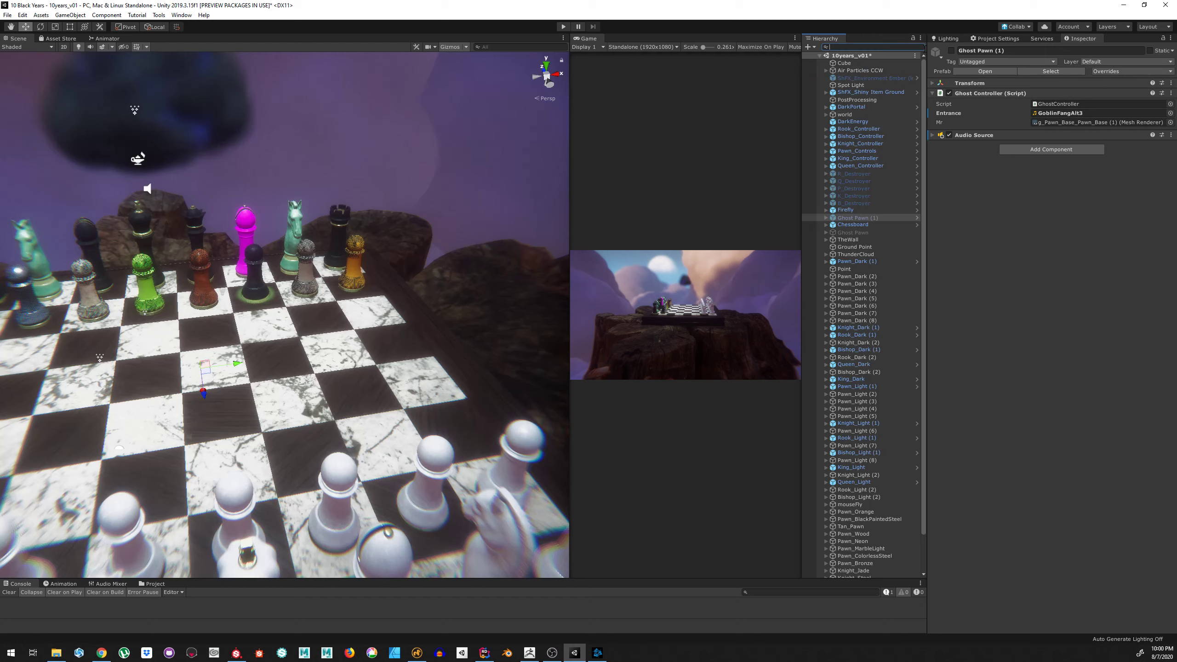
left_click(951, 51)
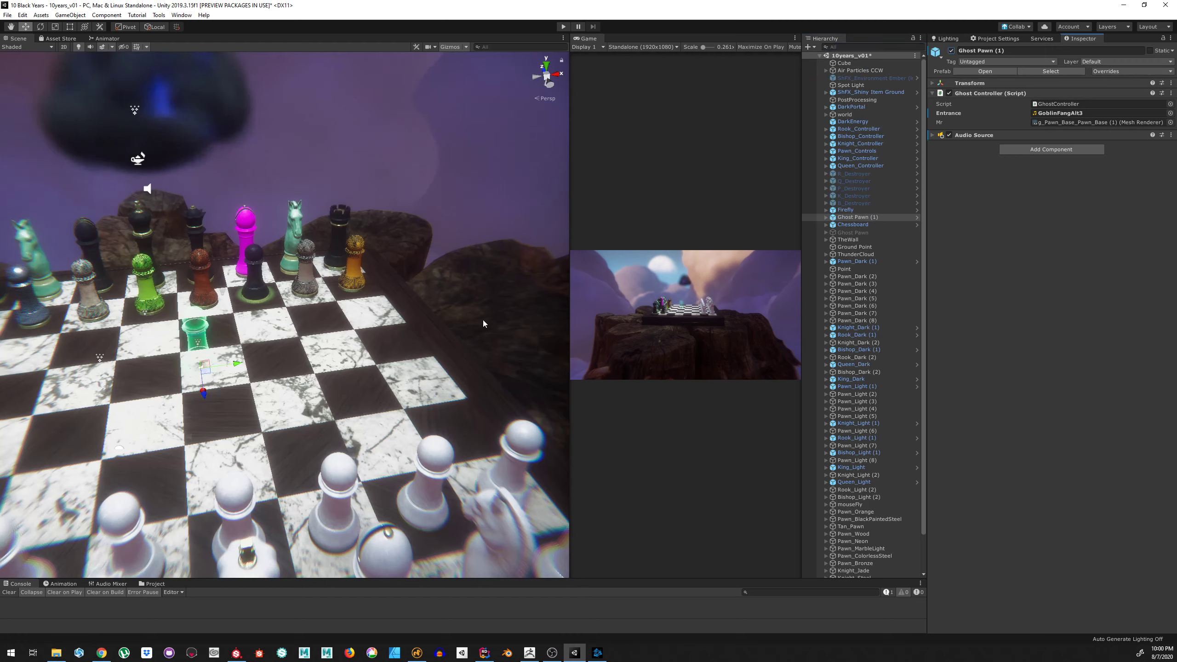
Get a close, low view of the active ghost pawn in front of the dark pieces
left_click(852, 225)
left_click(856, 217)
scroll(228, 336, "up", 4)
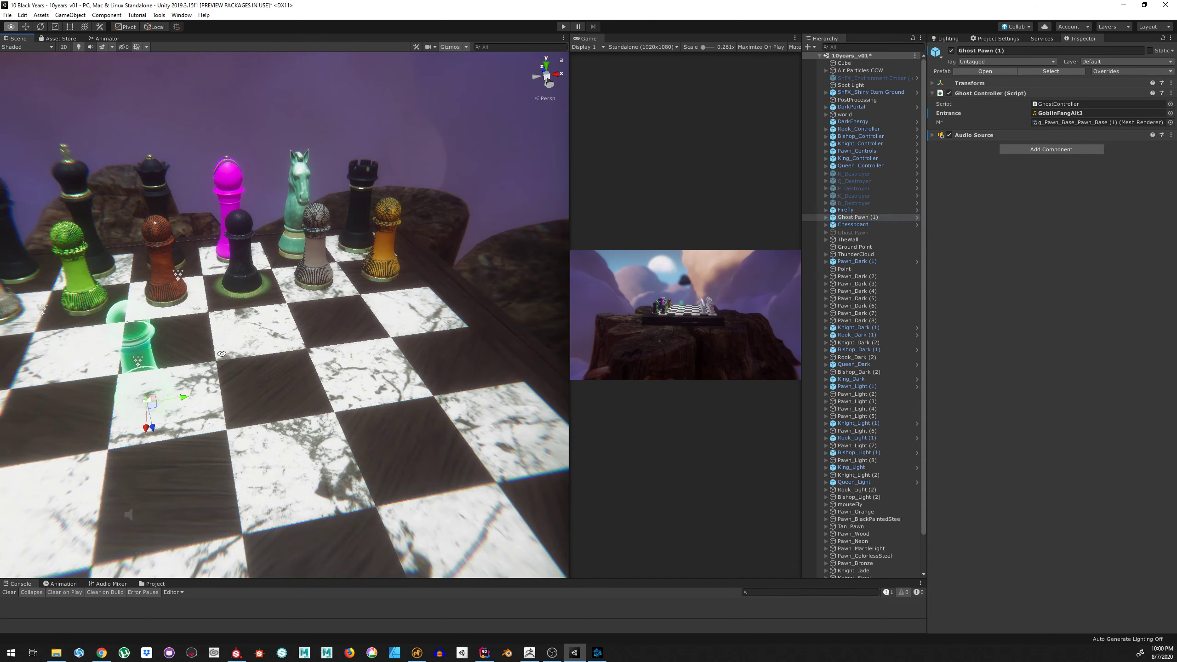
left_click_drag(228, 336, 351, 317, "alt")
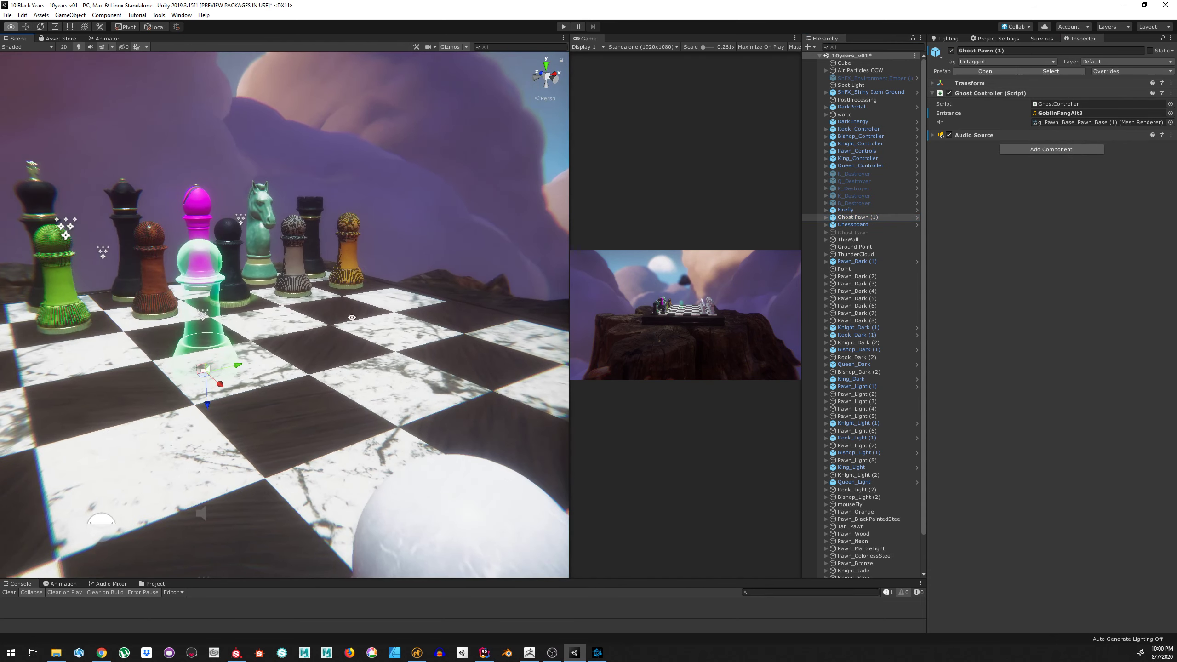
Set the Gradient Sky exposure of the PostProcessing volume to -3 to darken the scene around the ghost pawn
left_click(858, 99)
left_click(1073, 294)
type("-")
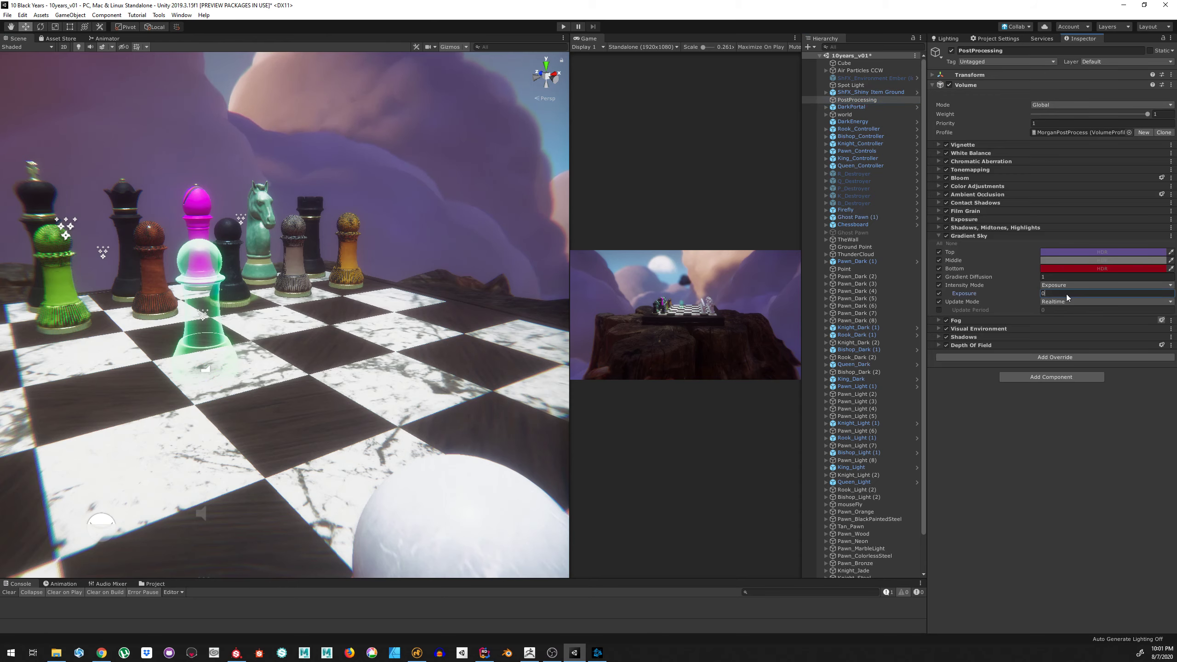
type("3")
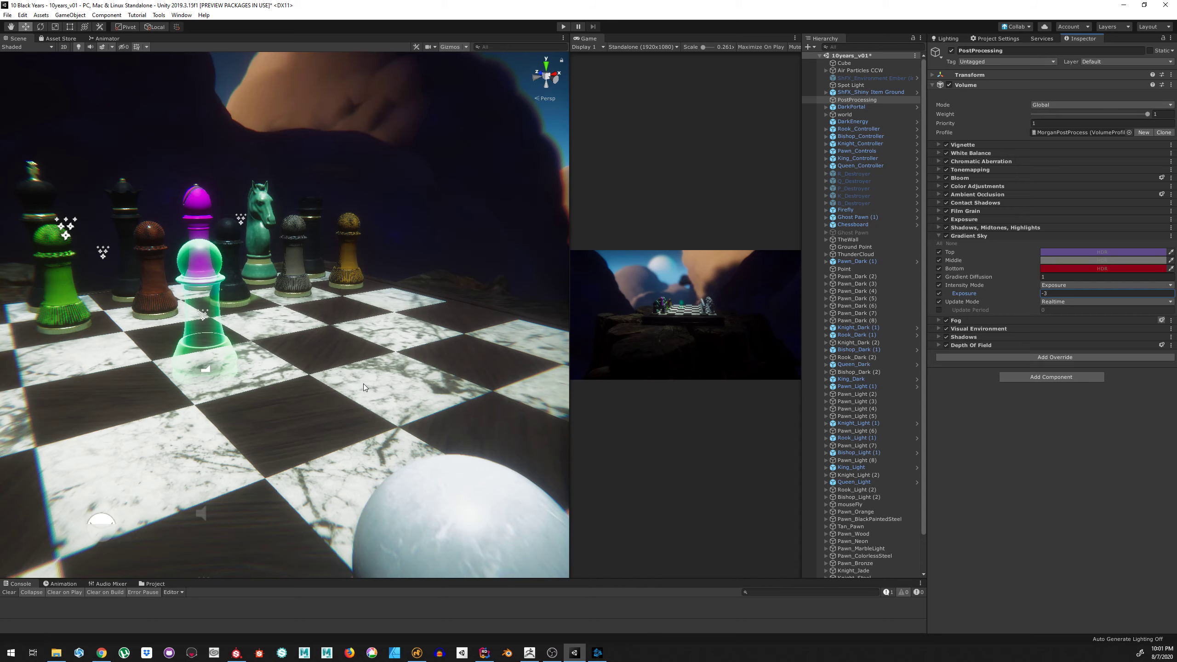
left_click_drag(364, 383, 274, 430, "alt")
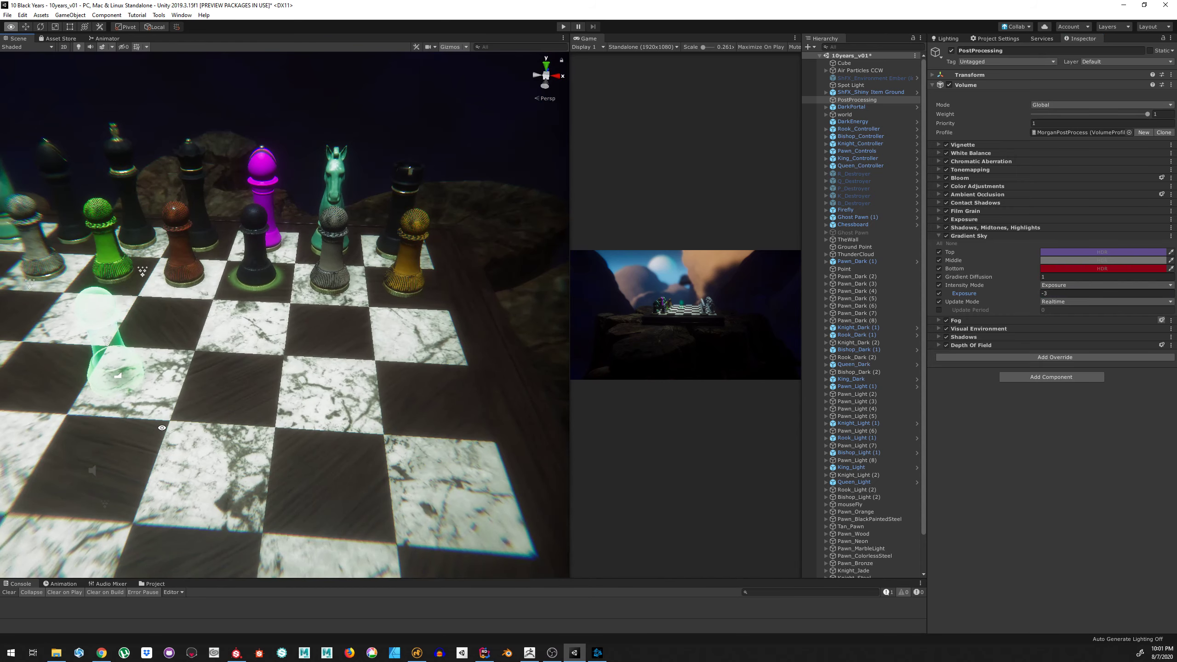
left_click_drag(257, 444, 281, 404, "alt")
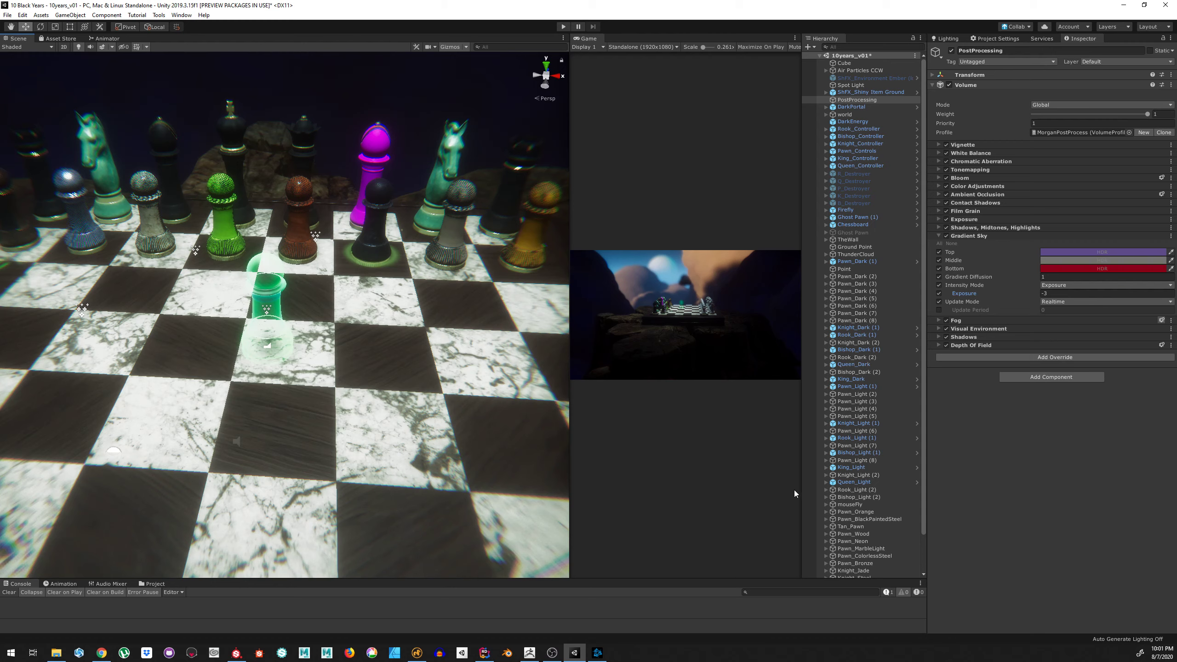
Shift Ghost Pawn (1) sideways across the board and expand its child objects
left_click(855, 217)
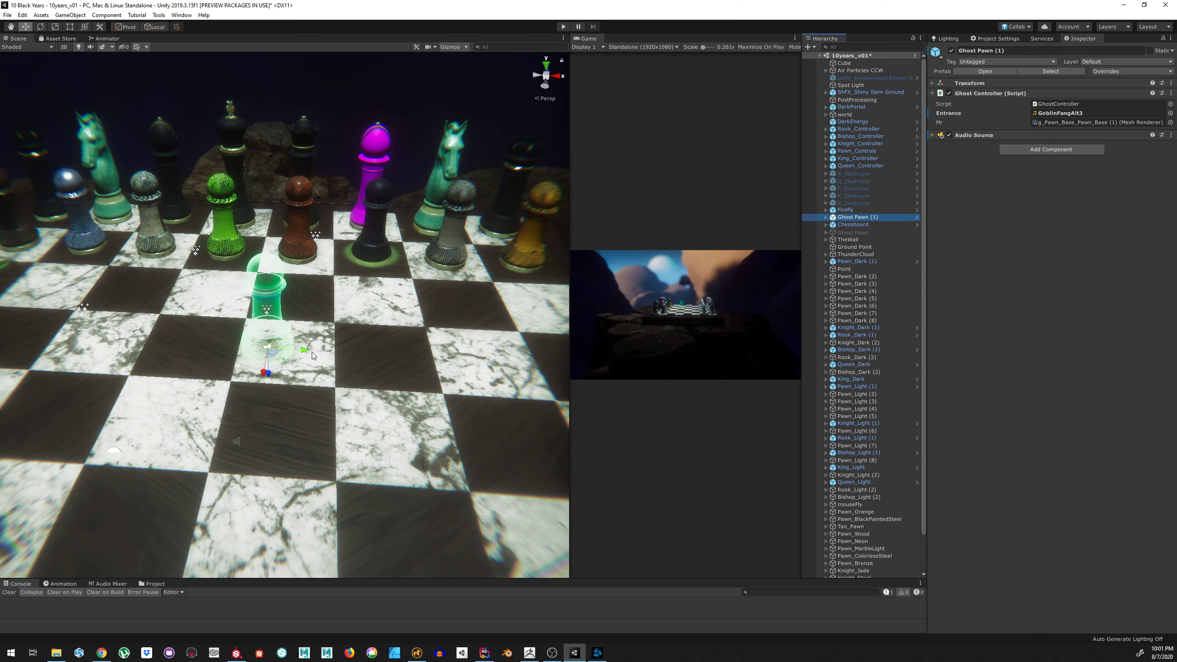
left_click_drag(311, 351, 371, 278)
left_click(826, 217)
Expand the pawn child of Ghost Pawn (1) and select its g_Pawn_Base_Pawn_Base (1) mesh object
left_click(852, 225)
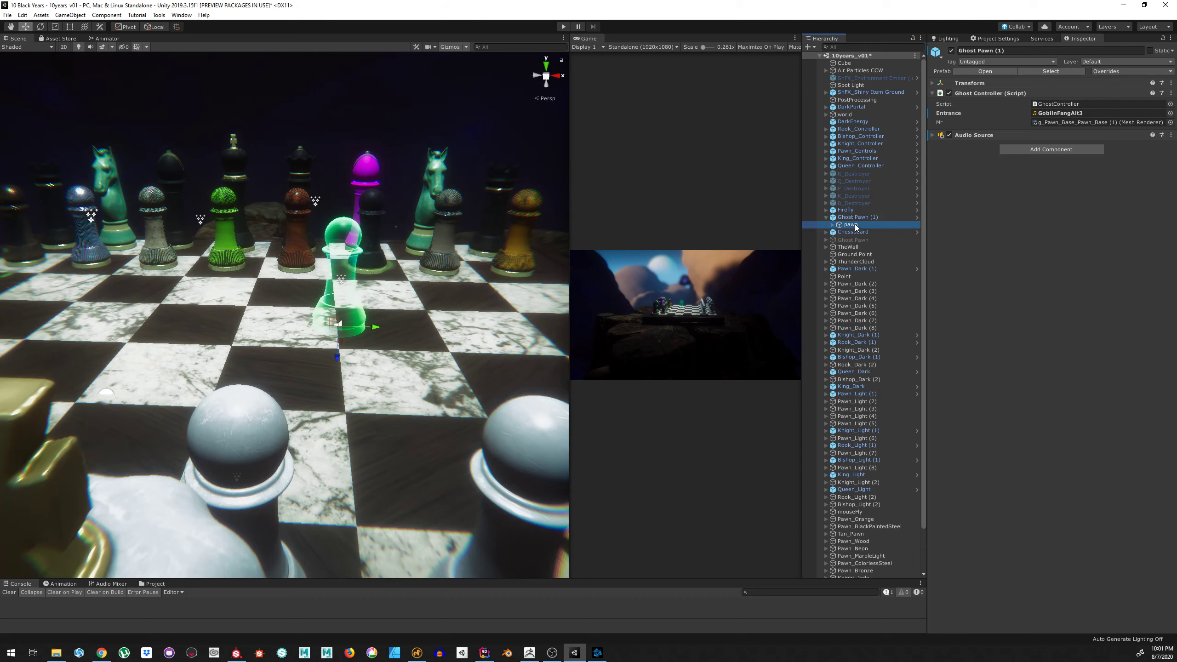
left_click(857, 210)
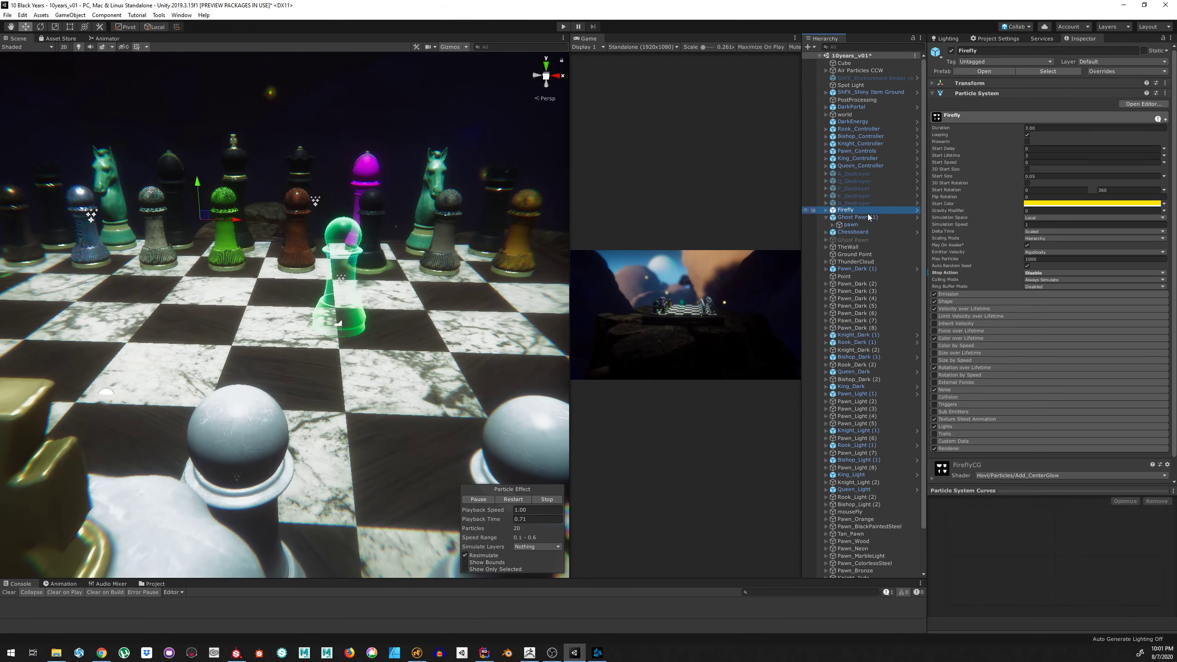
left_click(869, 217)
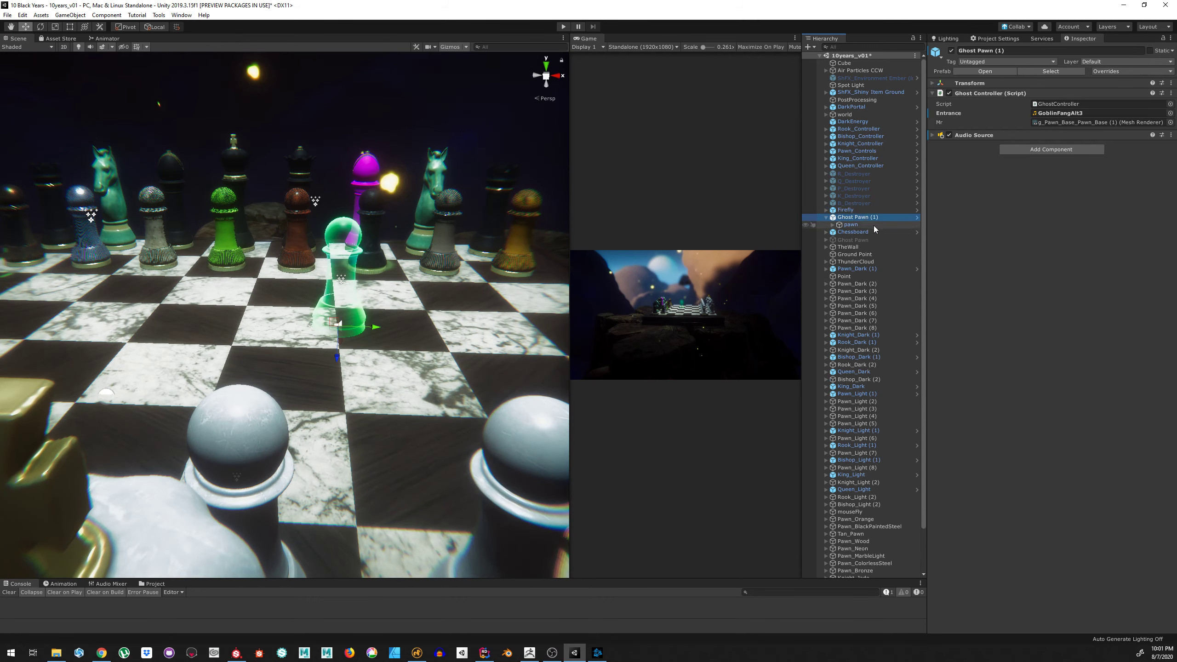
left_click(850, 224)
left_click(833, 224)
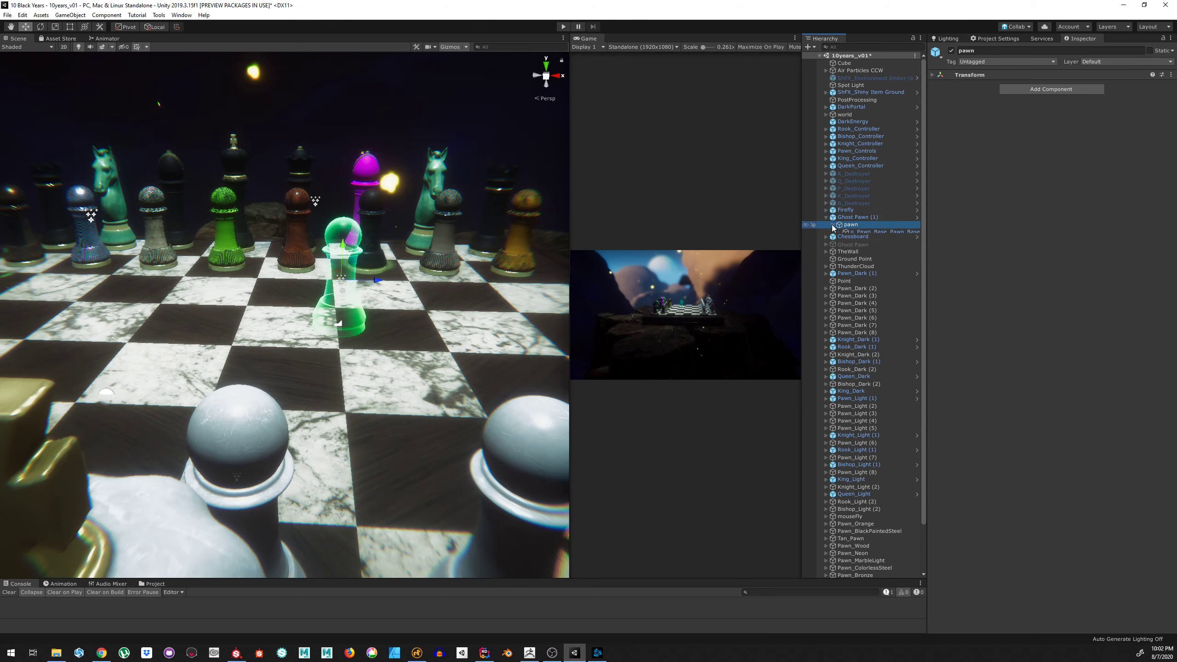
left_click(857, 231)
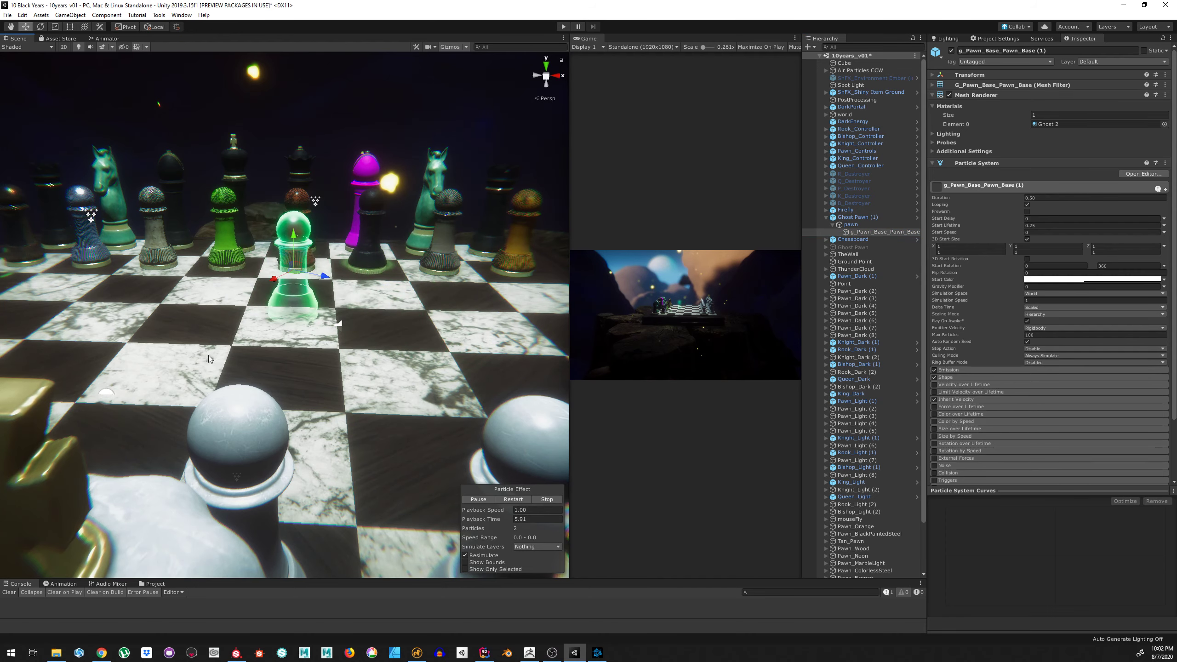
Move the ghost pawn's mesh object around over the board to demonstrate its particle trail
scroll(392, 251, "up", 5)
scroll(391, 251, "down", 4)
mouse_move(375, 268)
left_mouse_down("alt")
mouse_move(370, 326)
mouse_move(381, 273)
left_mouse_up("alt")
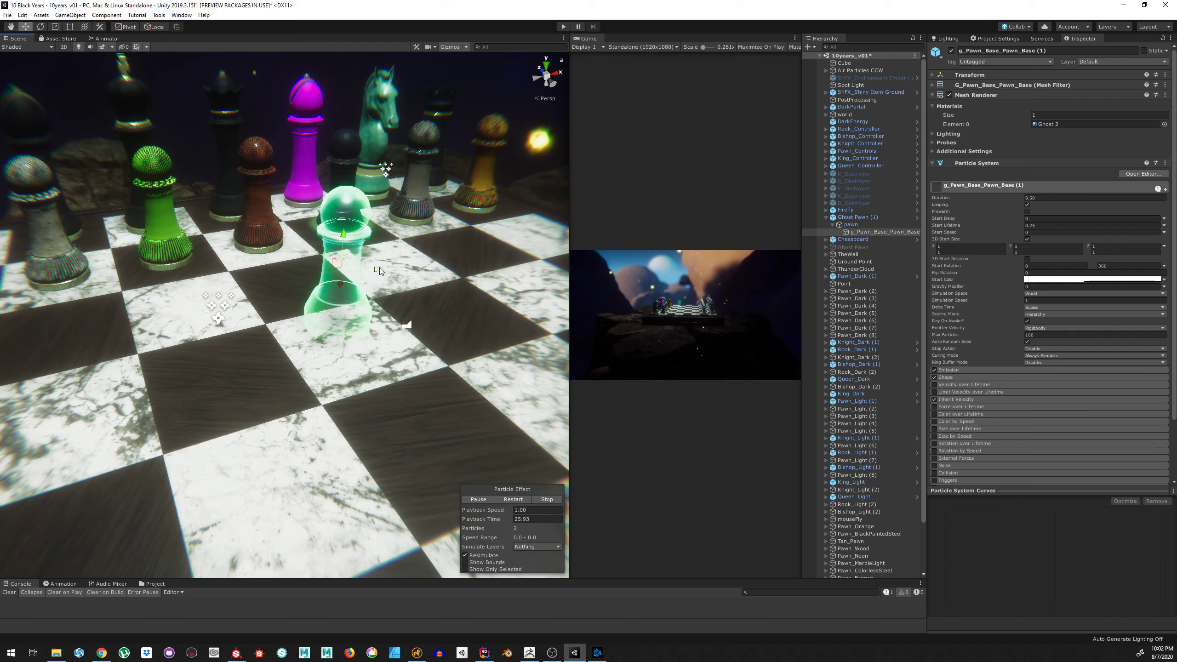
left_click_drag(379, 266, 343, 386)
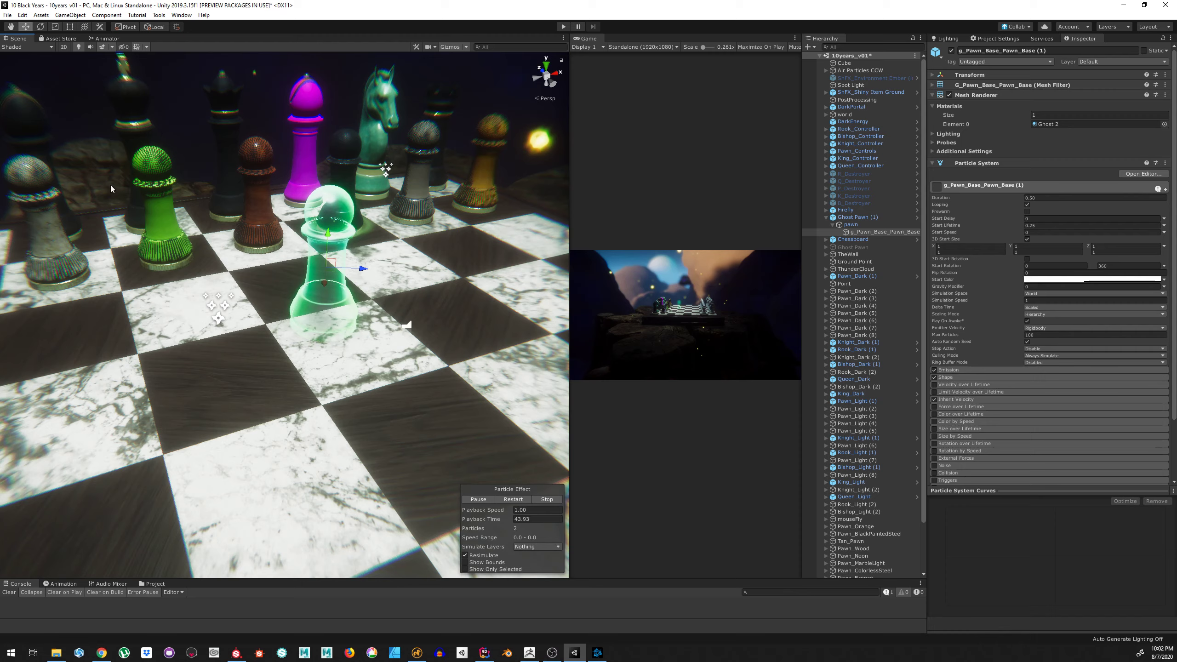
left_click_drag(111, 188, 269, 332, "alt")
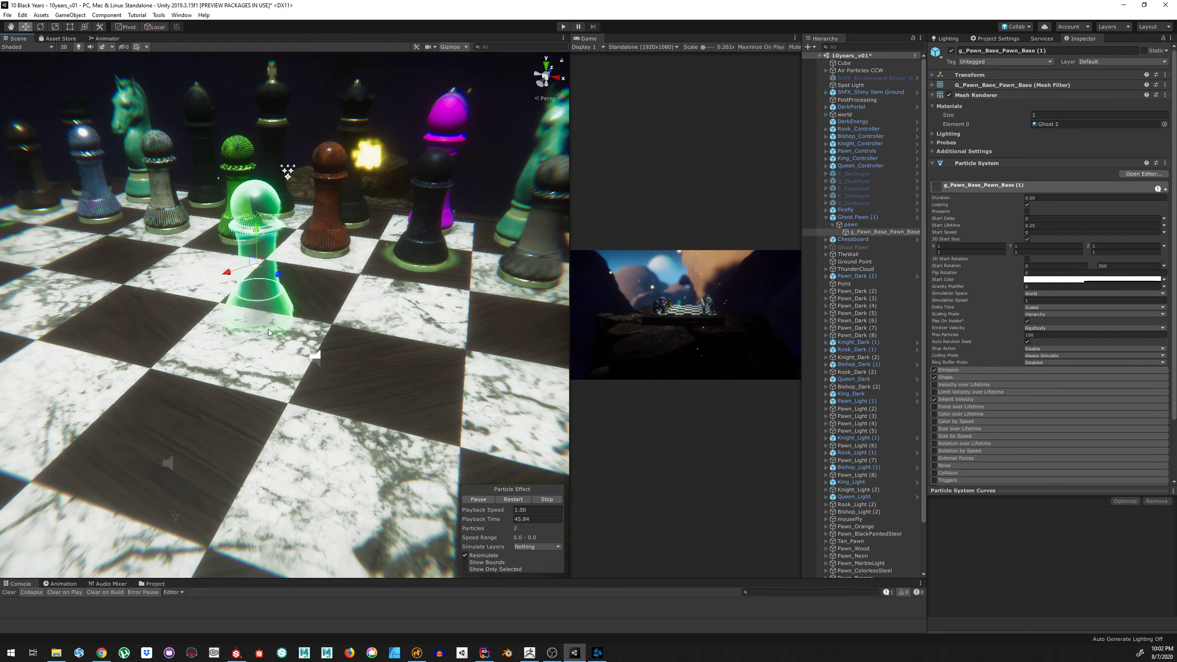
scroll(273, 324, "down", 5)
scroll(283, 306, "up", 4)
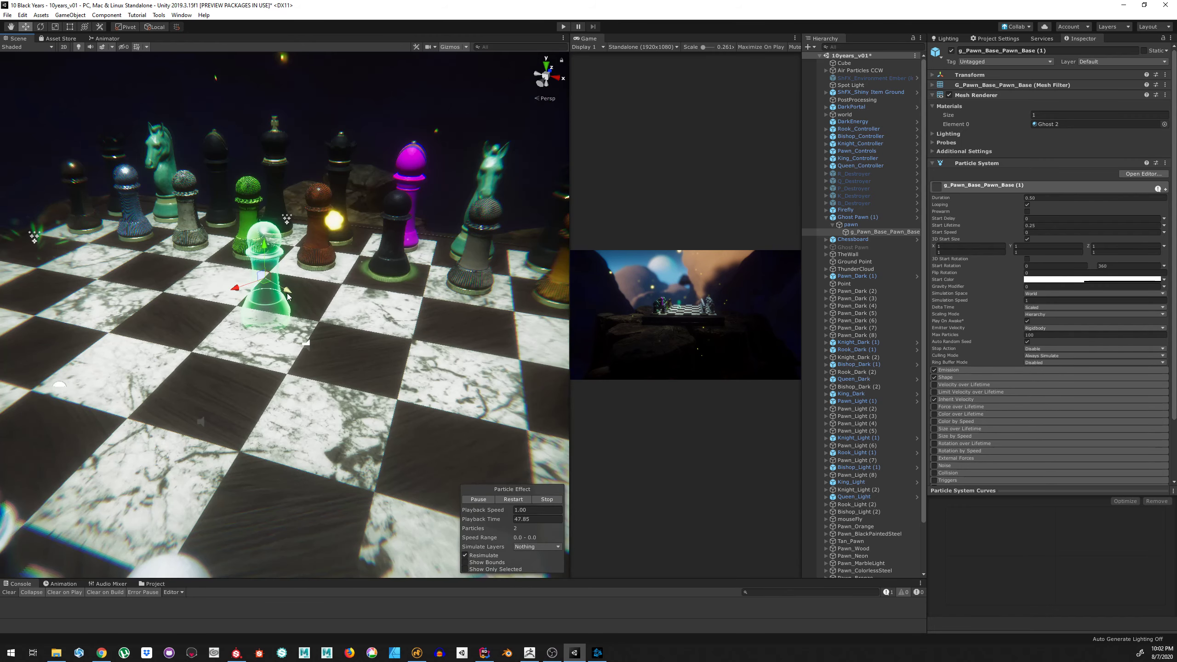
left_click_drag(287, 297, 553, 328)
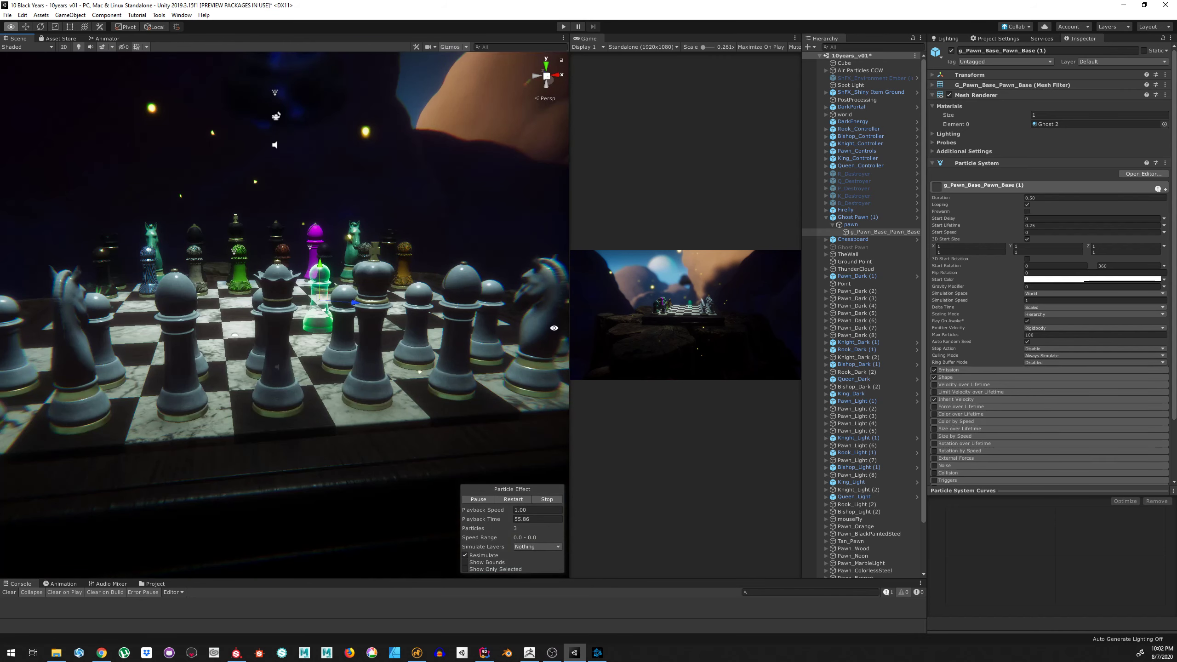
Reselect the g_Pawn_Base_Pawn_Base (1) mesh and locate the Ghost 2 material assigned to its Mesh Renderer
left_click(878, 225)
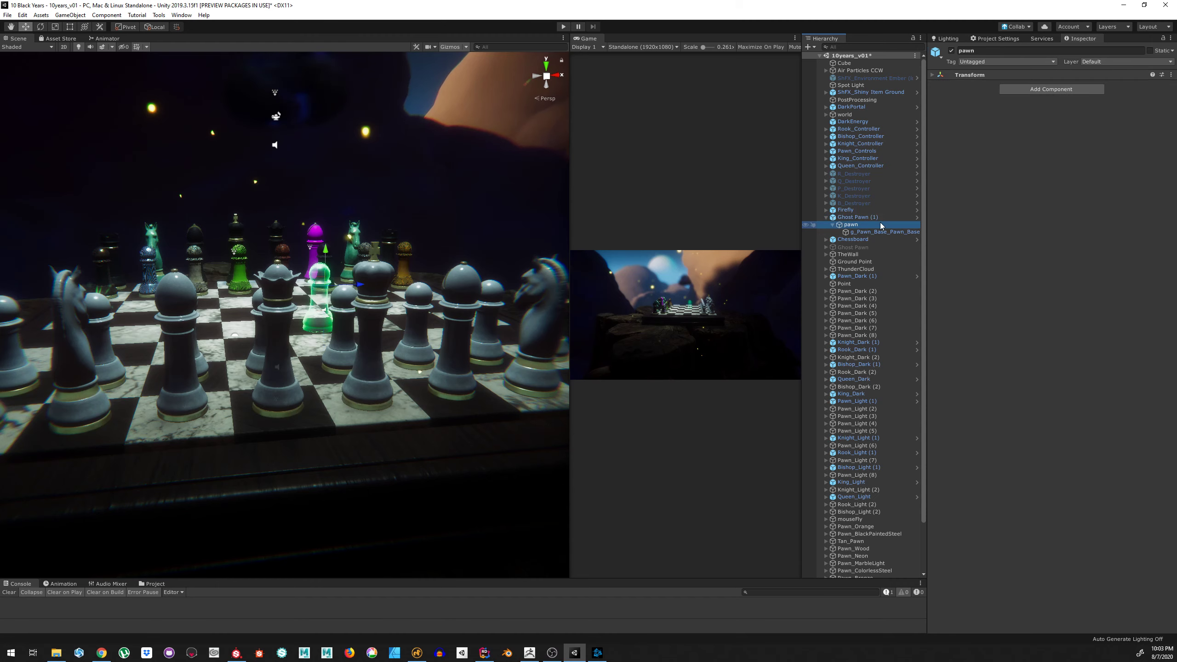
left_click(875, 231)
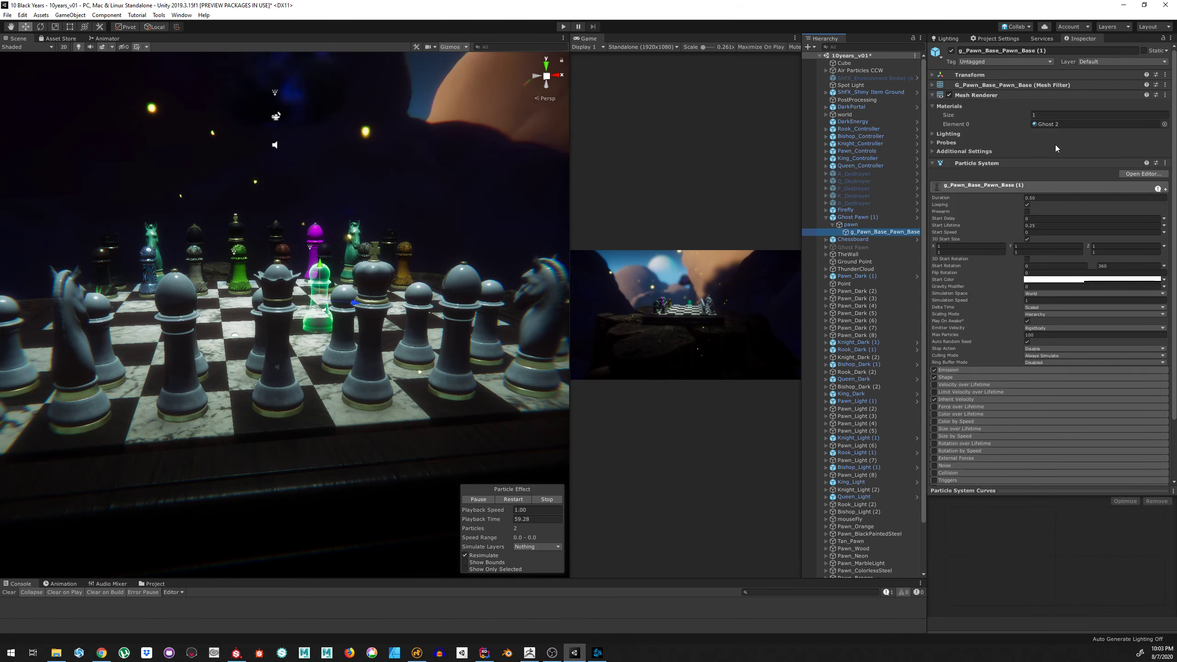
left_click(1065, 124)
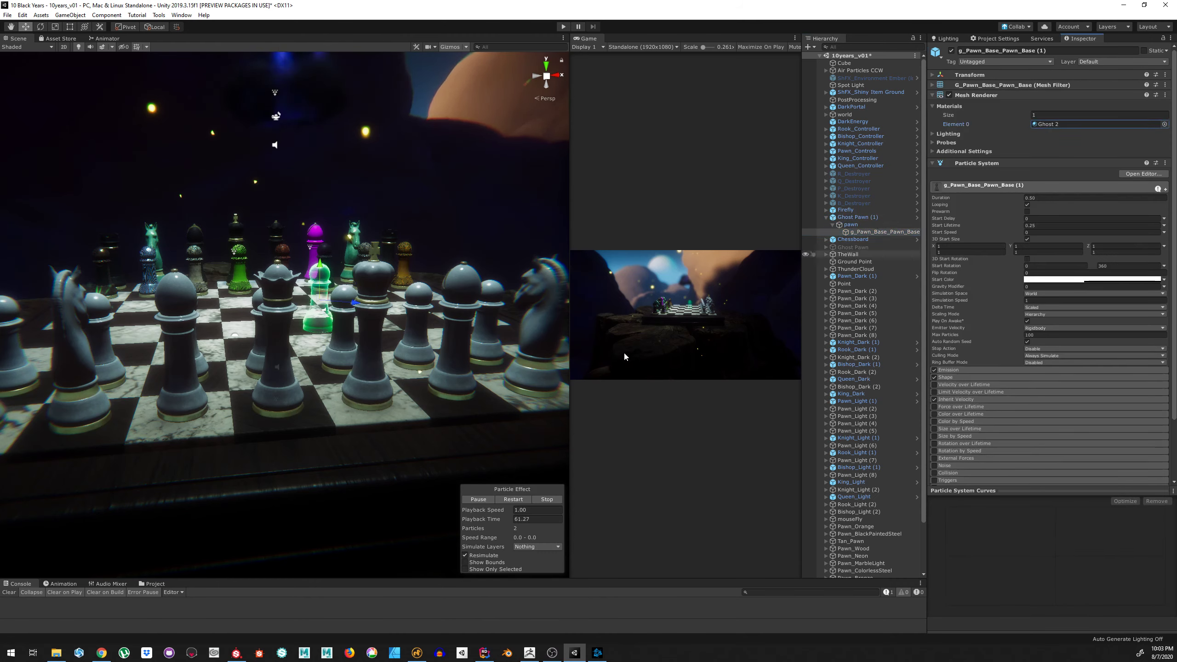
Show the Shader Graphs folder in an enlarged Project browser and inspect the Ghost 1 material's properties
left_click(155, 584)
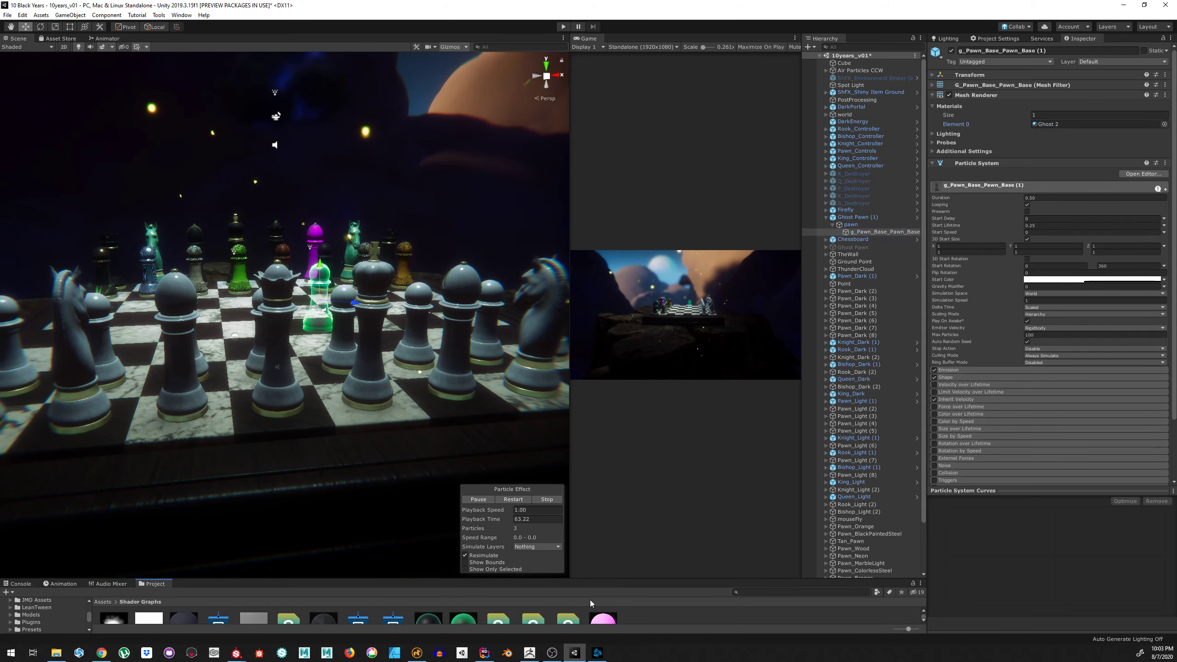
left_click_drag(590, 579, 574, 391)
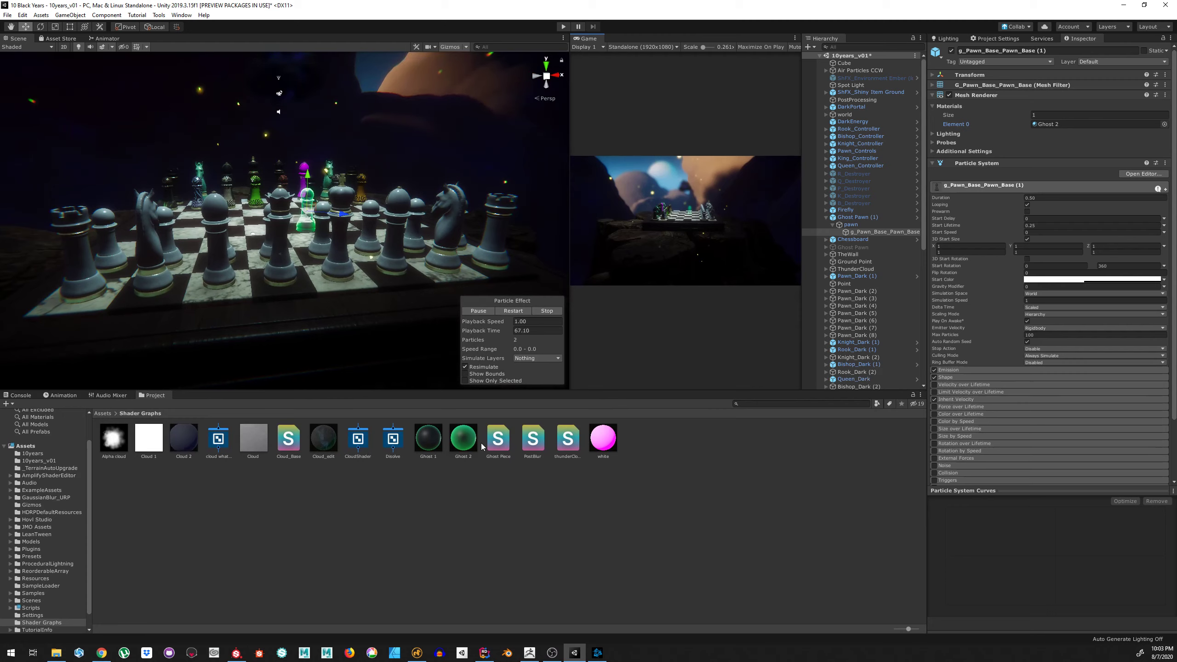
left_click(428, 438)
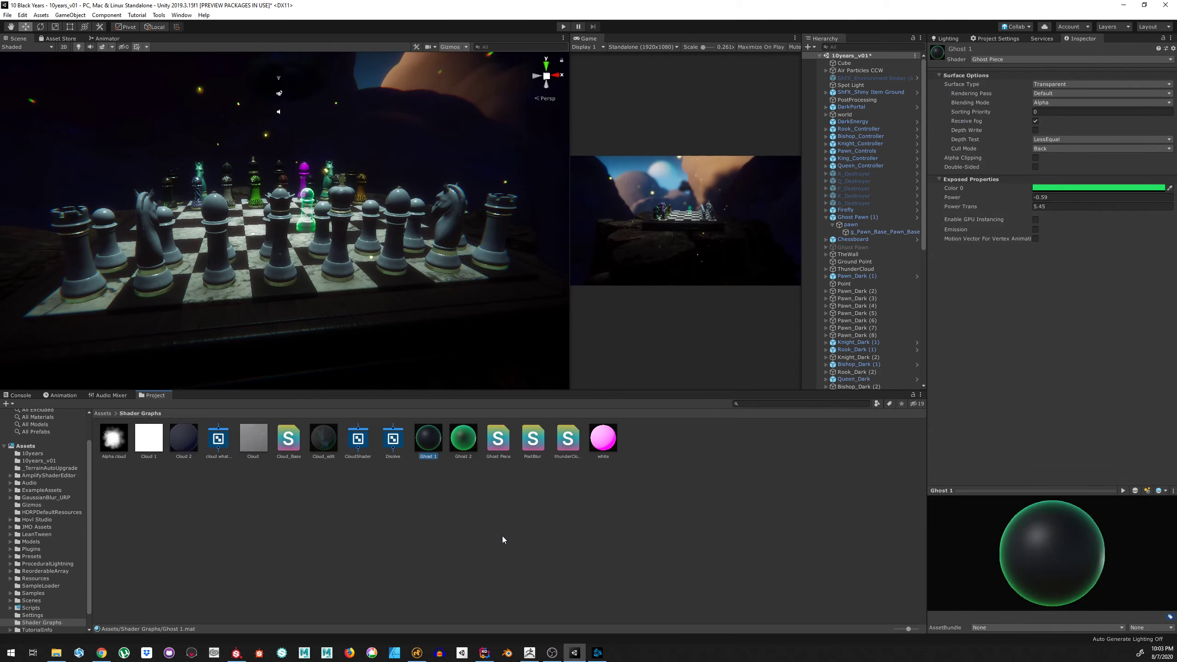
left_click(395, 439)
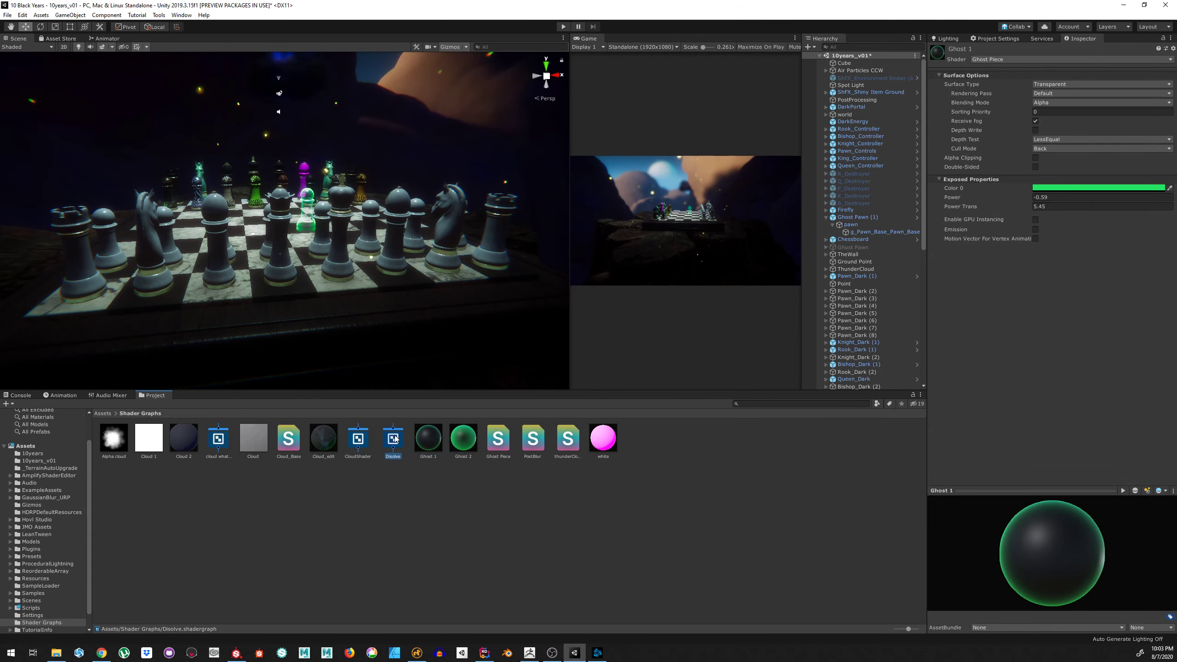
left_click(432, 439)
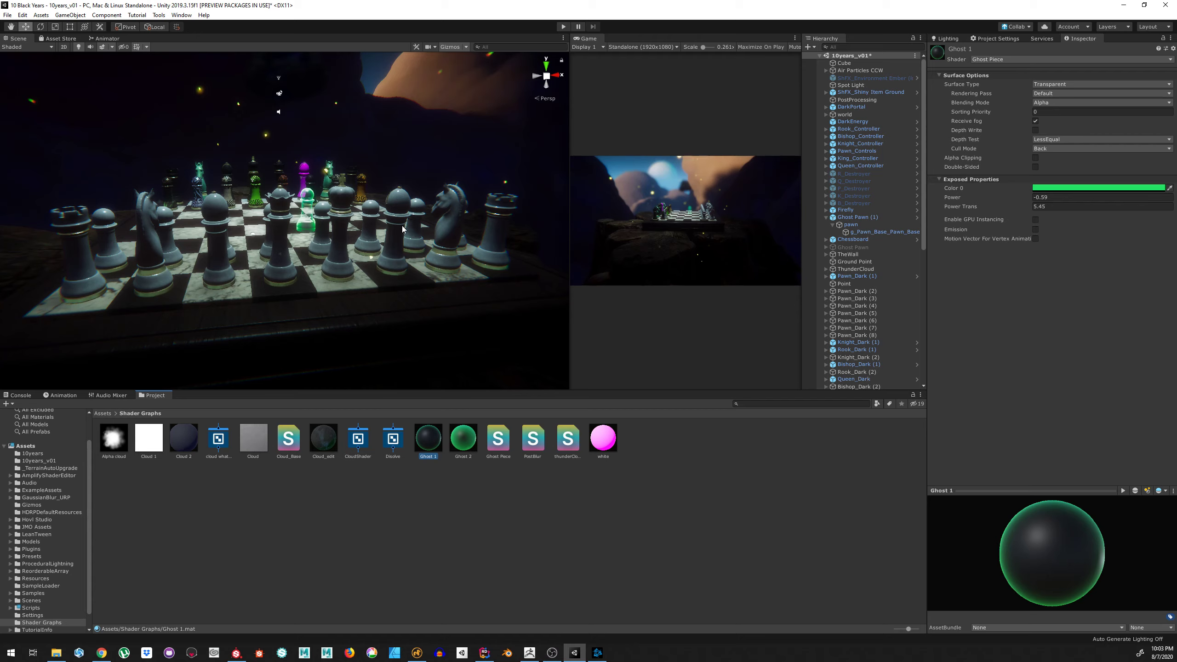
Open the Ghost Piece shader graph from the Ghost 1 material, examine its Fresnel and gradient nodes, and close the editor
double_click(432, 437)
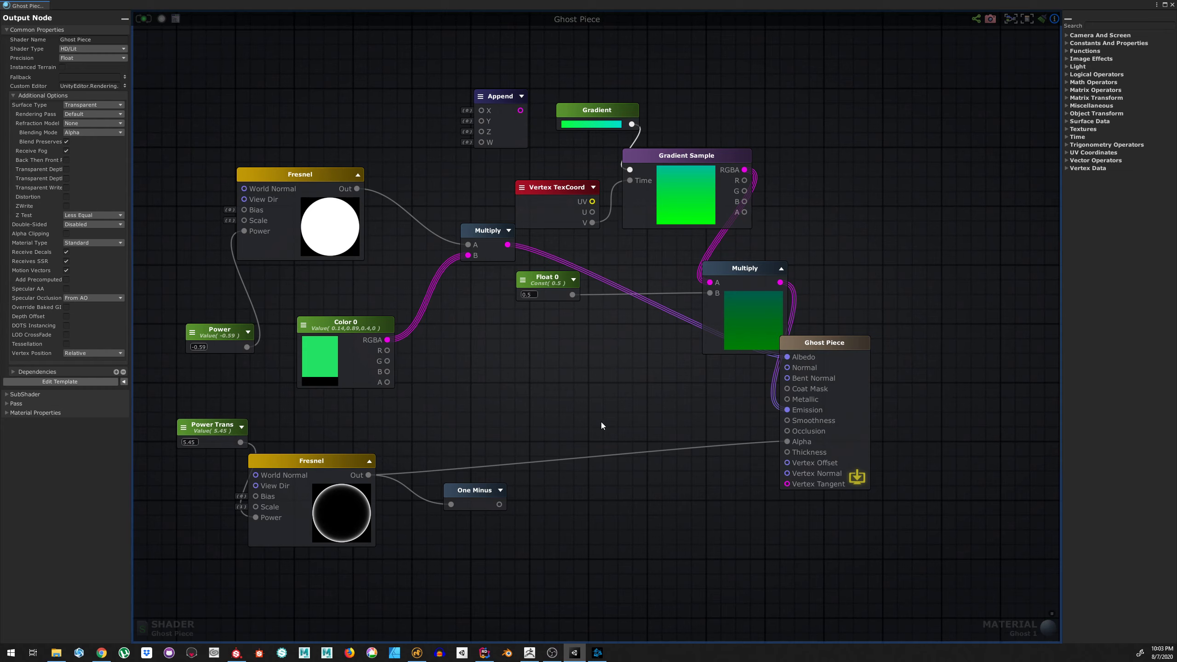
mouse_move(542, 585)
middle_mouse_down()
mouse_move(626, 578)
mouse_move(537, 588)
middle_mouse_up()
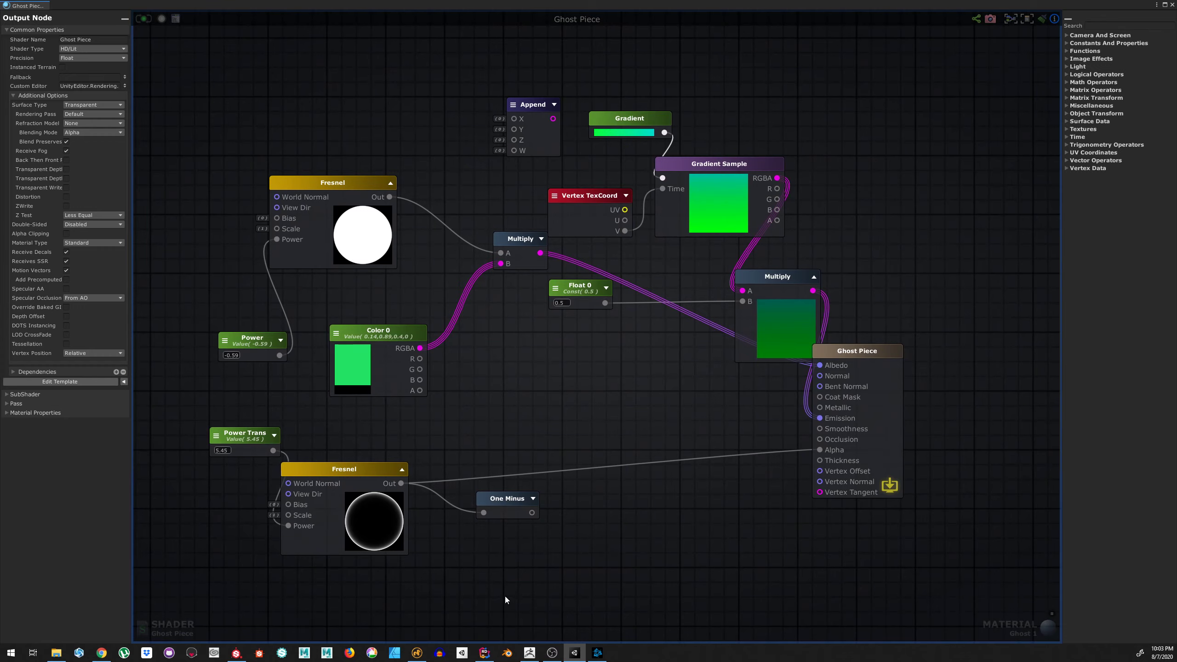
middle_click_drag(505, 597, 559, 593)
middle_click_drag(695, 605, 743, 585)
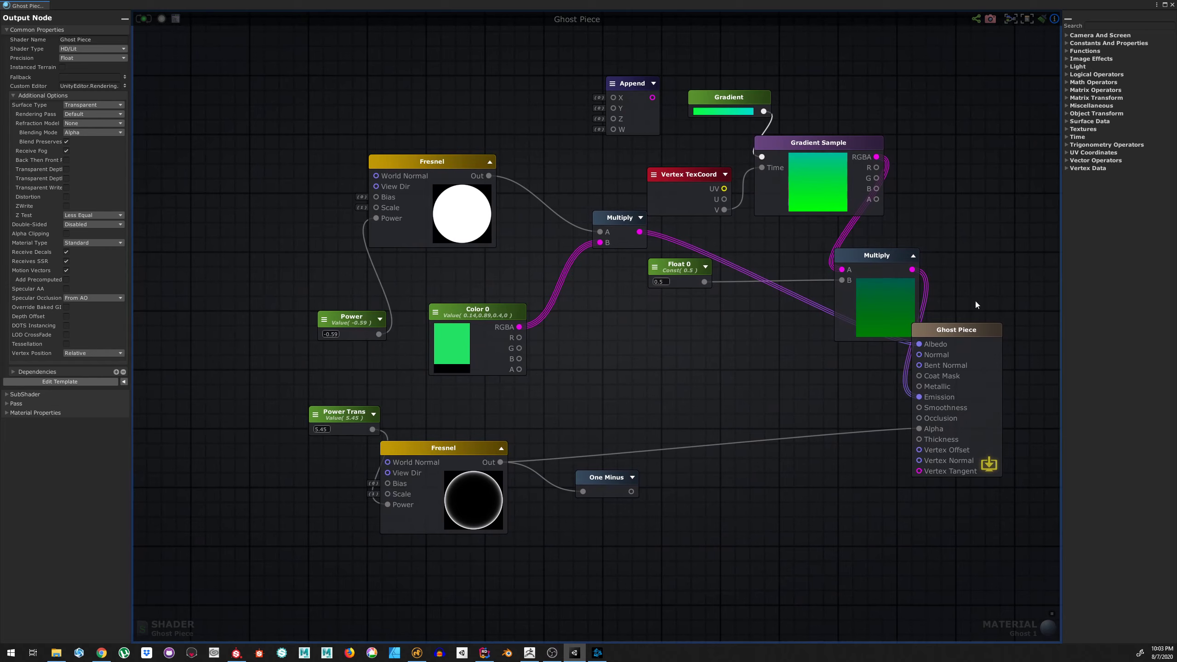
left_click(1172, 4)
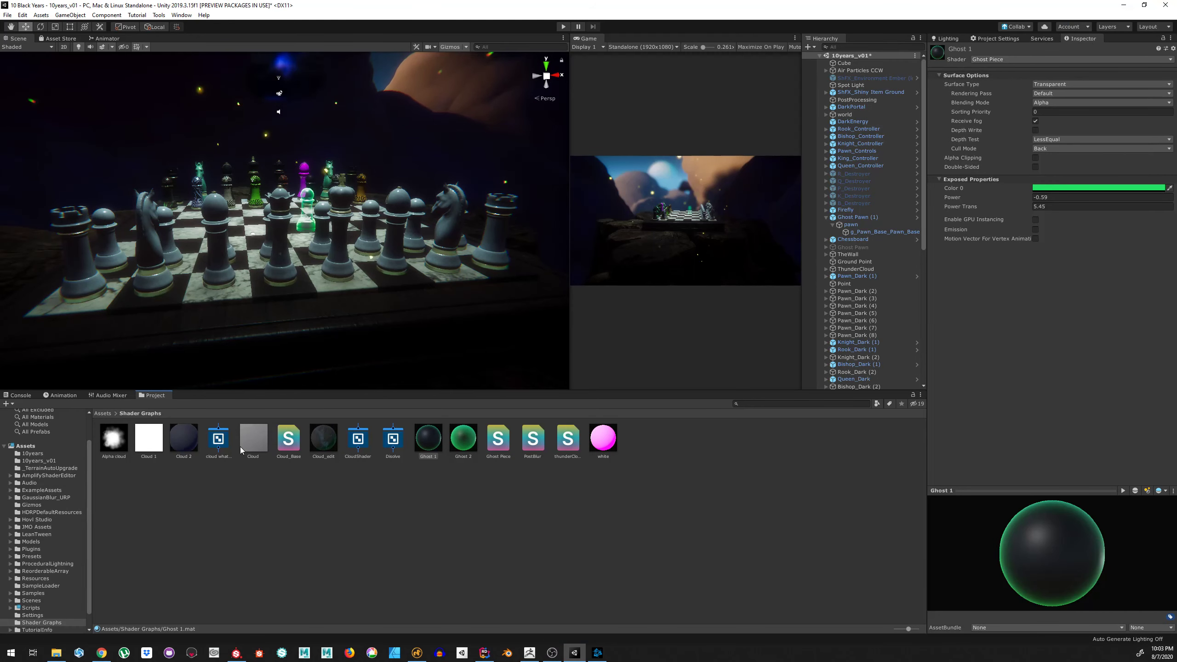
Open the Cloud_Base shader graph and examine its node network from the noise groups to the output node
left_click(299, 448)
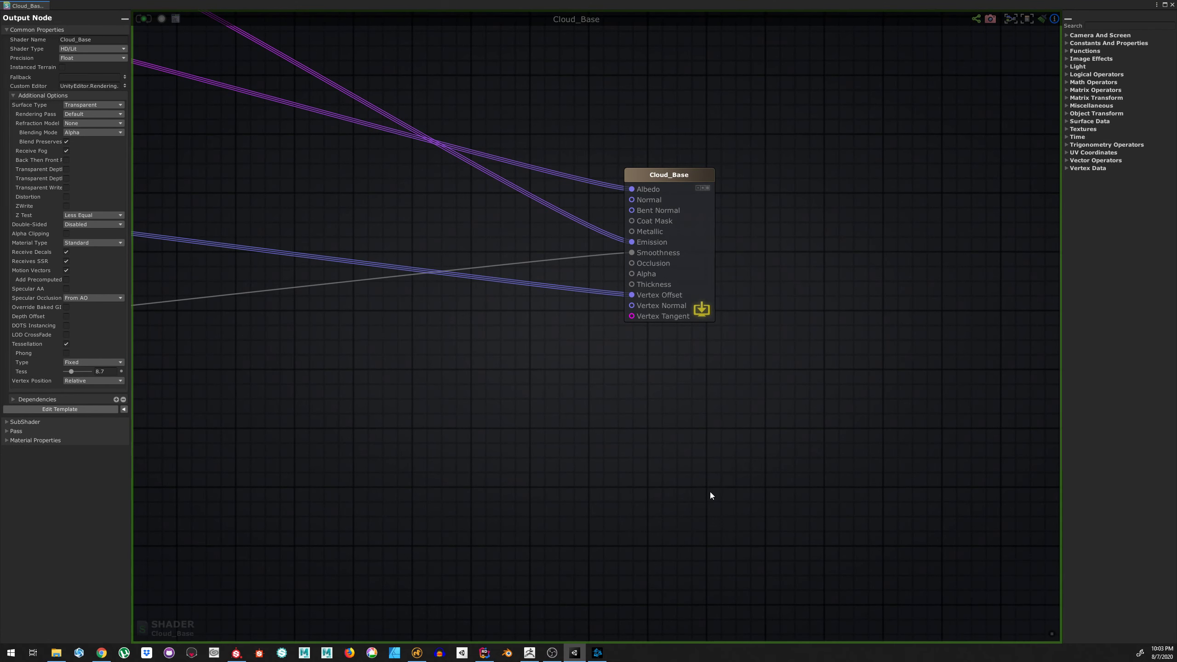
scroll(623, 445, "down", 8)
middle_click_drag(459, 508, 898, 452)
scroll(390, 260, "up", 4)
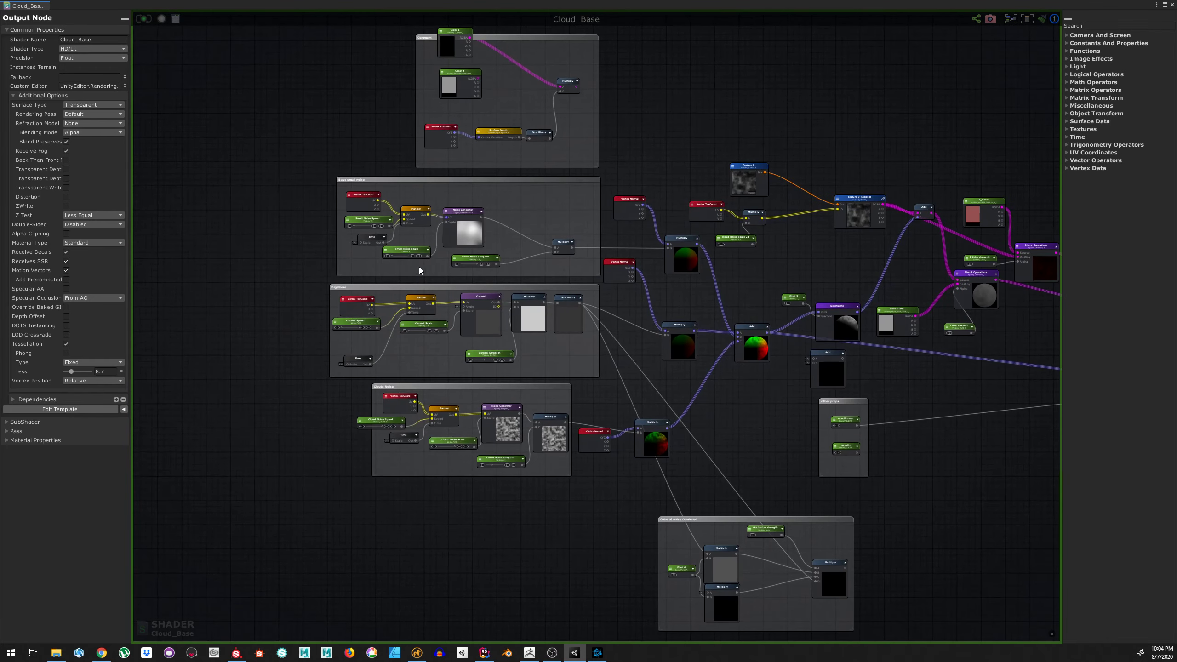
scroll(445, 316, "up", 3)
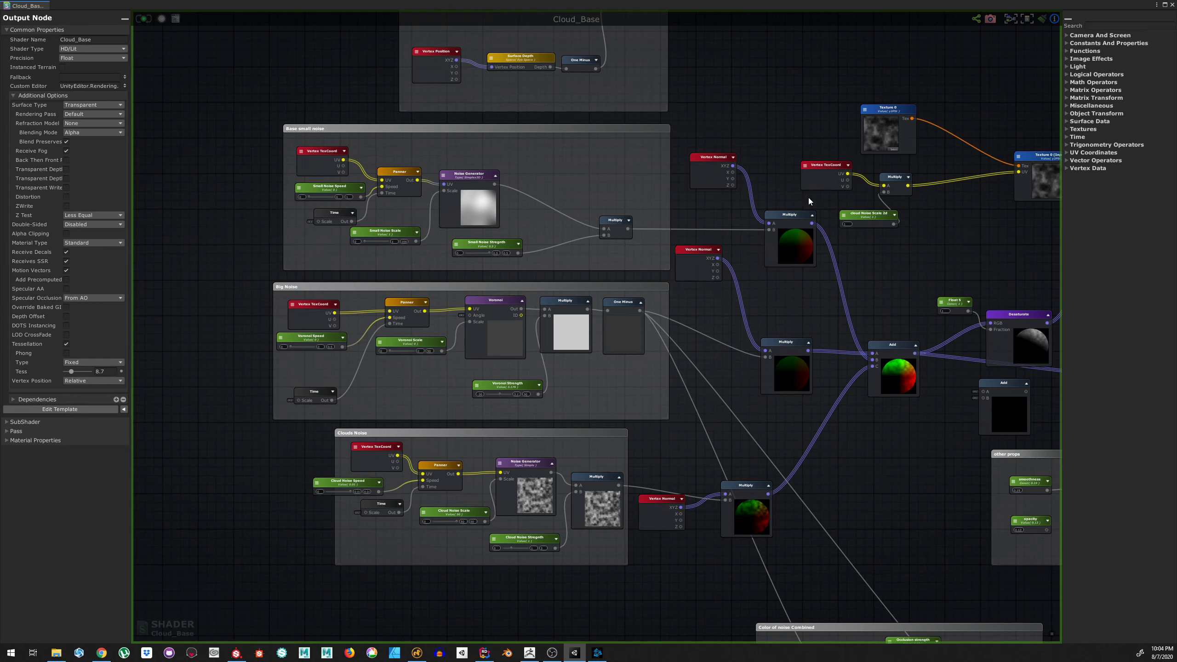
middle_click_drag(916, 265, 337, 268)
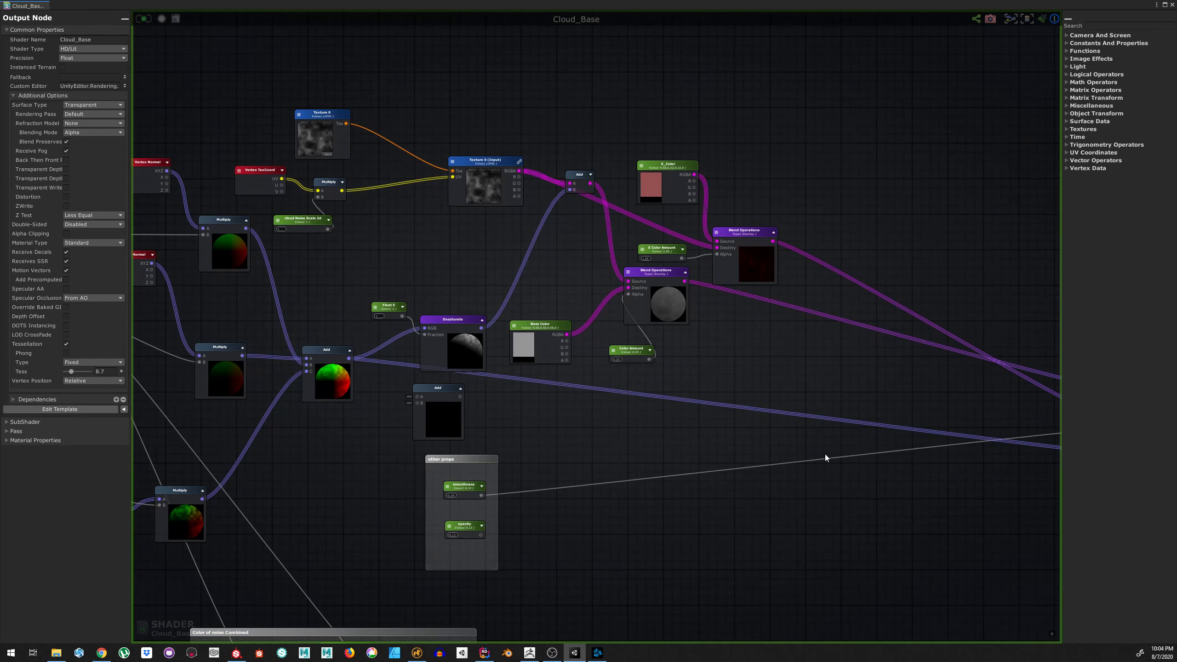
middle_click_drag(825, 457, 743, 205)
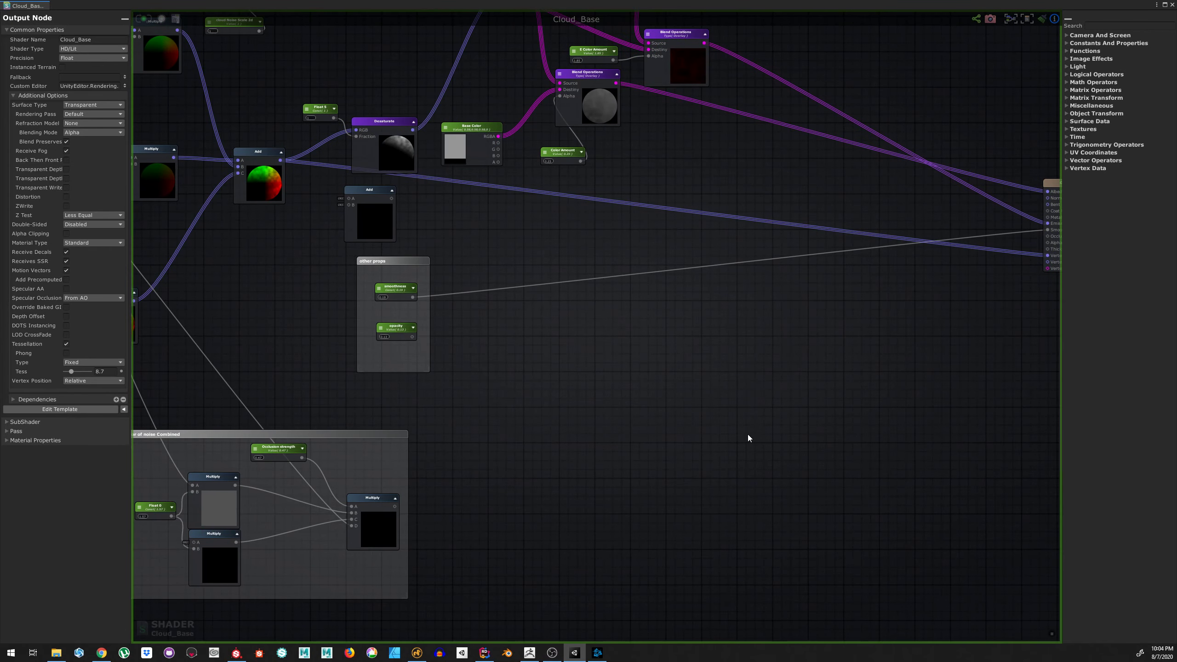
middle_click_drag(747, 435, 520, 476)
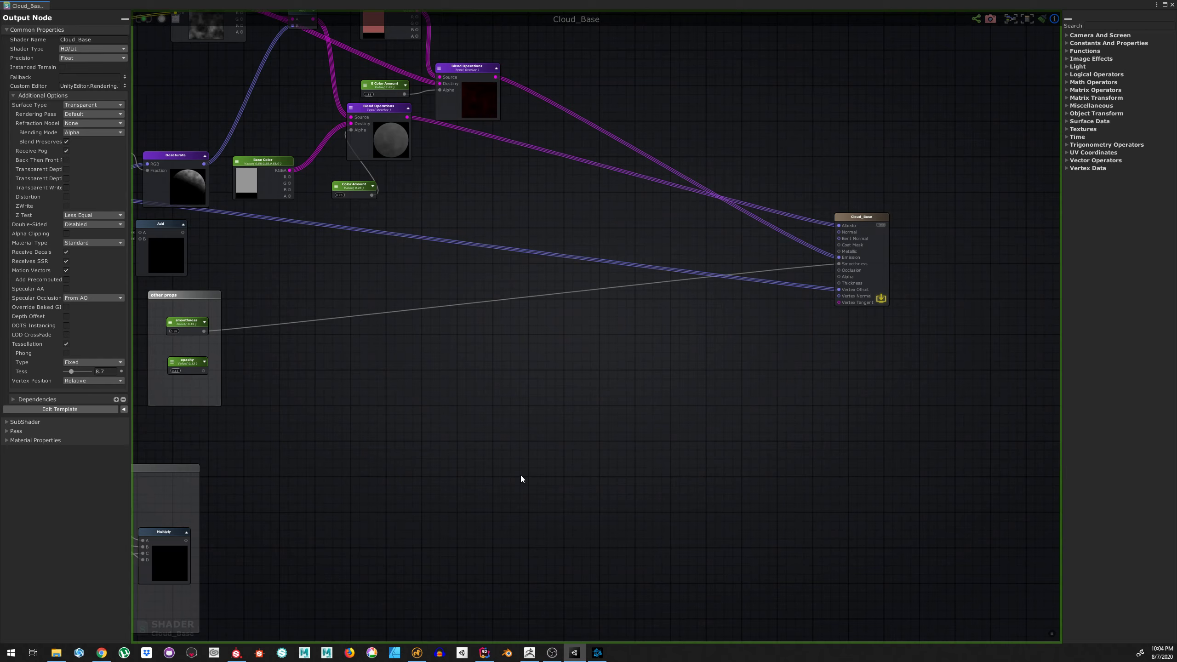
Review Cloud_Base's noise groups, combined noise color and blend operations up to the output node, and close the shader editor
middle_click_drag(362, 310, 926, 455)
middle_click_drag(540, 339, 796, 317)
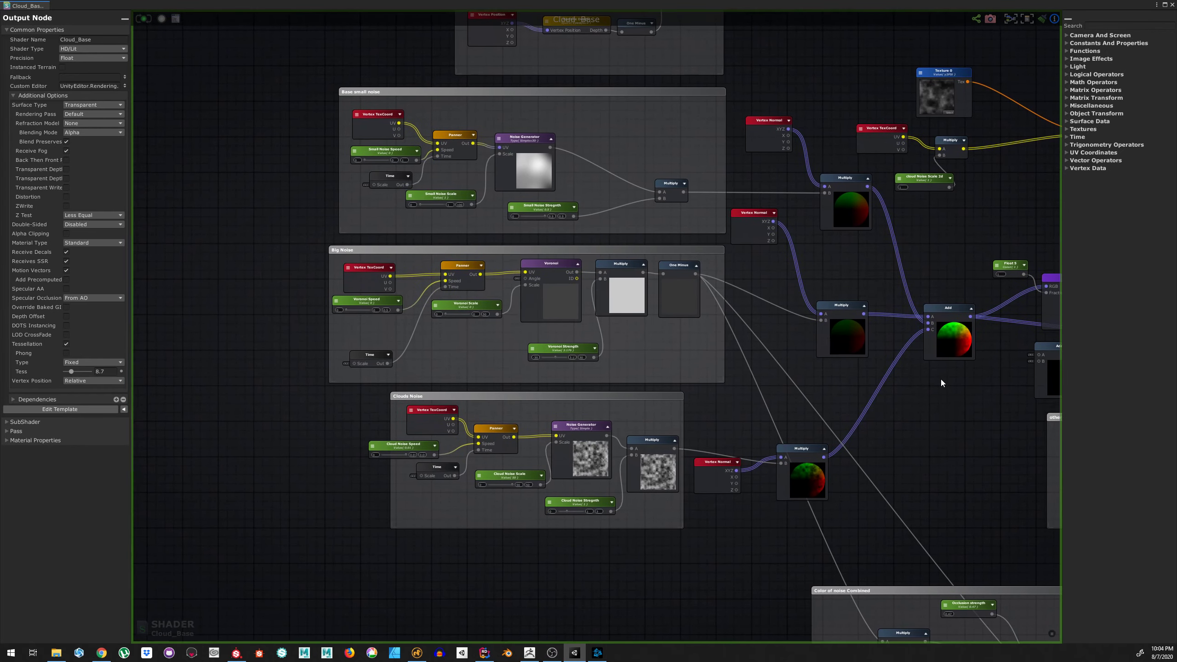
middle_click_drag(940, 379, 708, 378)
middle_click_drag(923, 411, 861, 173)
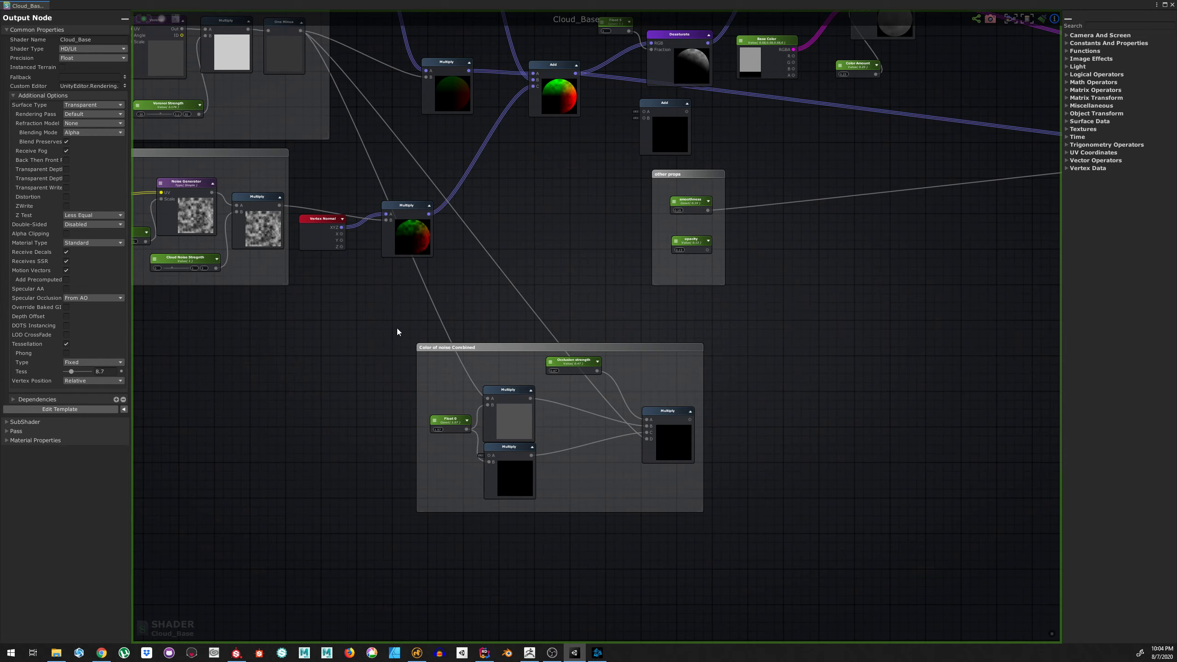
middle_click_drag(420, 316, 613, 602)
middle_click_drag(570, 116, 571, 354)
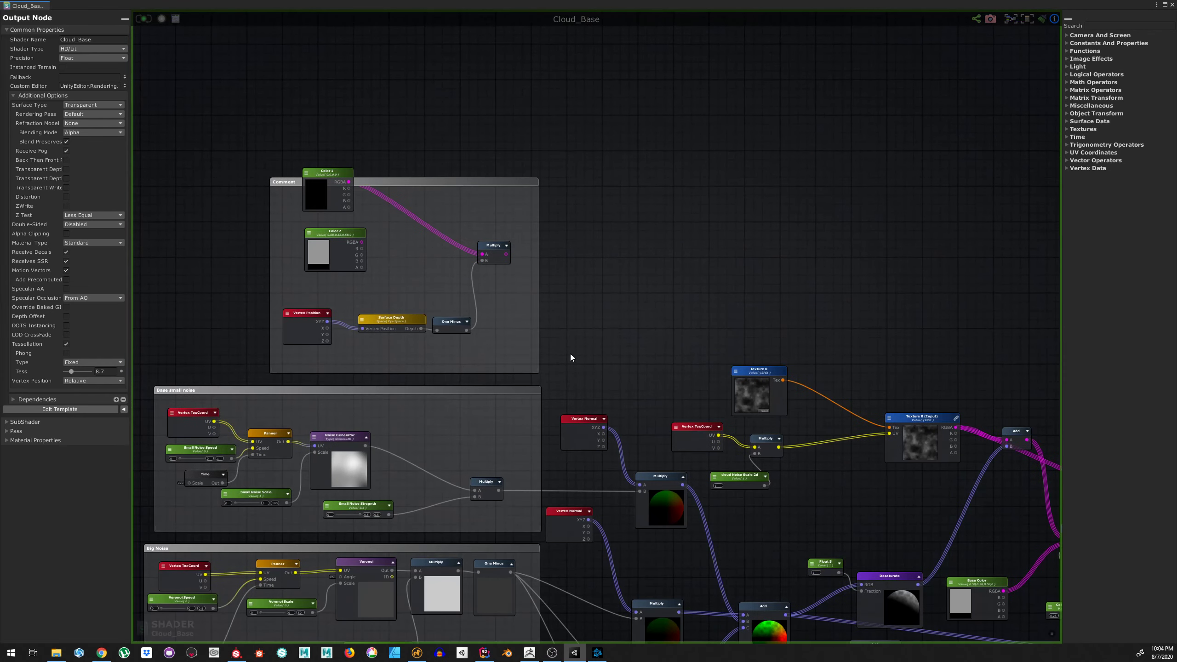
middle_click_drag(681, 287, 408, 181)
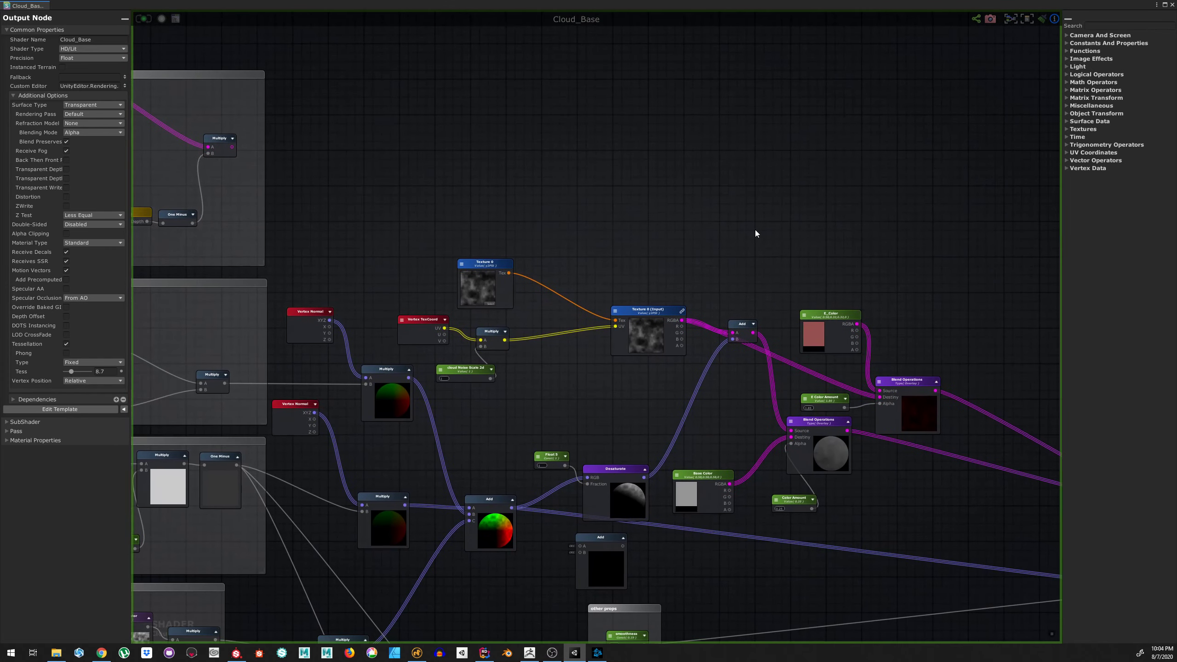
middle_click_drag(755, 233, 649, 207)
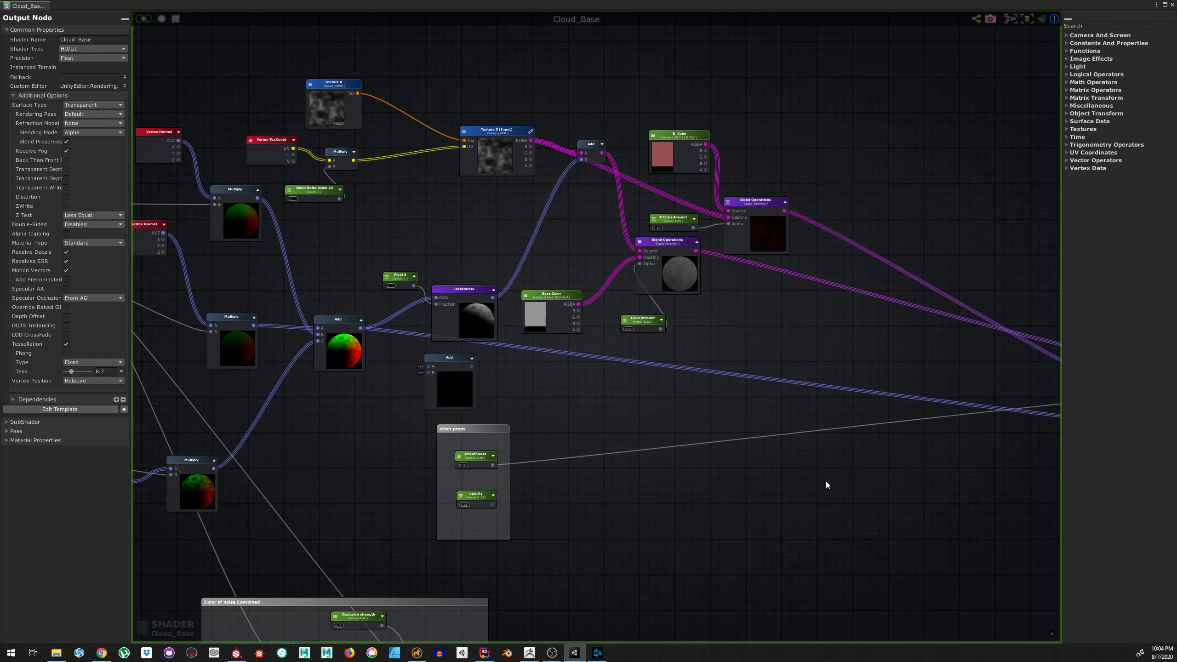
middle_click_drag(941, 440, 534, 460)
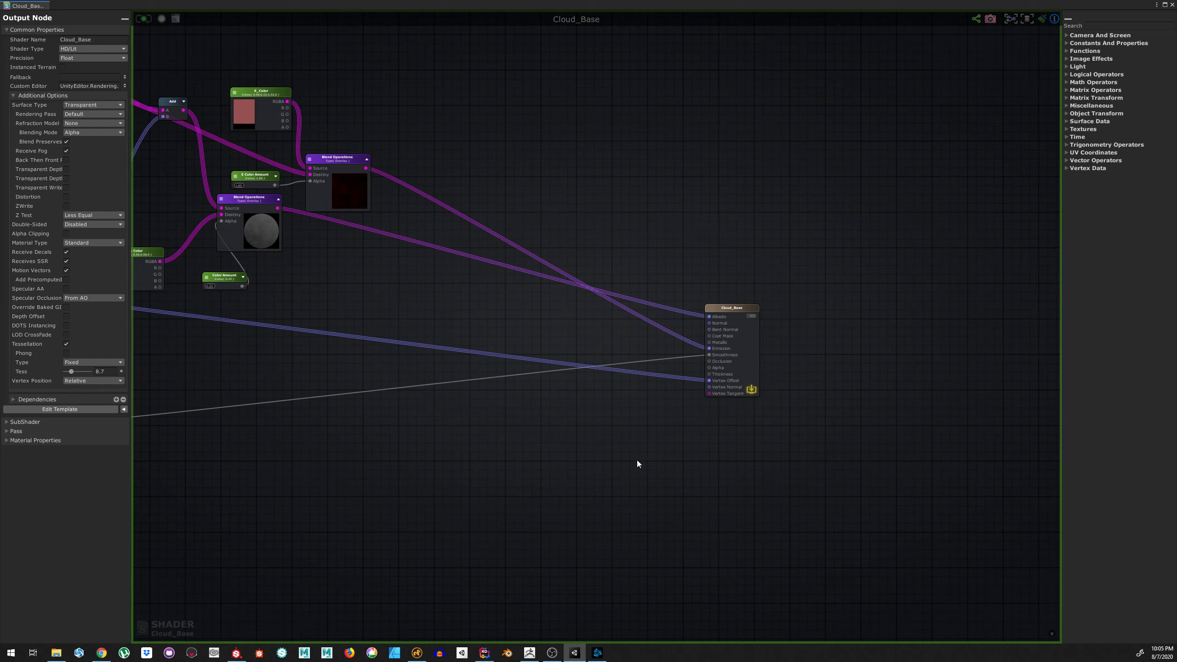
left_click(1172, 4)
Examine the chessboard, ghost pawn and surrounding clouds from several angles, and enlarge the Scene view by shrinking the Project browser
scroll(227, 273, "down", 5)
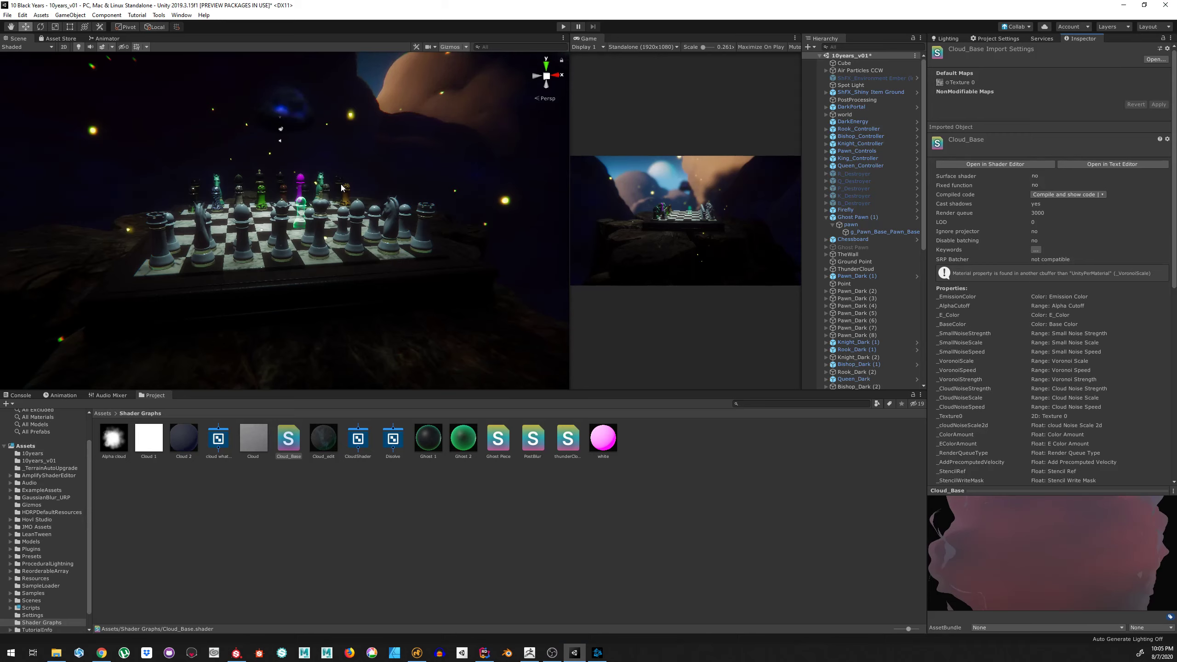
scroll(349, 213, "down", 5)
scroll(348, 209, "up", 5)
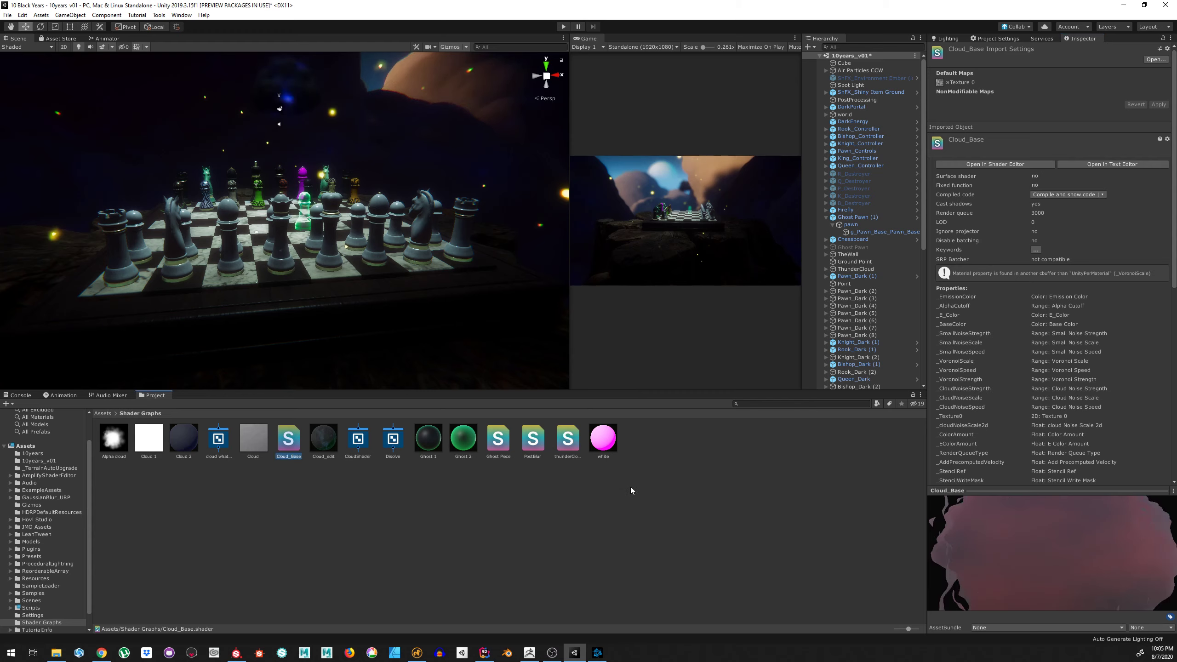
scroll(343, 244, "down", 2)
scroll(342, 239, "up", 2)
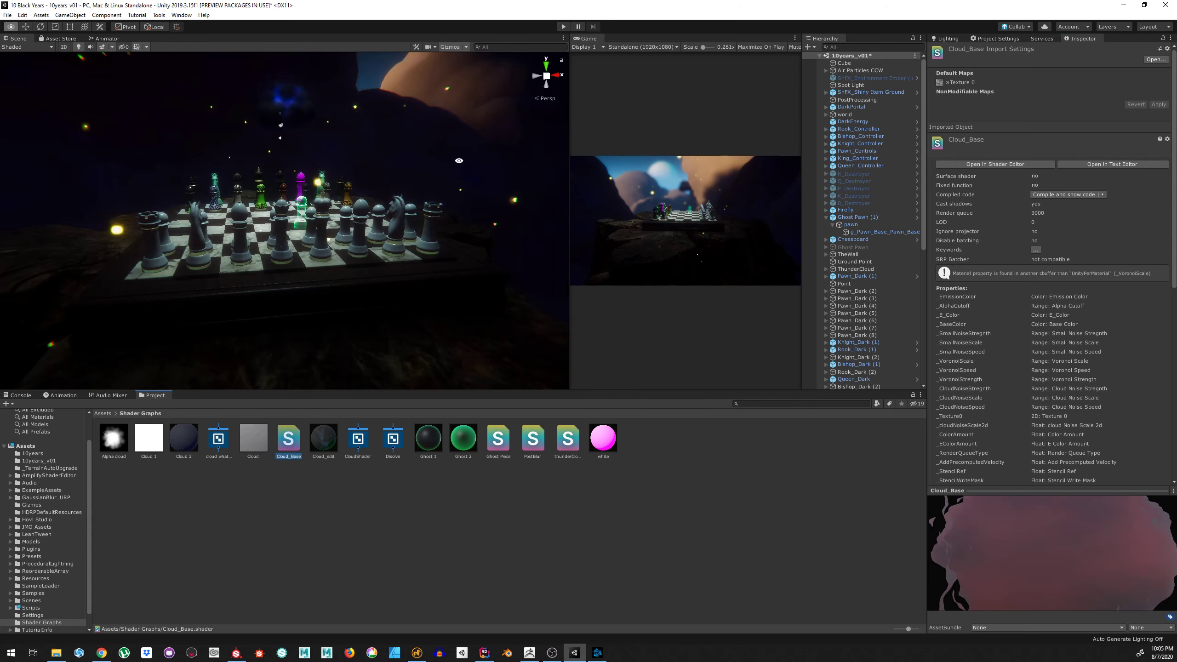
left_click_drag(342, 239, 395, 153, "alt")
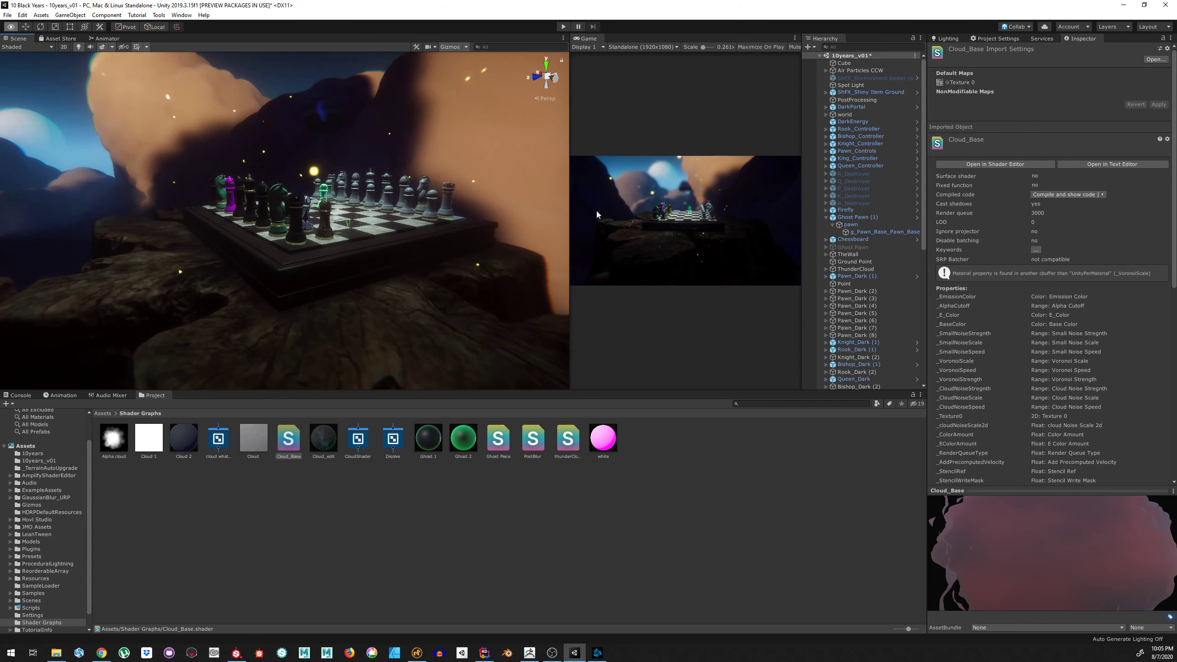
middle_click_drag(395, 153, 454, 302)
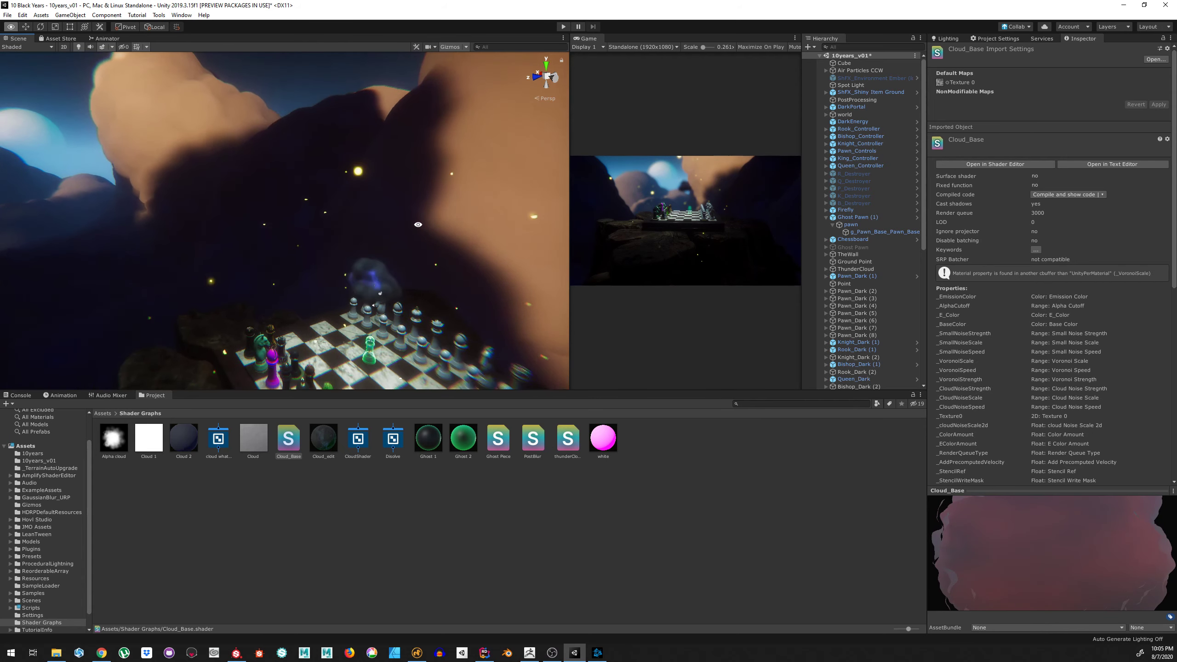
left_click_drag(454, 302, 364, 261, "alt")
scroll(366, 278, "down", 4)
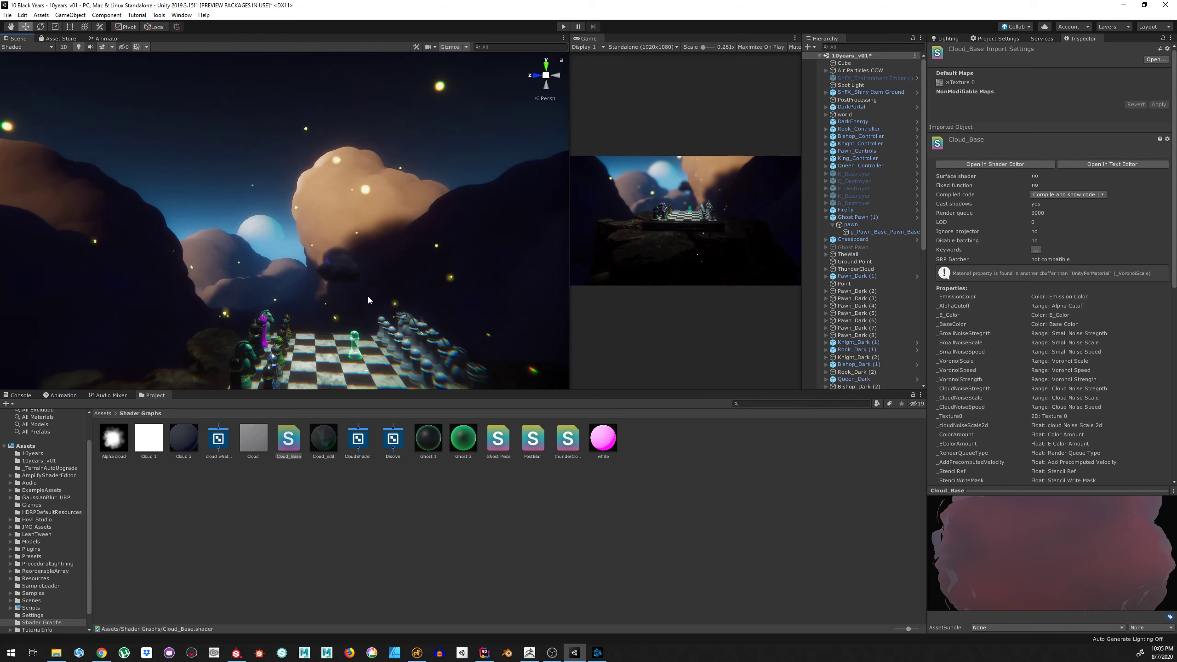
scroll(324, 320, "up", 3)
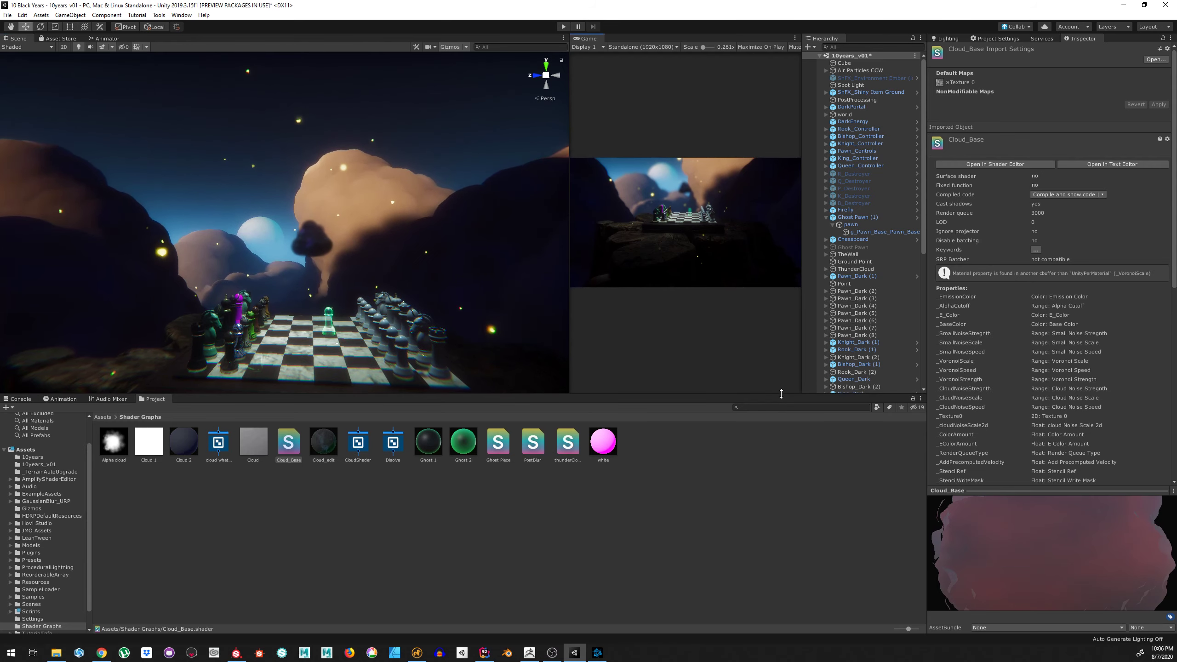
left_click_drag(782, 390, 770, 510)
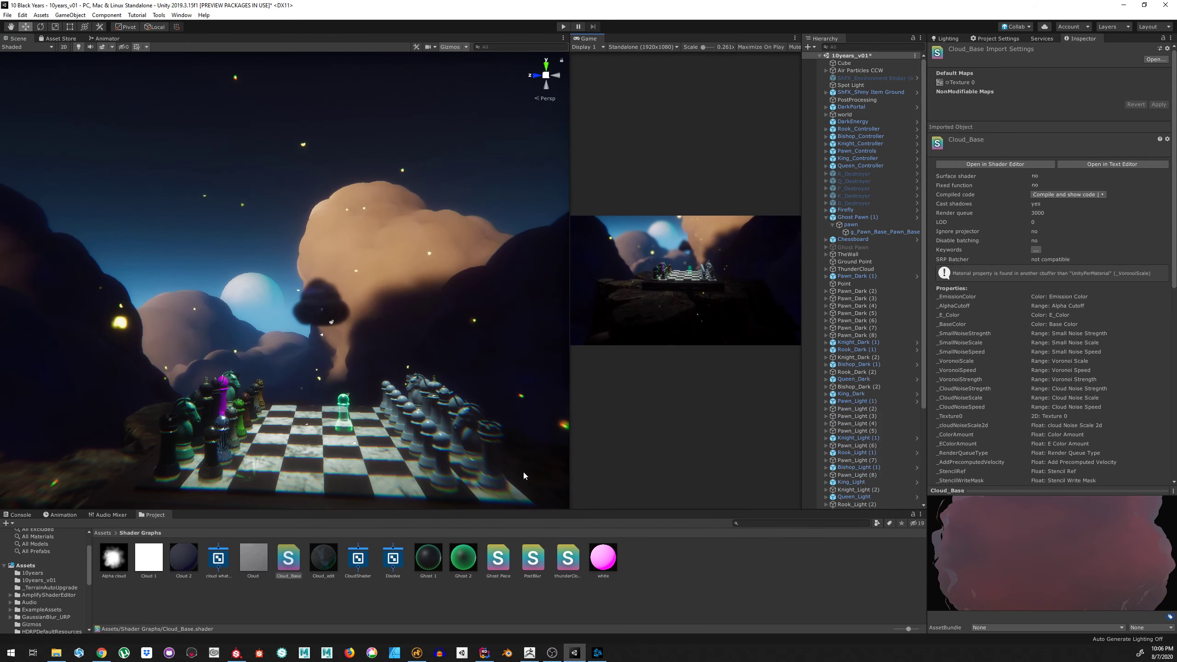
scroll(362, 423, "down", 2)
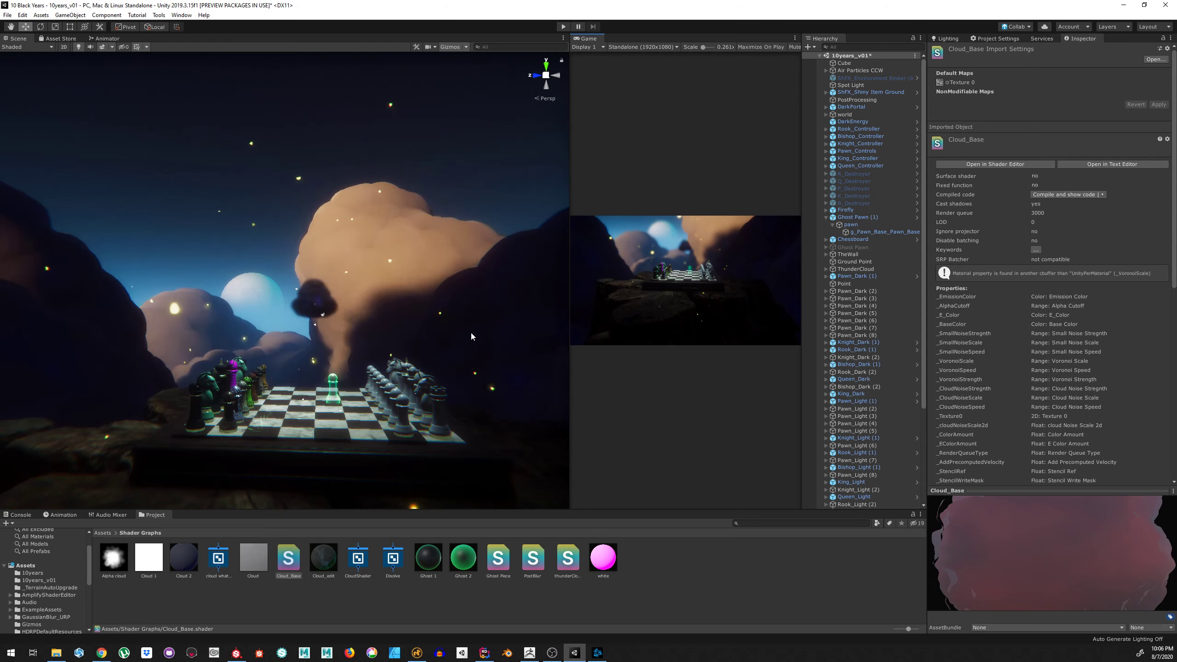